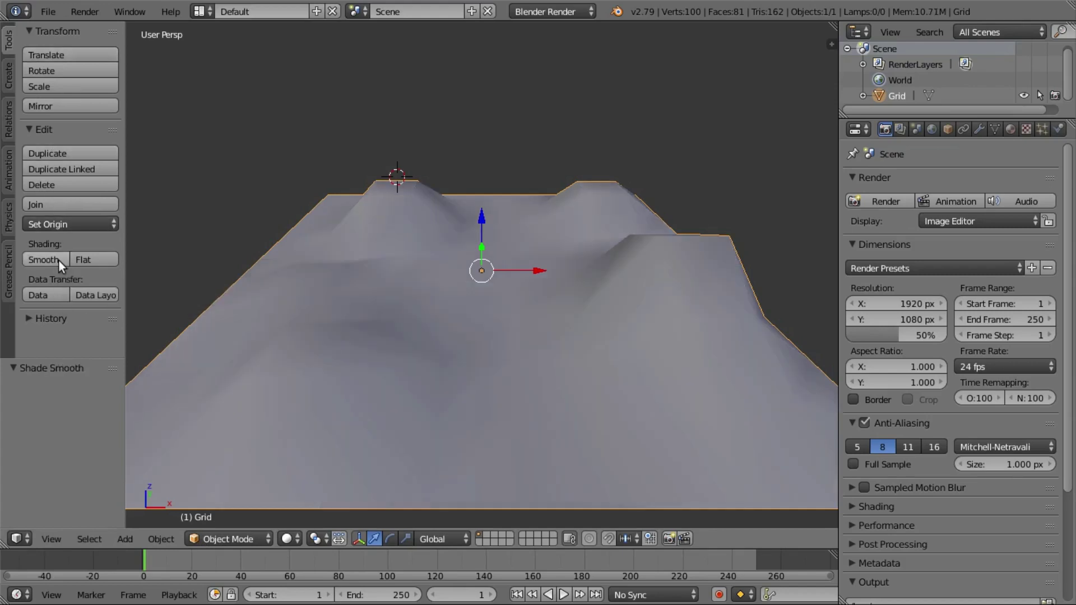
- In Edit Mode, raise a face on the right-hand hill upward along Z
scroll(331, 222, down, 3)
scroll(334, 255, up, 4)
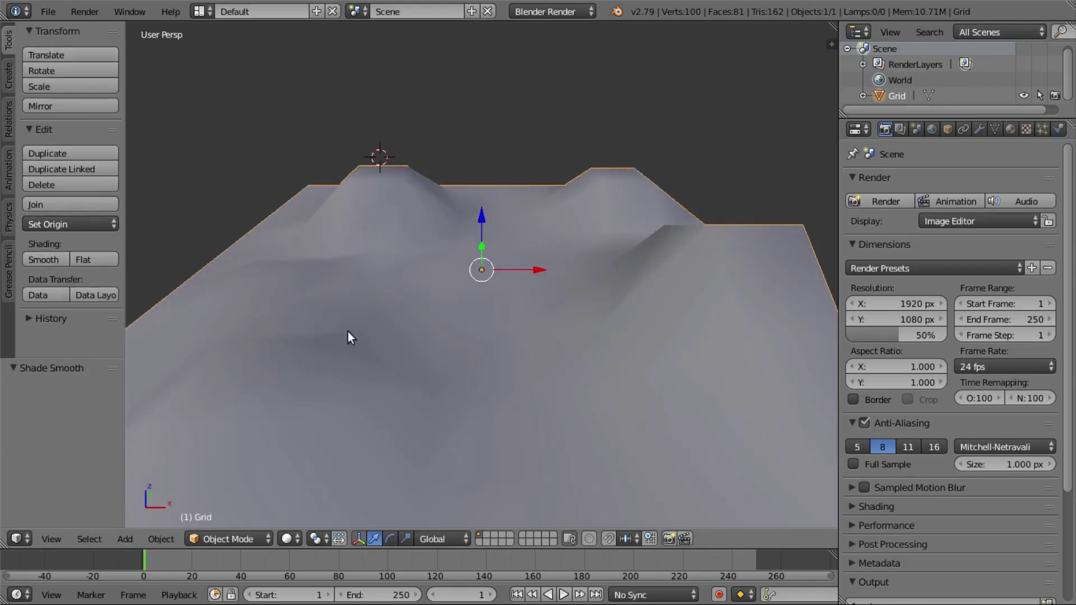
click(253, 541)
click(221, 497)
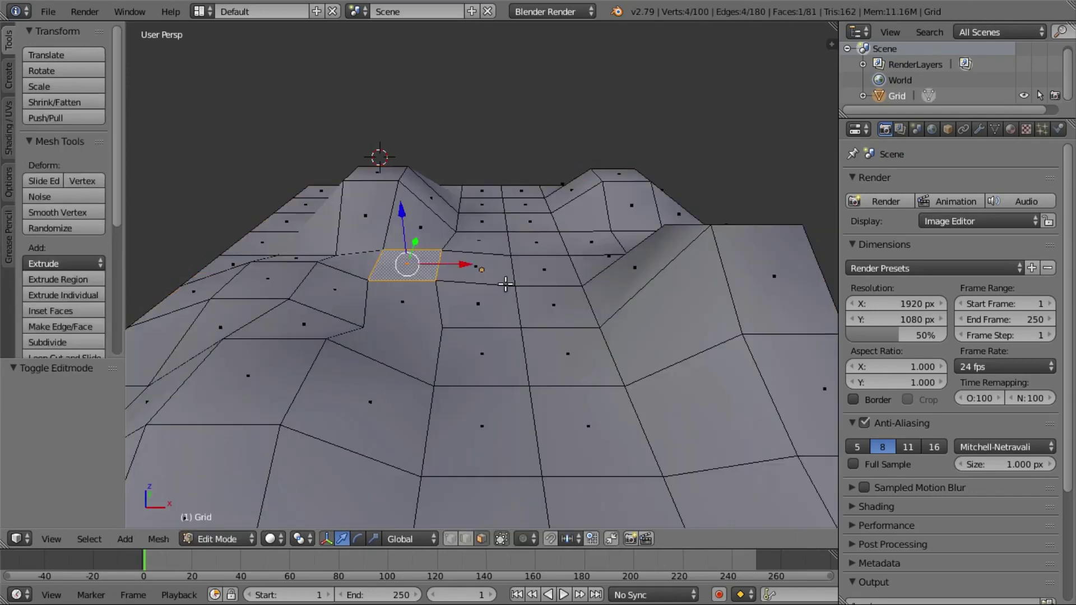
right_click(504, 278)
right_click(620, 247)
key(g)
key(z)
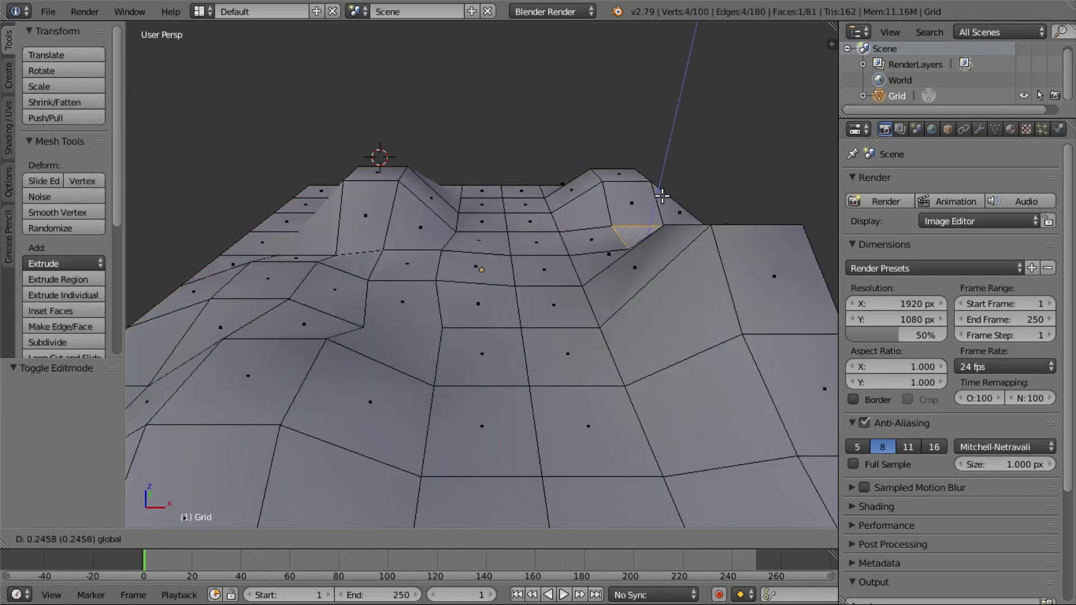
click(682, 223)
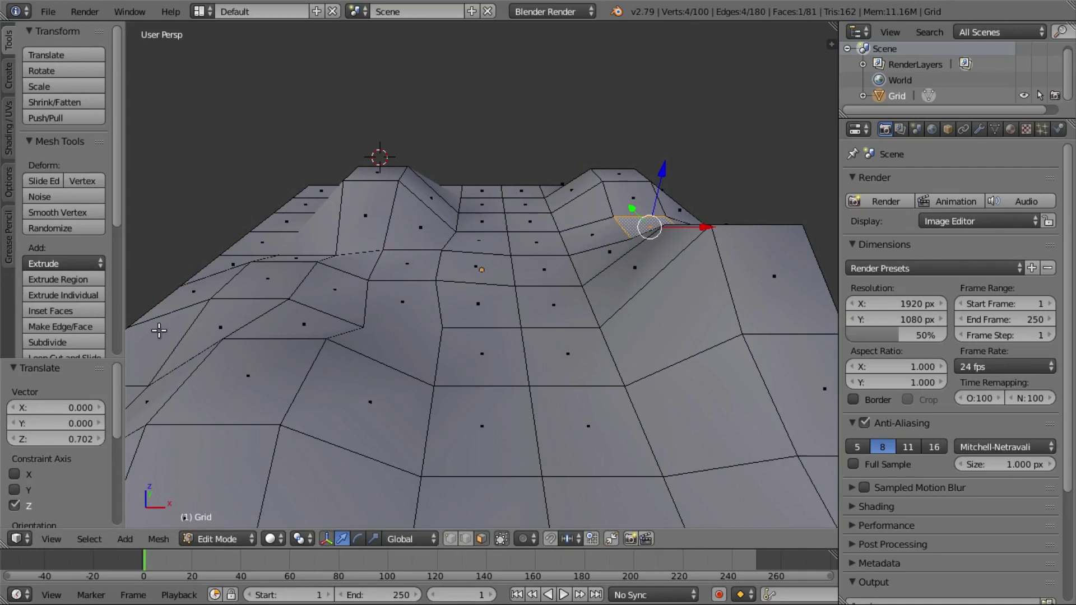
- Return the terrain to Object Mode
click(192, 541)
click(224, 520)
scroll(651, 265, up, 3)
scroll(651, 265, down, 5)
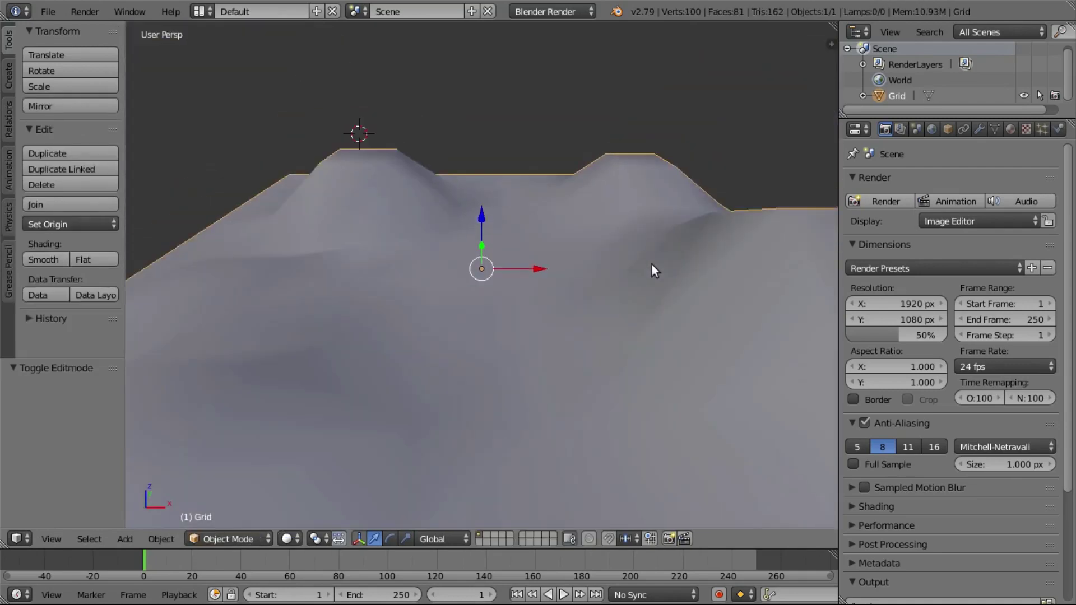
scroll(652, 266, up, 3)
scroll(651, 265, down, 4)
scroll(643, 256, up, 3)
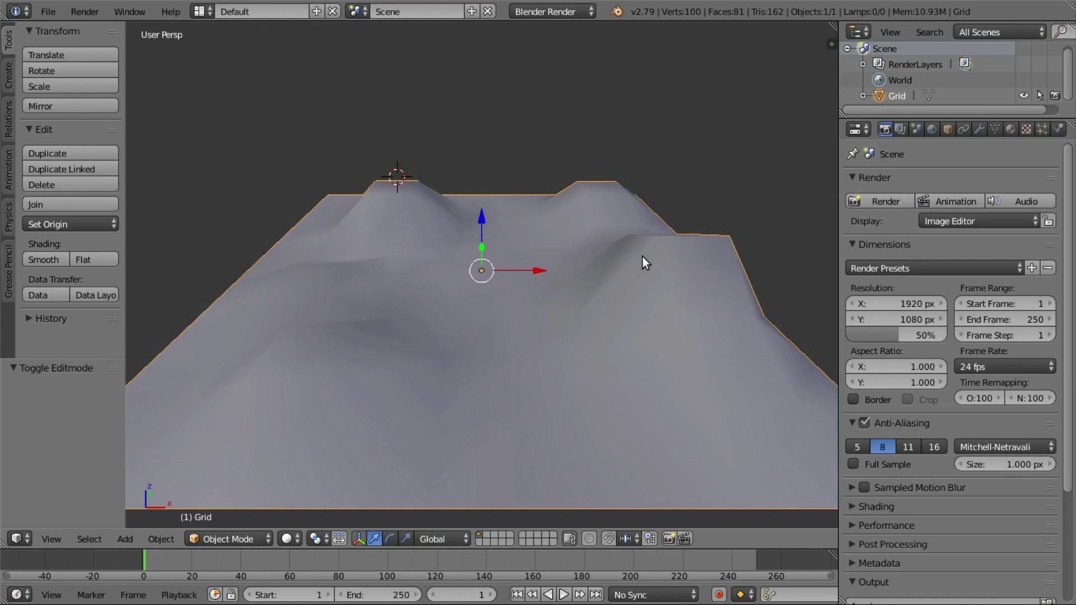
scroll(622, 257, down, 2)
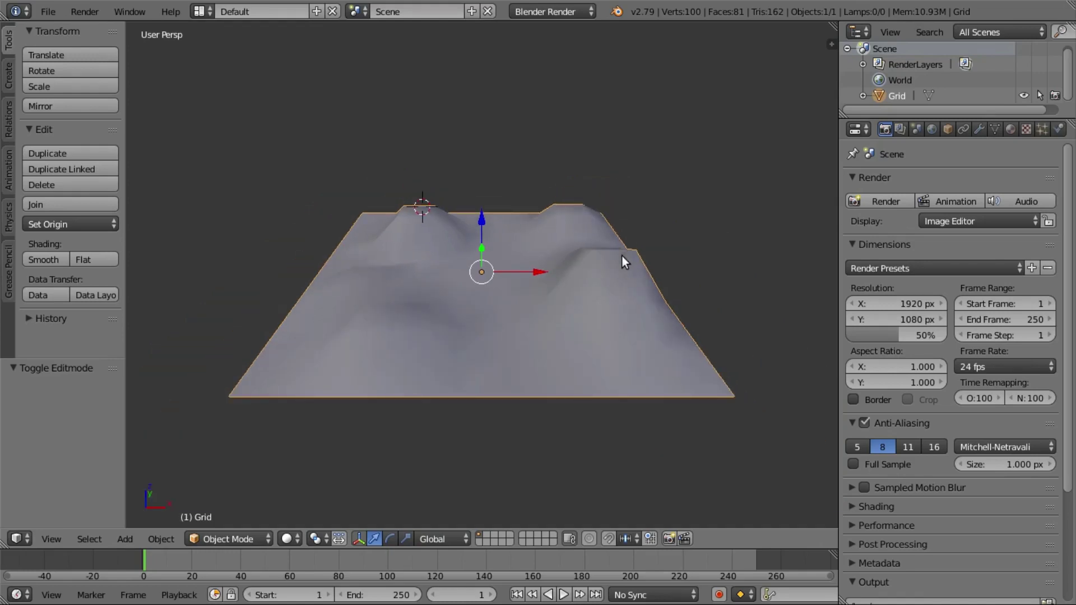
scroll(555, 355, up, 2)
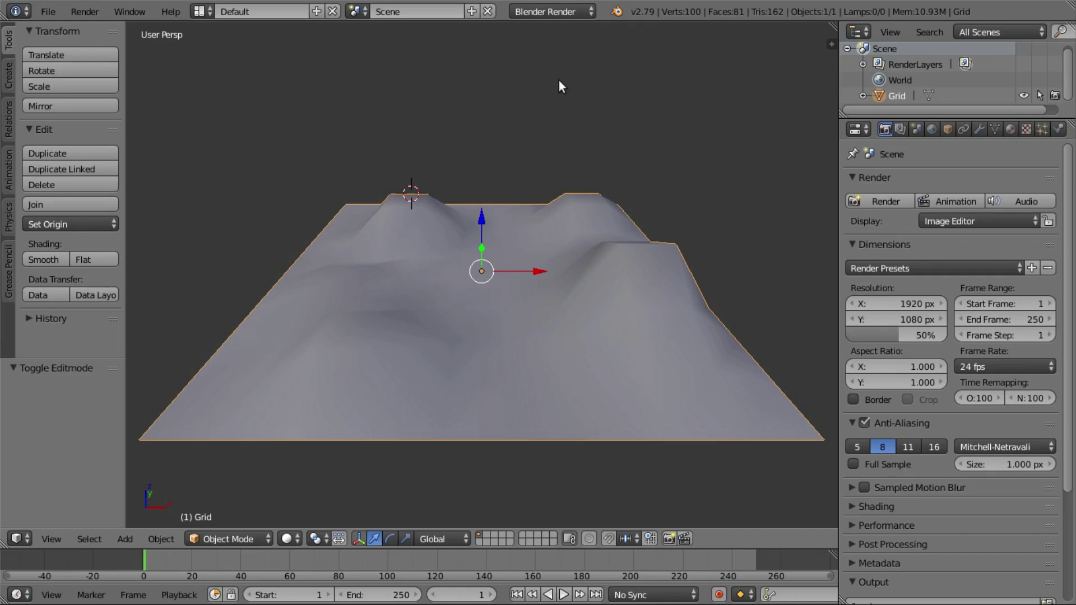
- Switch the scene's render engine from the header dropdown to Blender Game
click(562, 12)
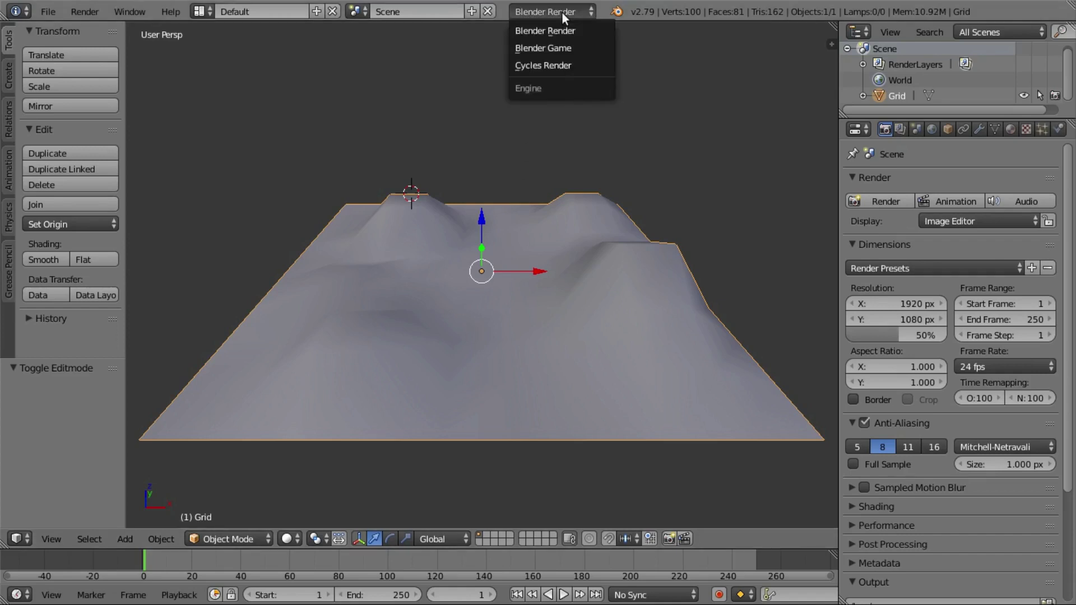
click(569, 48)
scroll(612, 241, down, 4)
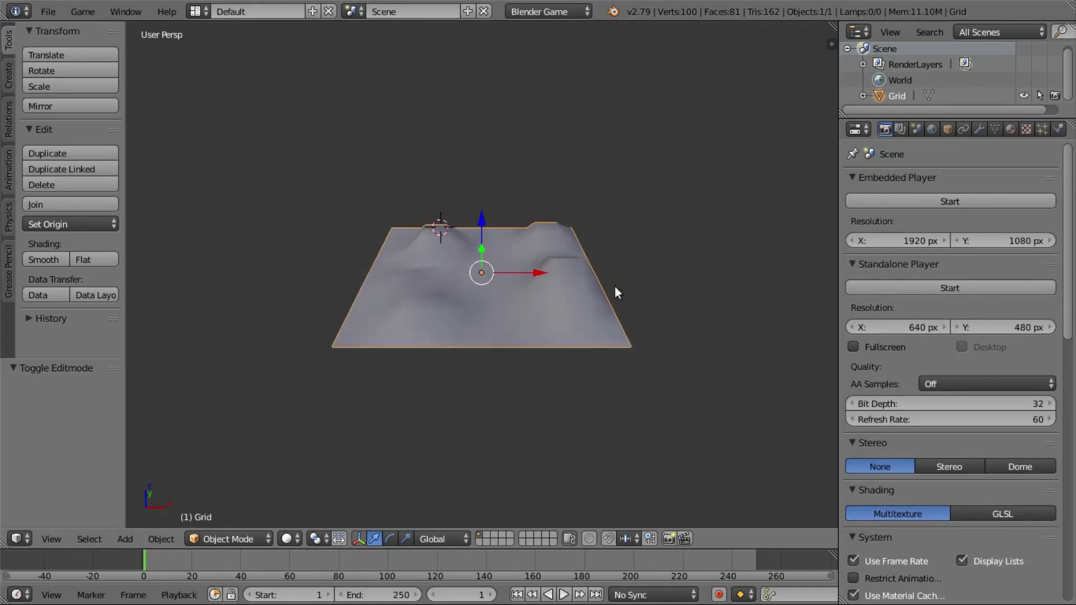
scroll(611, 295, up, 6)
scroll(610, 295, down, 1)
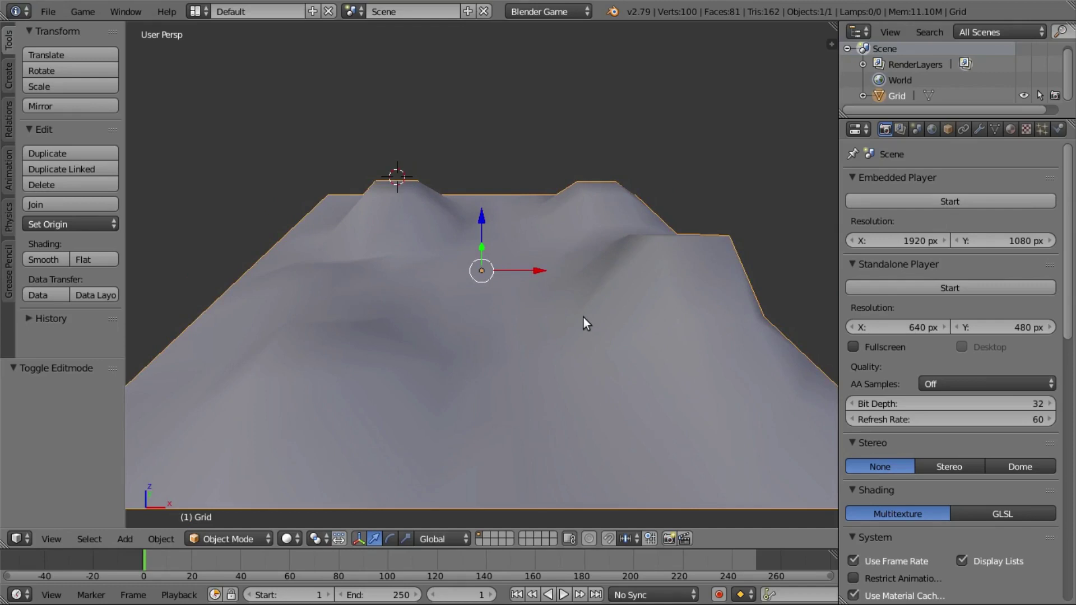
scroll(581, 262, down, 2)
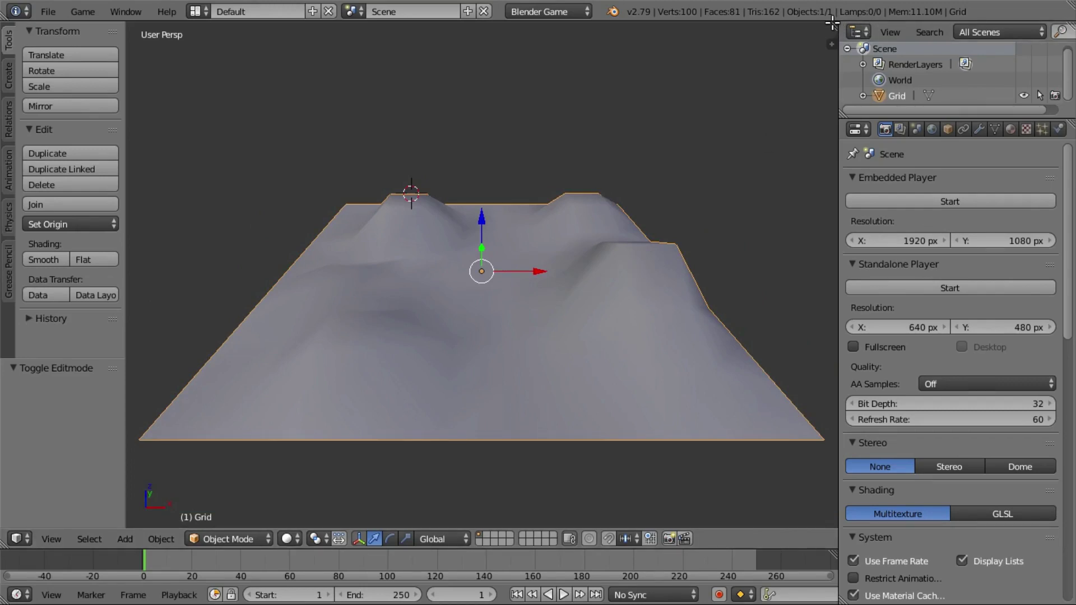
- Split the viewport into two side-by-side views and collapse the right view's tool shelf
drag(833, 23, 445, 53)
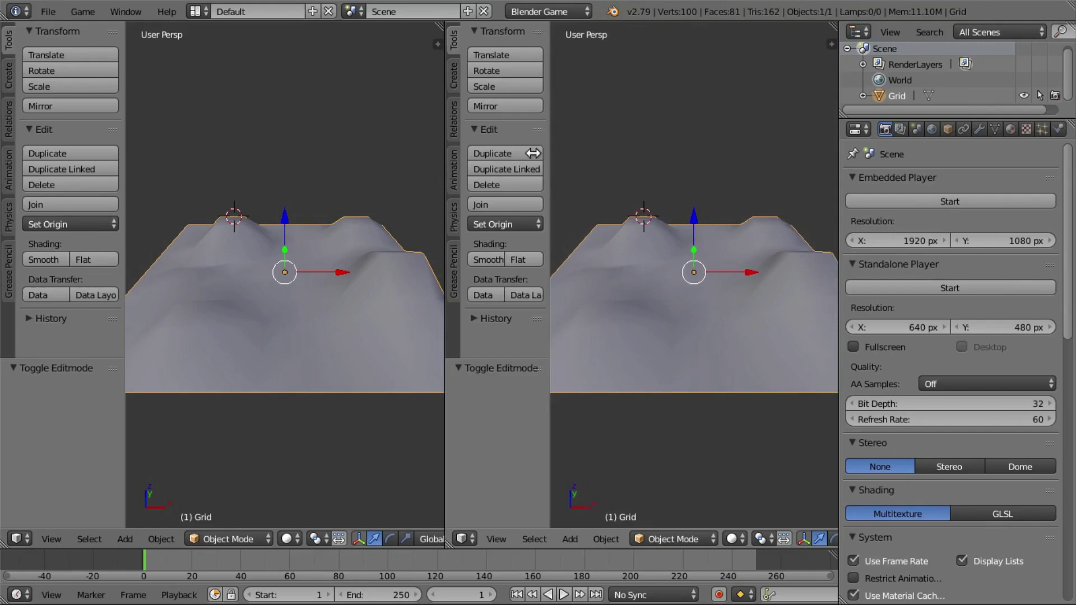
drag(569, 145, 501, 151)
scroll(542, 262, down, 3)
scroll(542, 262, up, 2)
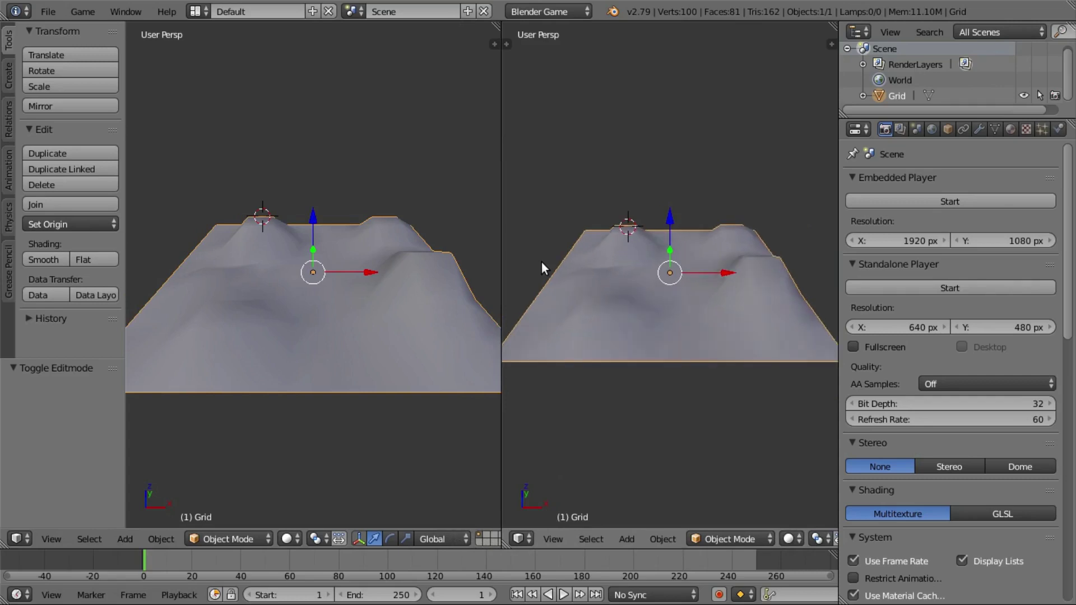
scroll(369, 312, down, 2)
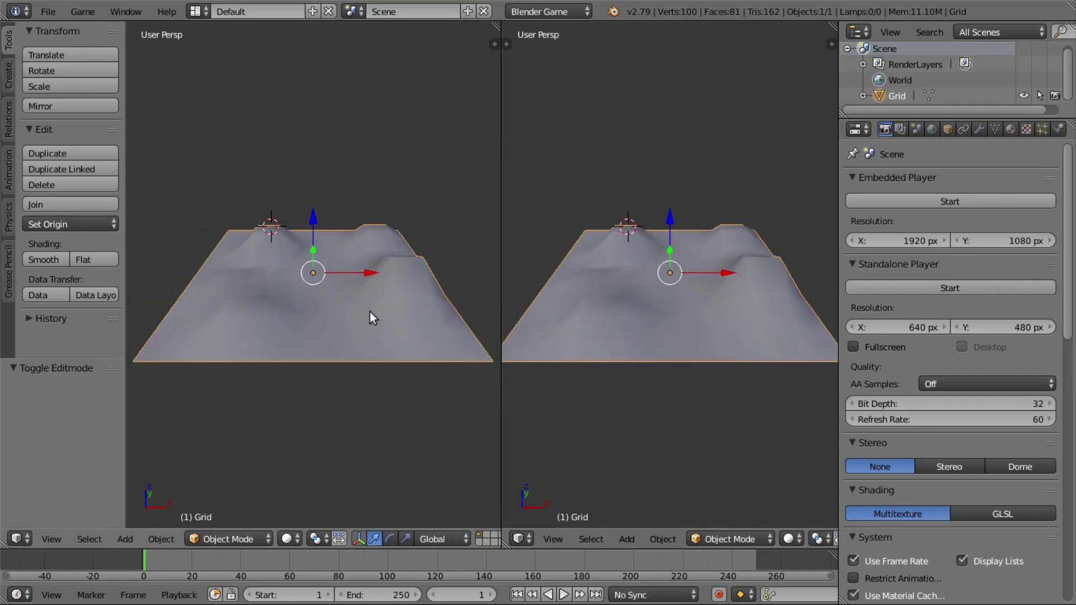
- Change the right view's editor type to UV/Image Editor
click(526, 540)
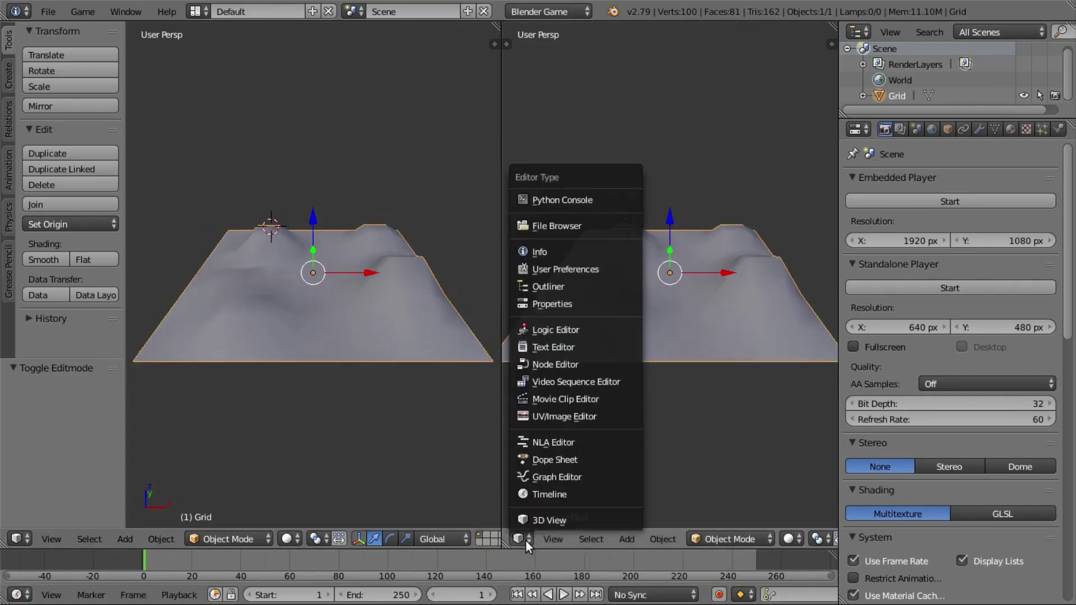
click(537, 522)
click(530, 538)
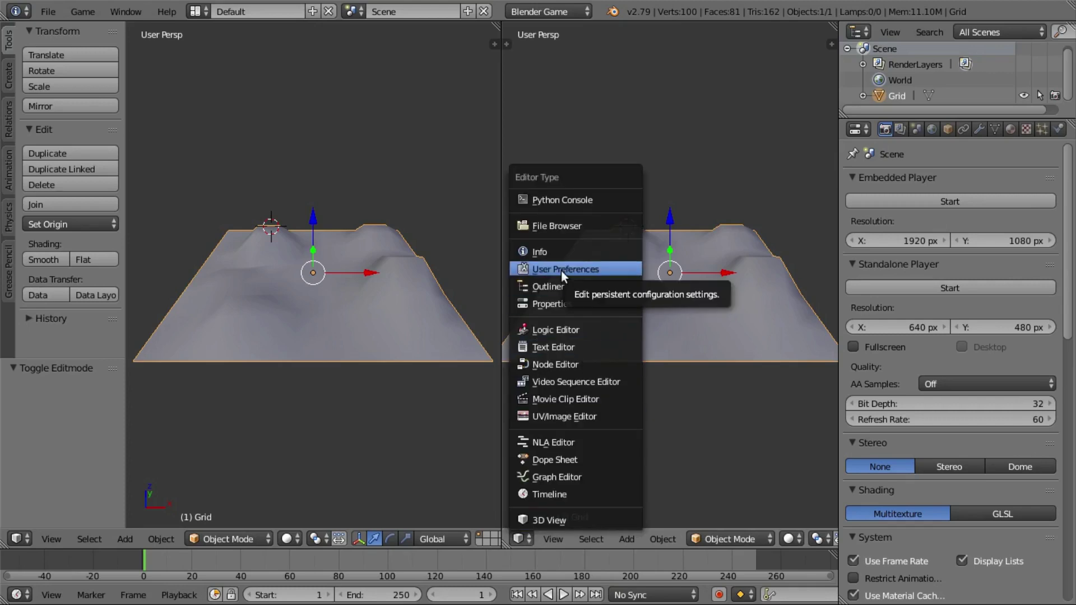
click(593, 418)
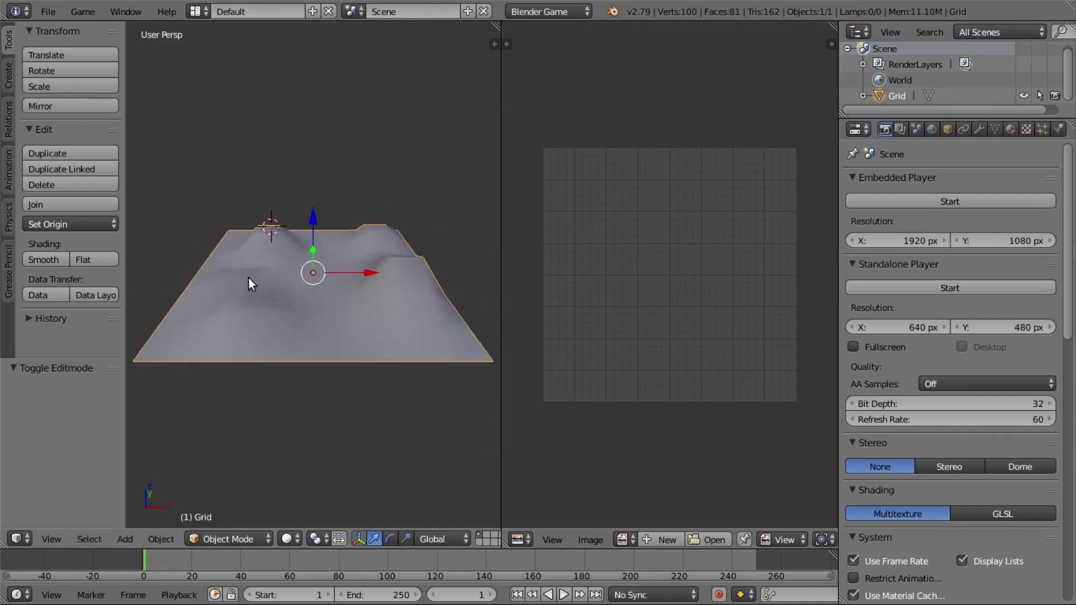
- Put the terrain mesh into Edit Mode
click(229, 540)
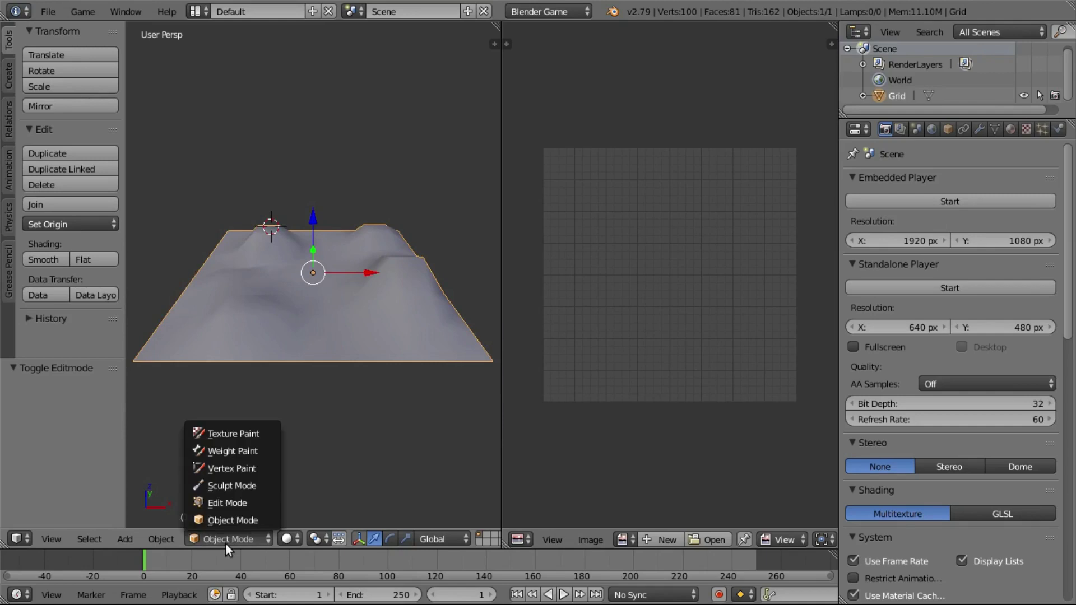
click(225, 503)
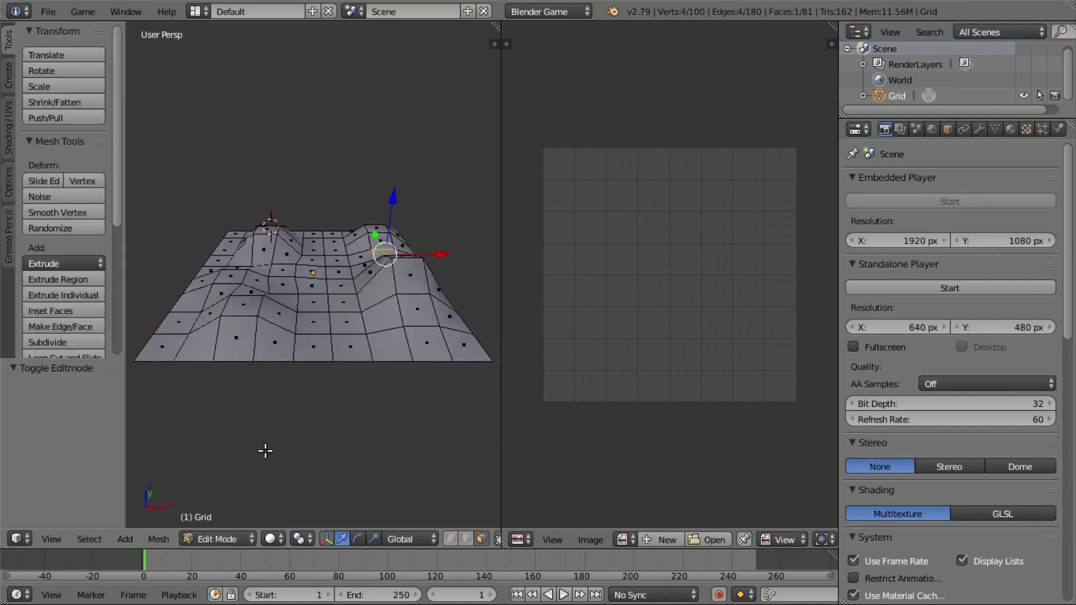
key(Tab)
key(Tab)
key(Tab)
key(Tab)
key(Tab)
key(Tab)
scroll(325, 282, up, 5)
scroll(324, 282, down, 3)
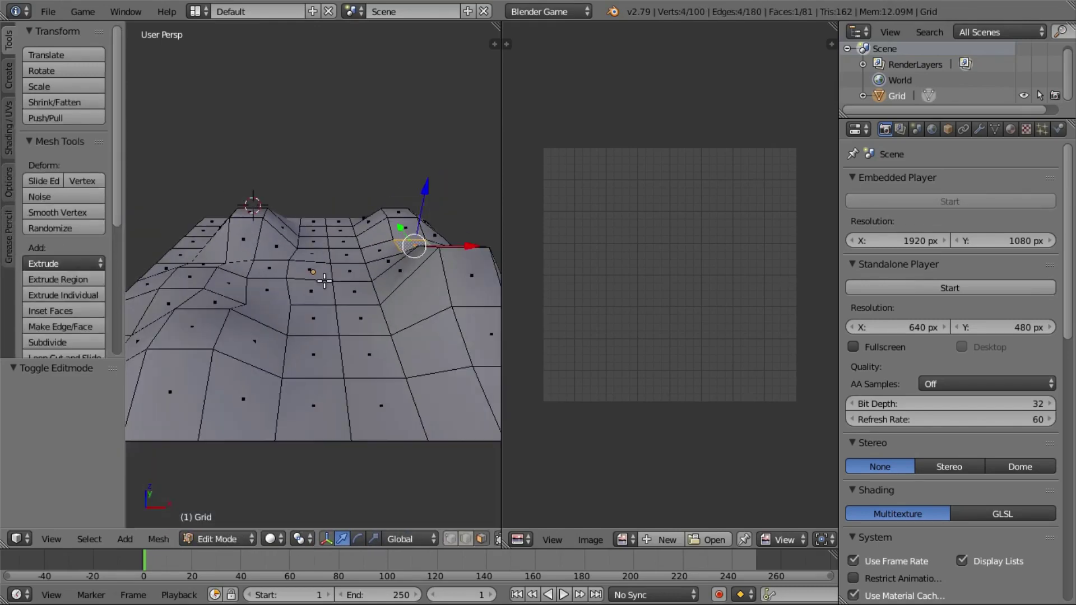
scroll(325, 282, down, 2)
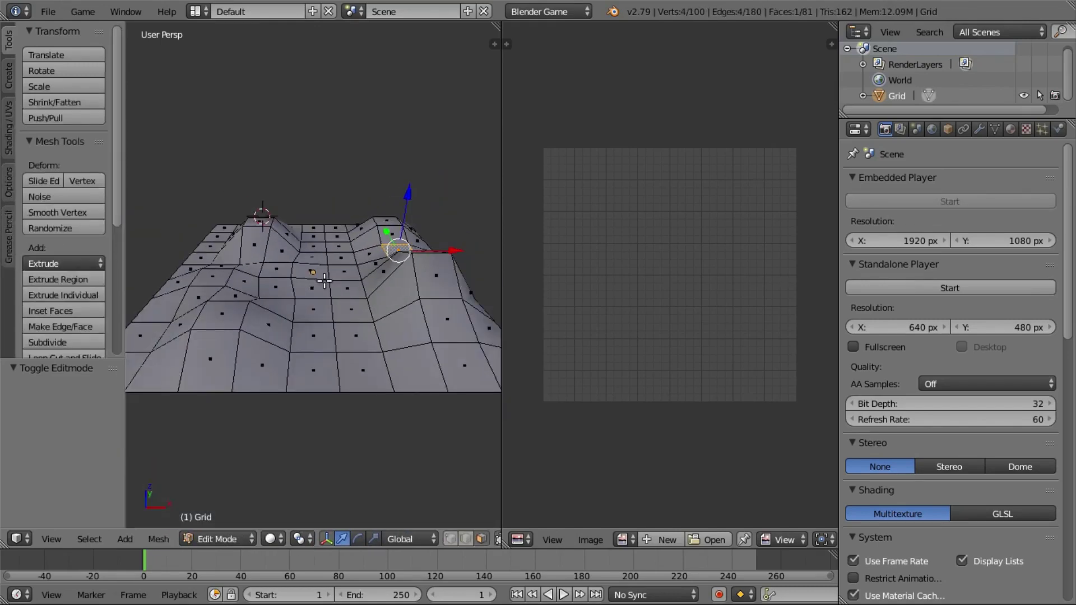
- From top view, select every vertex of the terrain and bring up the UV Mapping menu
key(KP_2)
key(KP_2)
key(KP_7)
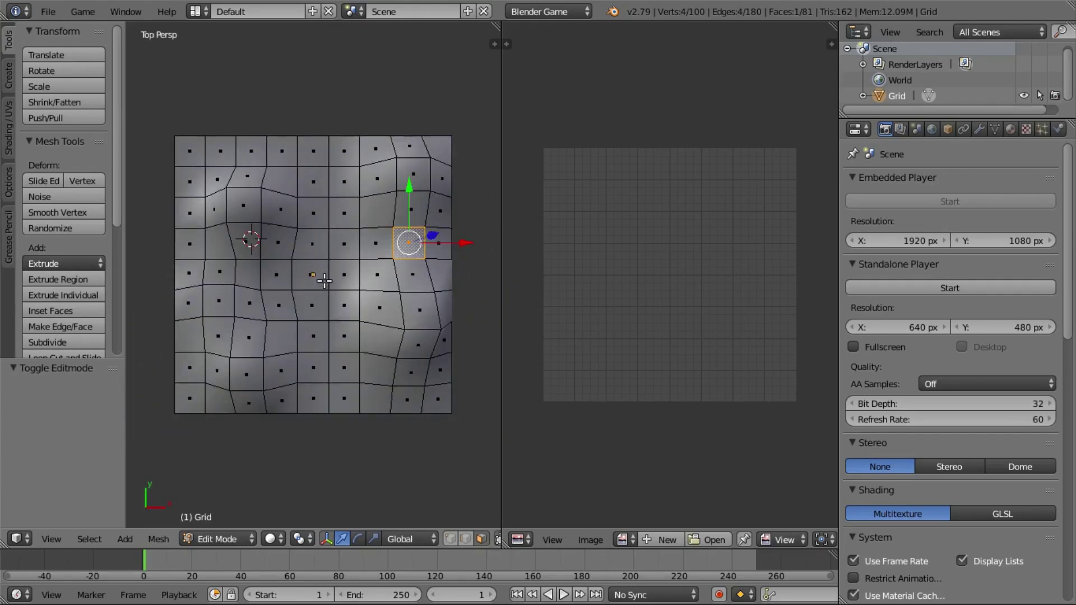
key(b)
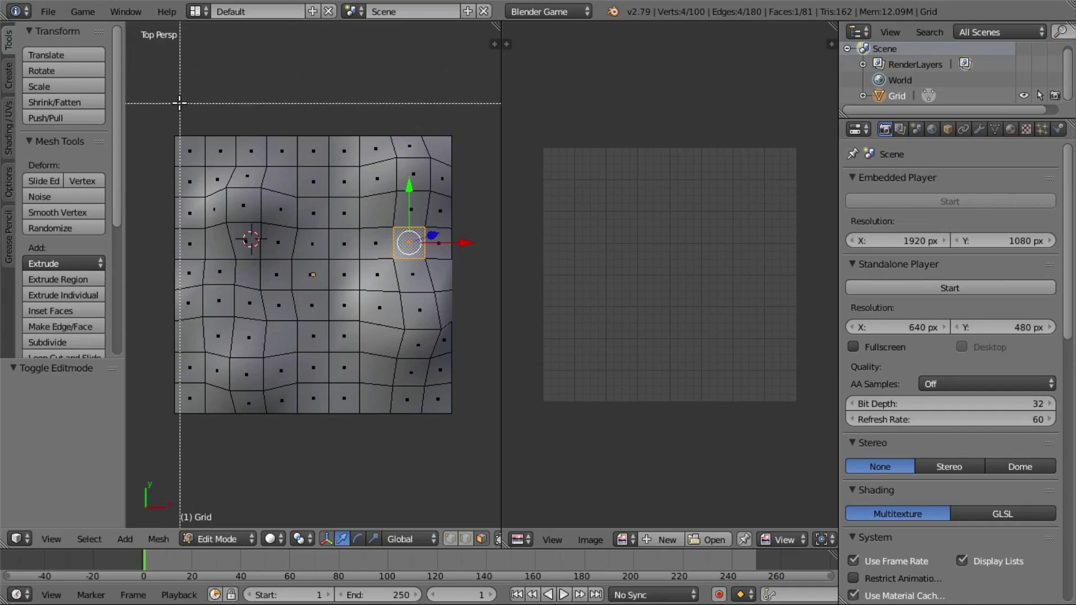
key(Escape)
key(a)
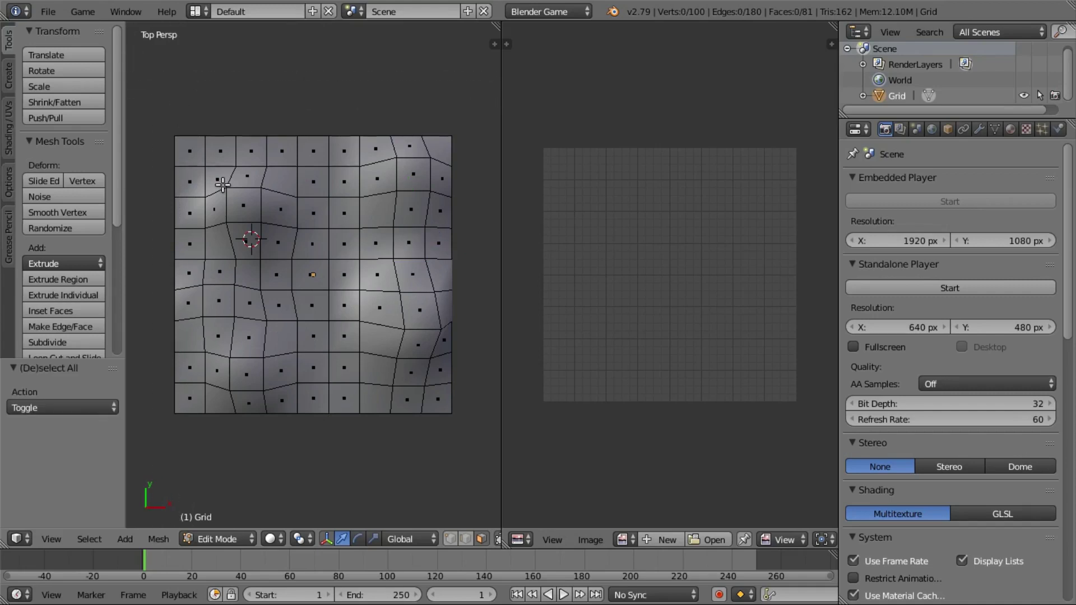
key(a)
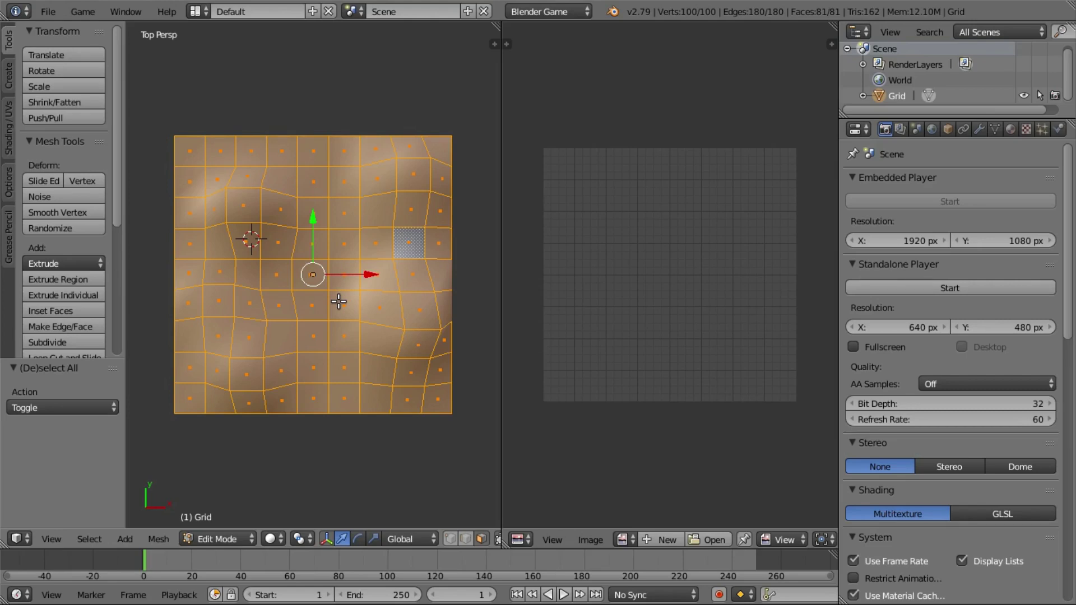
key(u)
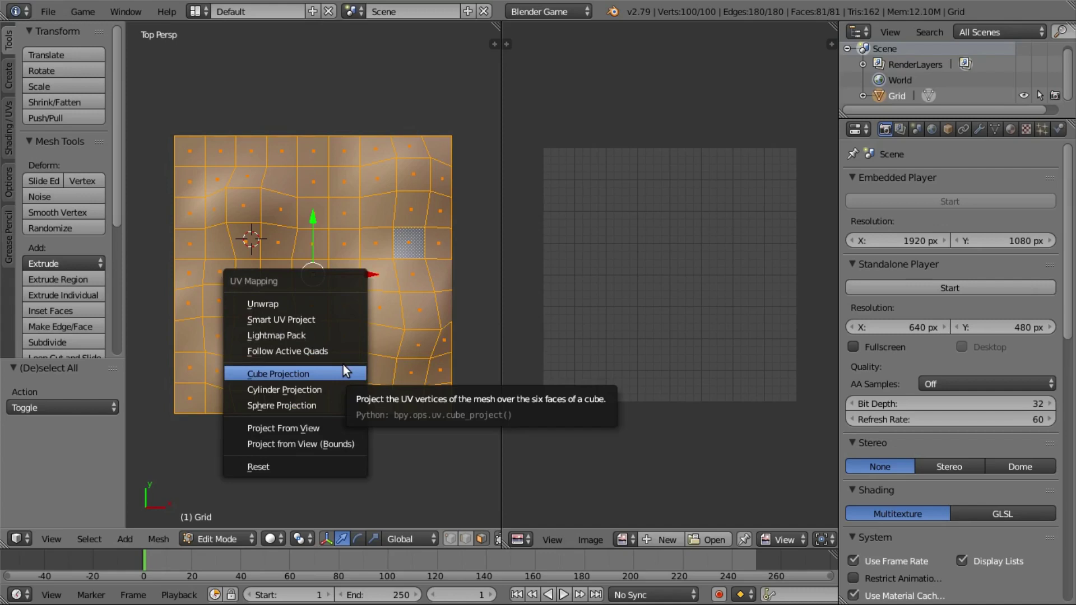
- Apply Cube Projection to the terrain's UVs and select individual faces to inspect them
click(275, 379)
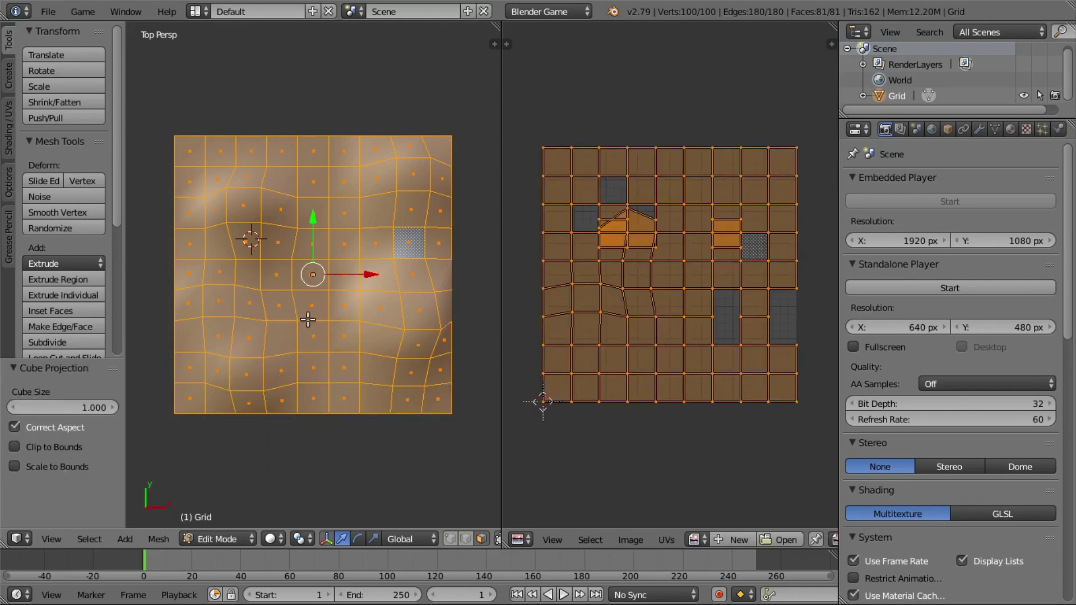
right_click(727, 291)
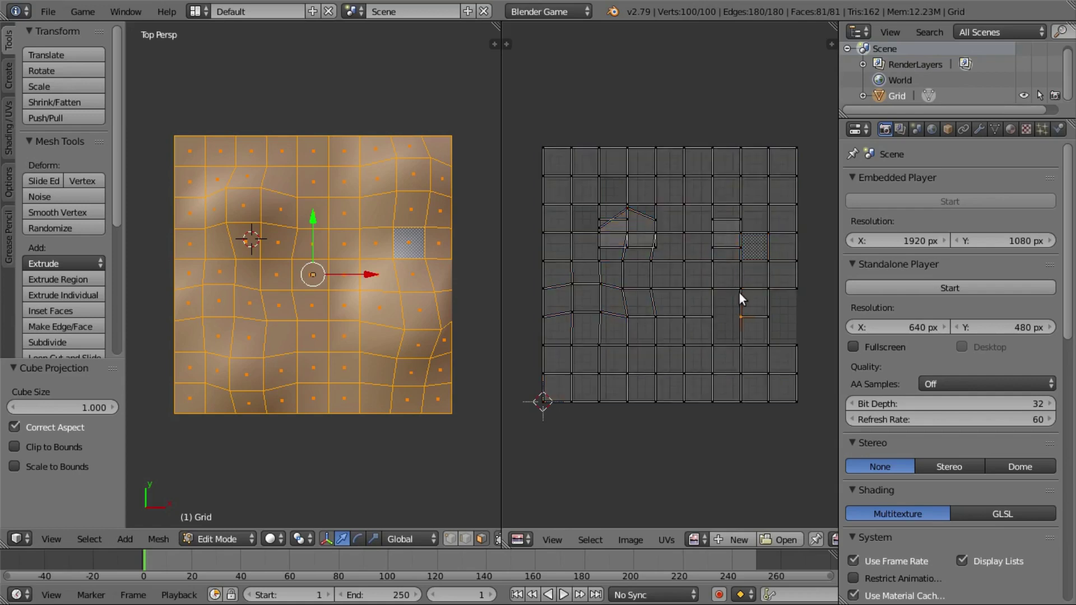
right_click(333, 405)
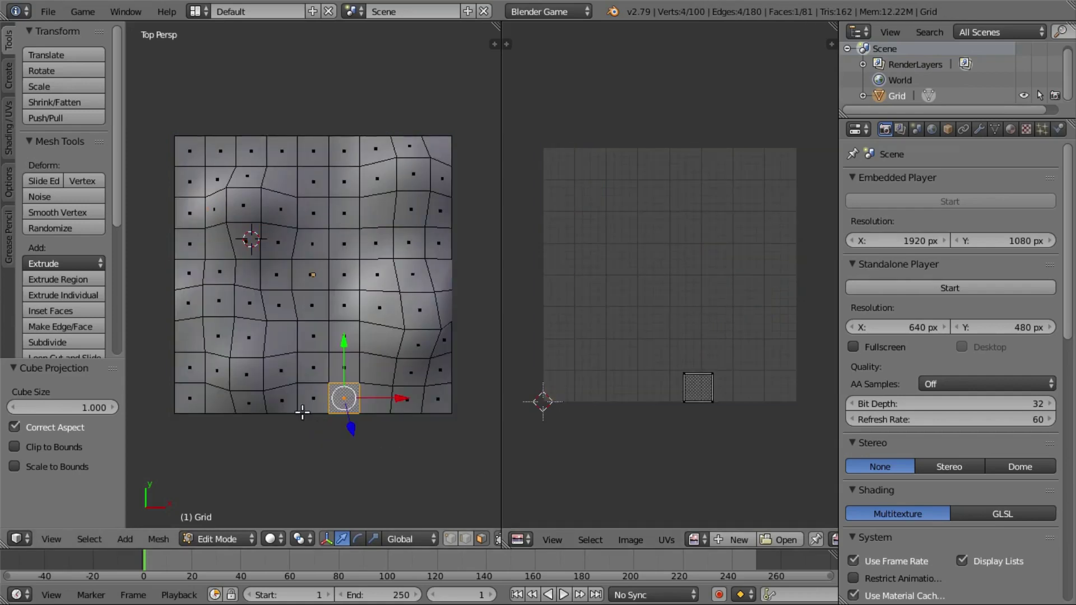
right_click(305, 405)
right_click(286, 399)
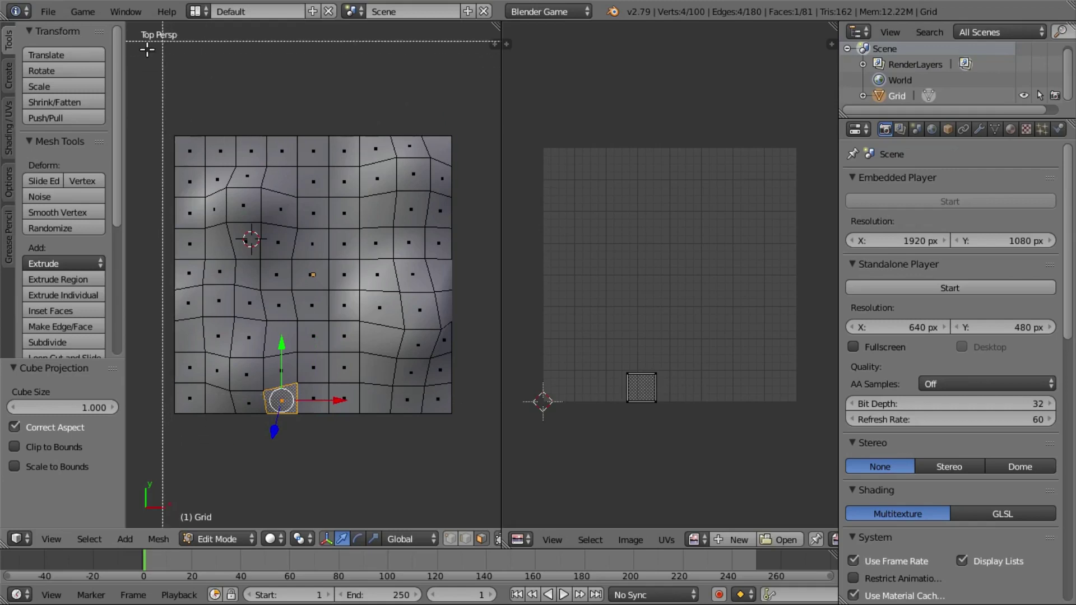
- Select all faces, cube-project again, and box-select every UV in the layout
key(a)
key(a)
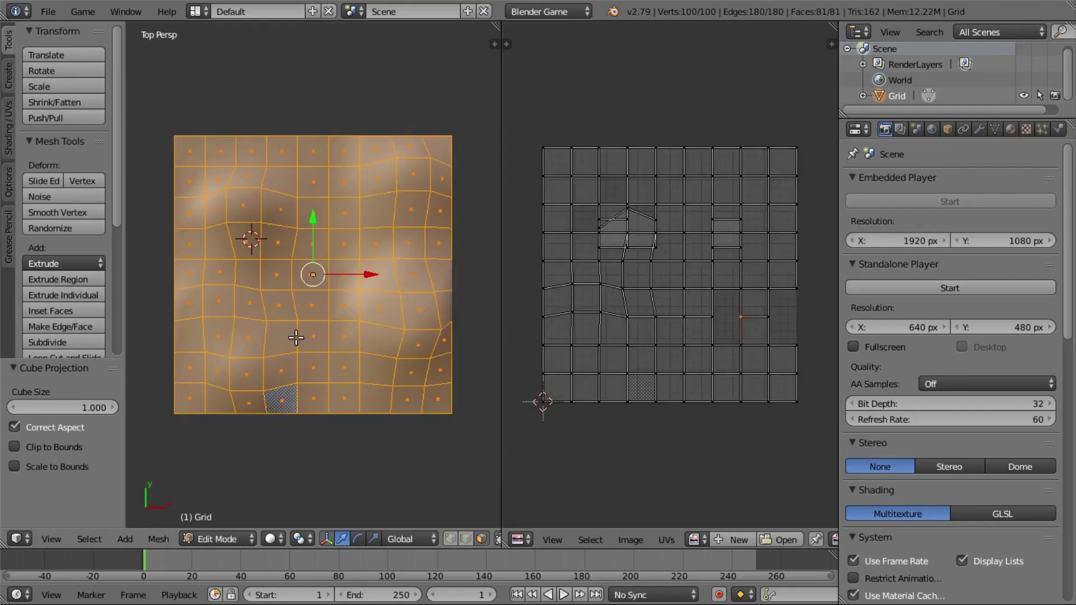
key(u)
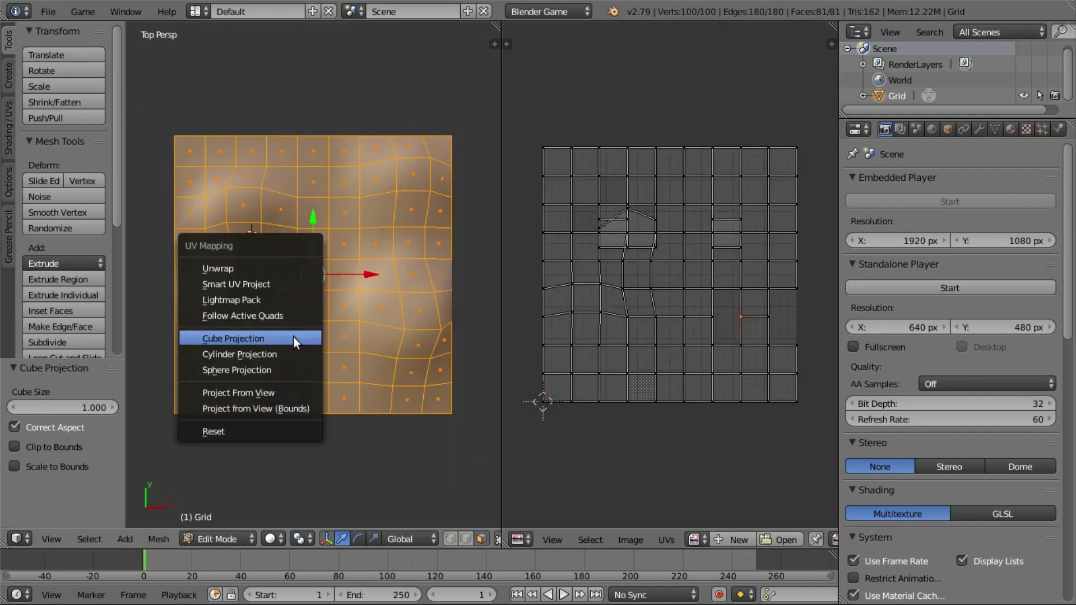
click(278, 338)
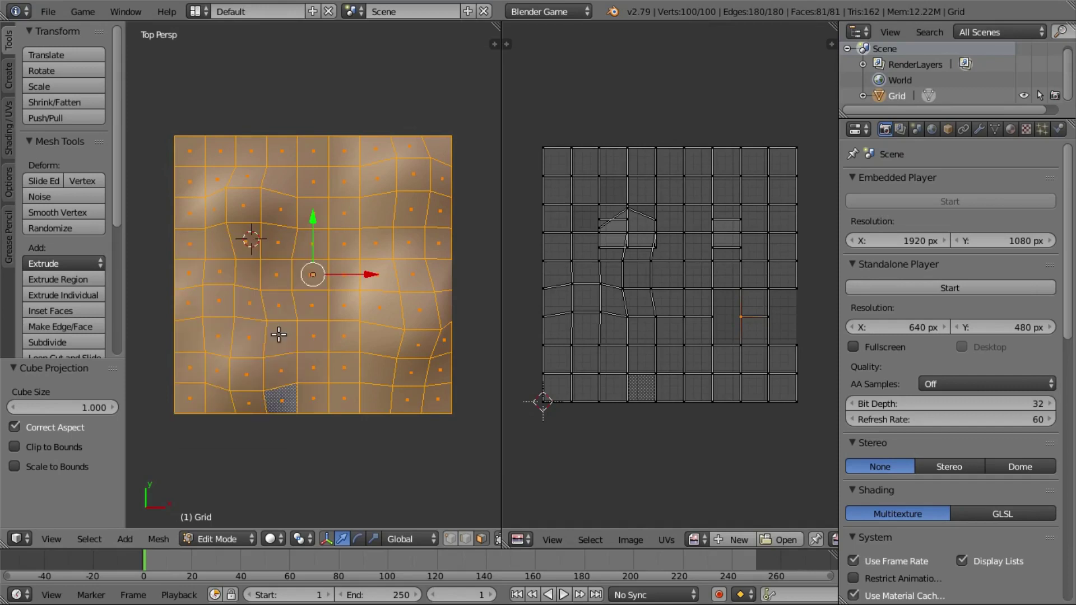
key(b)
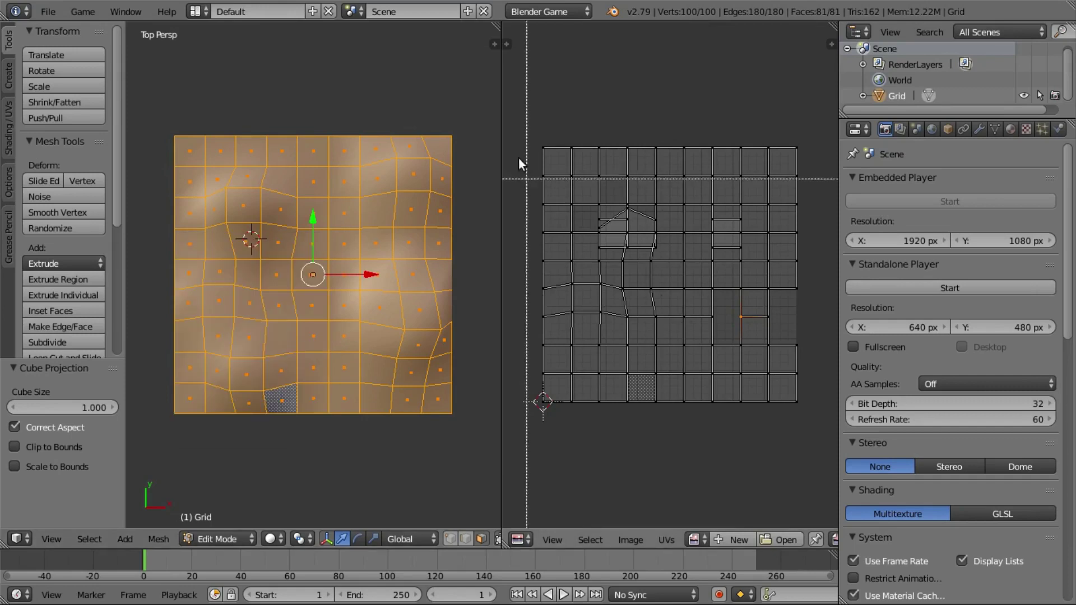
drag(536, 94, 815, 488)
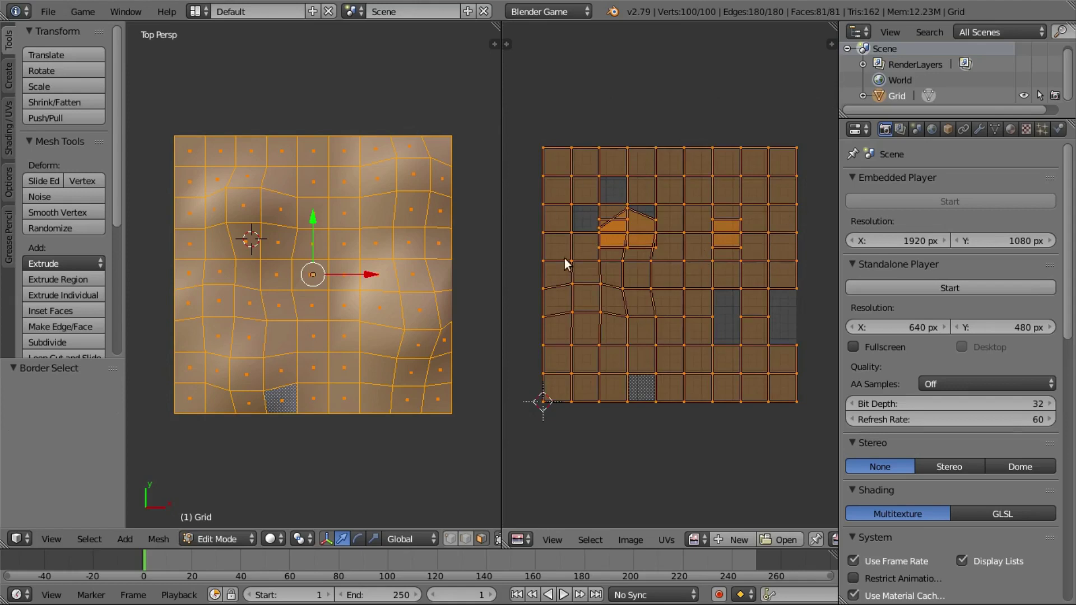
right_click(343, 338)
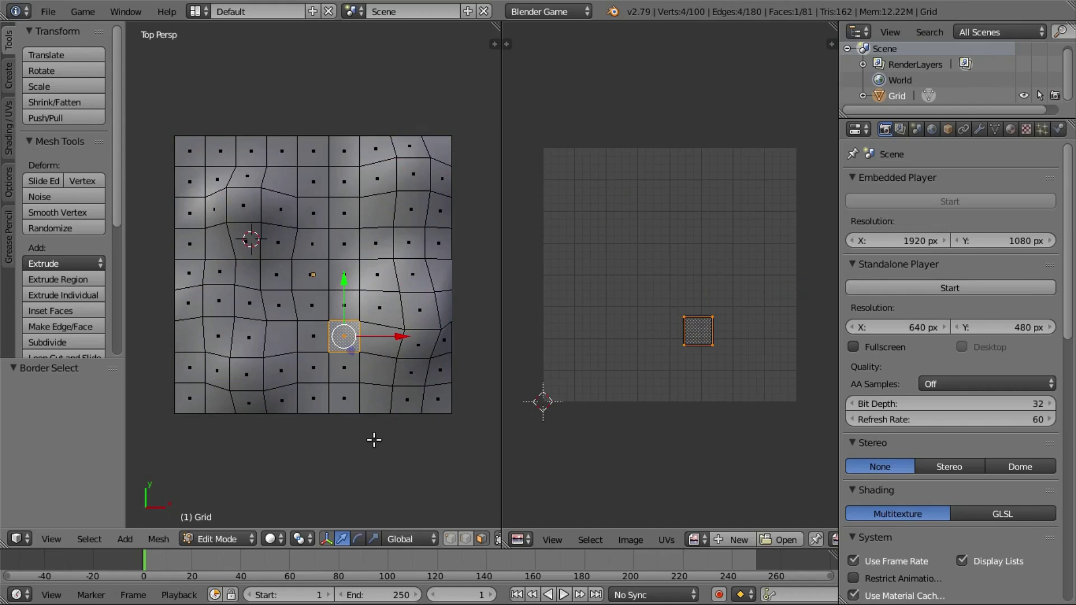
- Re-project all faces with Cube Projection using Clip to Bounds and Scale to Bounds, and fit the UV view
key(a)
key(a)
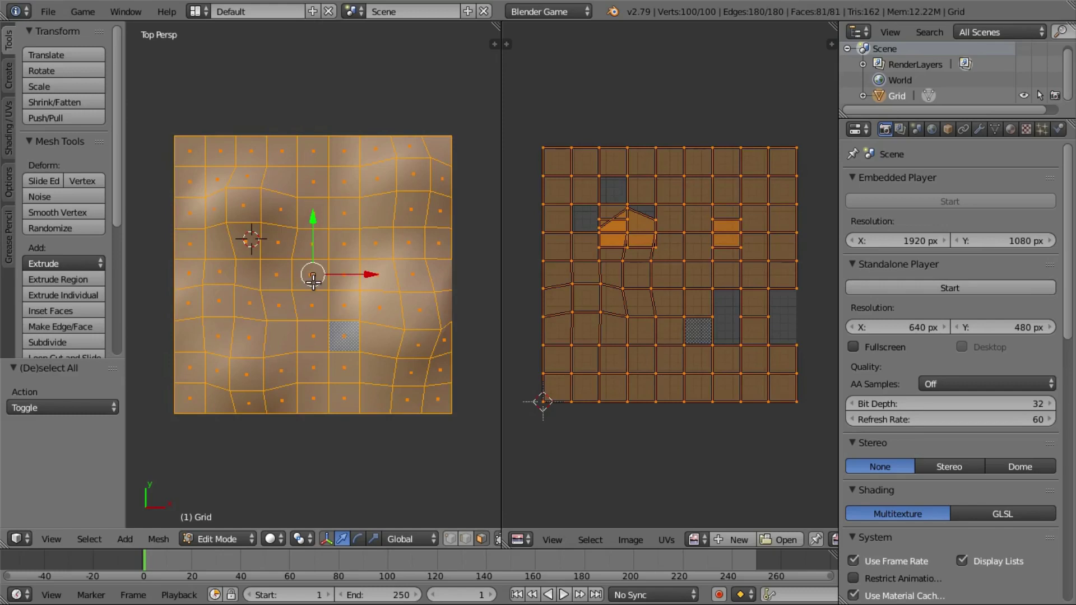
key(u)
click(313, 283)
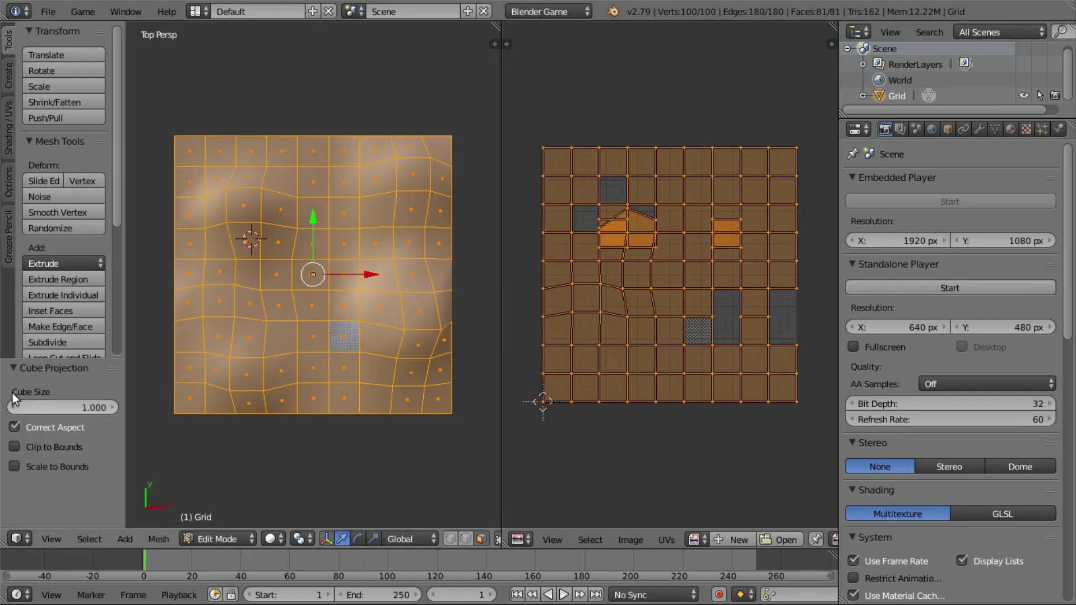
click(21, 463)
click(19, 446)
scroll(540, 309, up, 4)
key(Home)
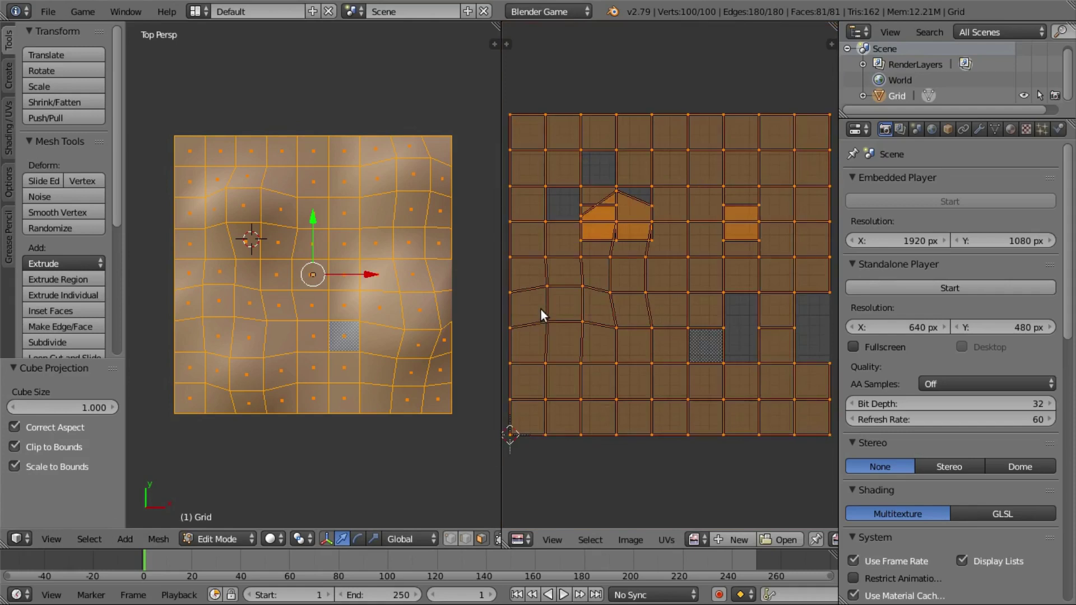
- Resize the 3D view and UV editor areas and take Blender out of fullscreen
scroll(540, 309, down, 1)
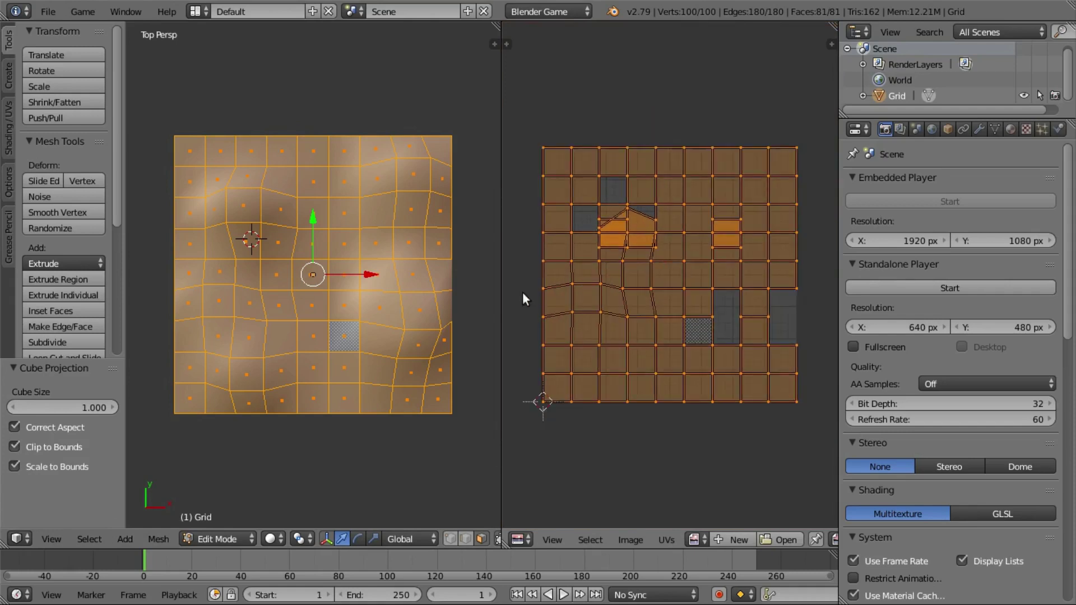
drag(501, 301, 496, 303)
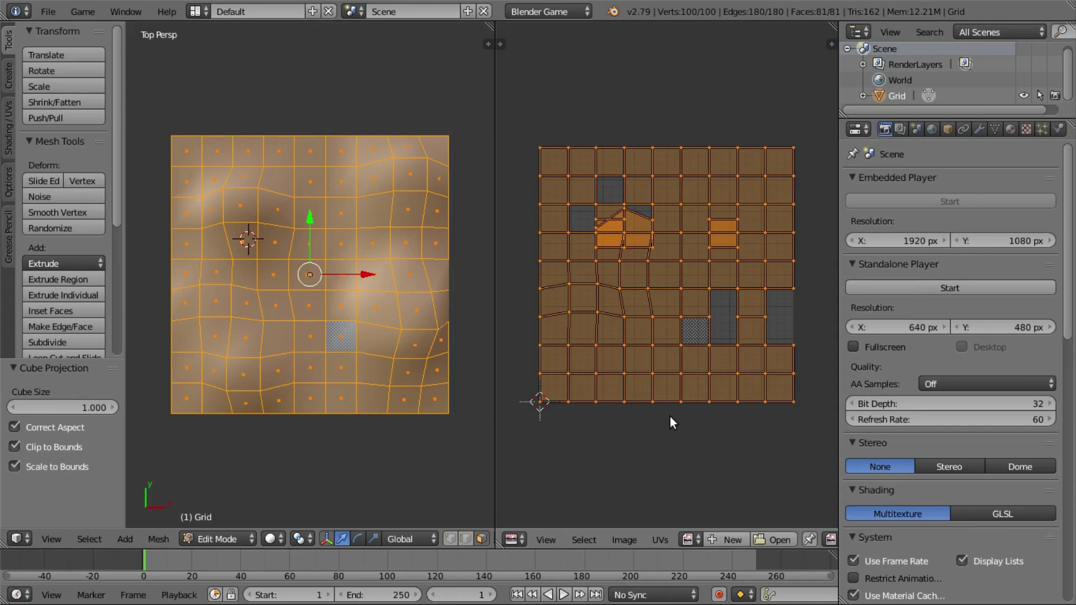
key(alt+F11)
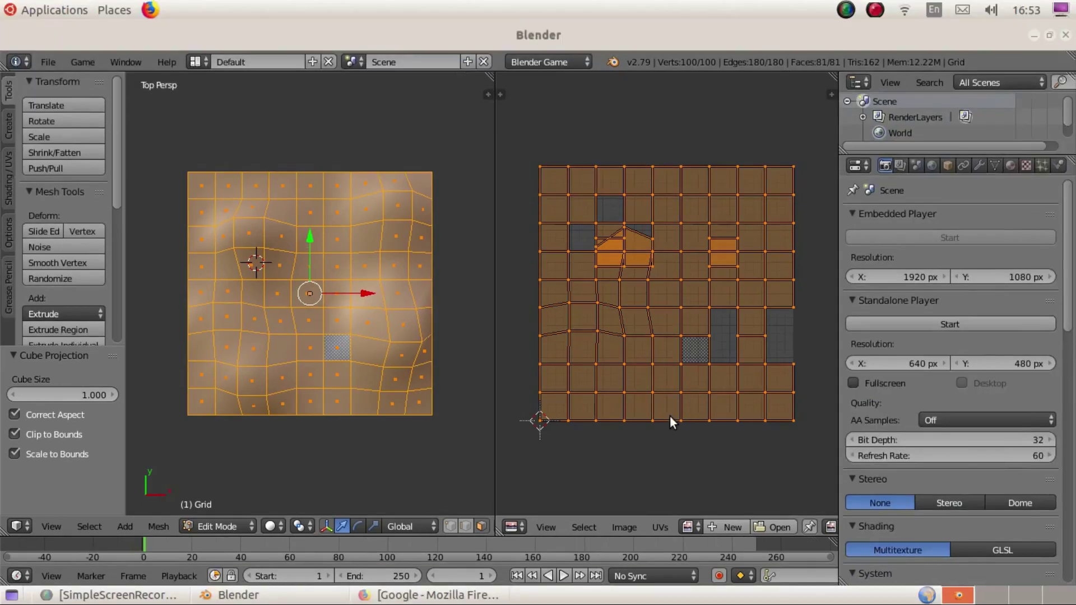
- In the full-screen browser, search Google for 'stone texture'
click(429, 595)
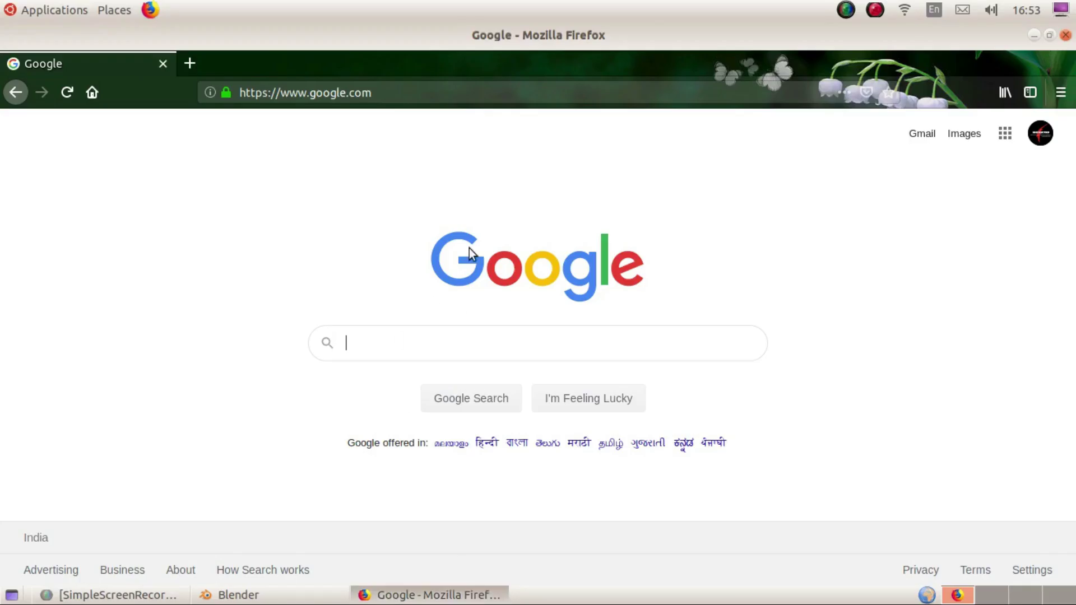
key(F11)
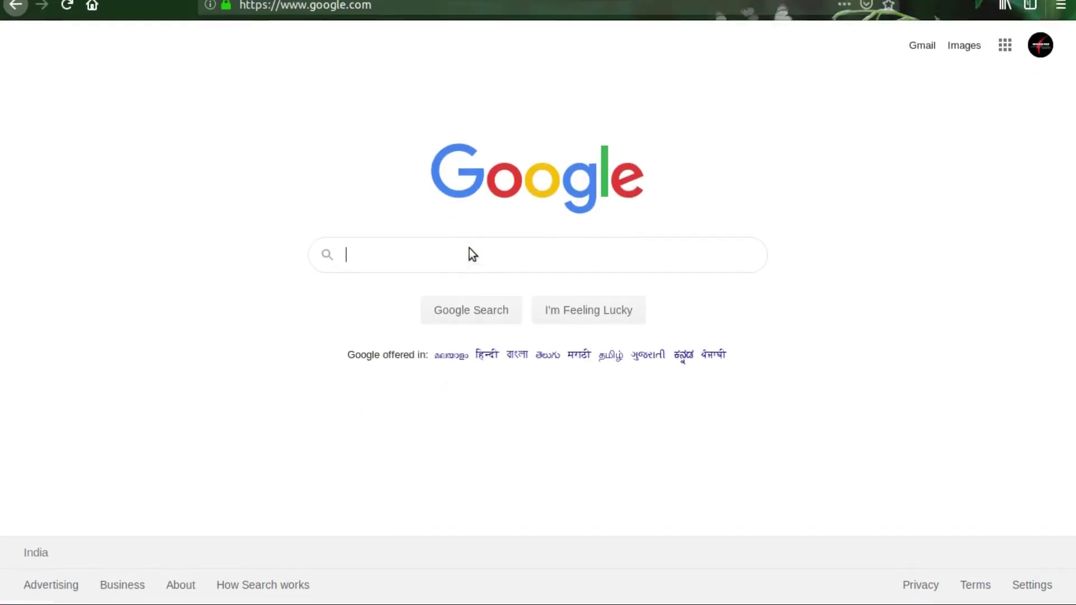
click(460, 247)
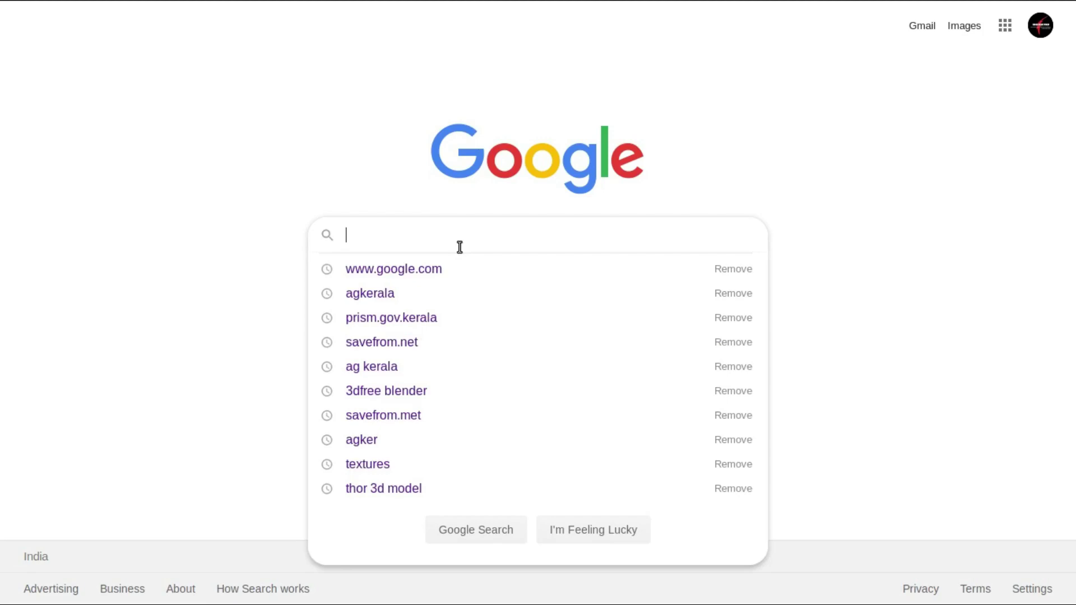
text(stone)
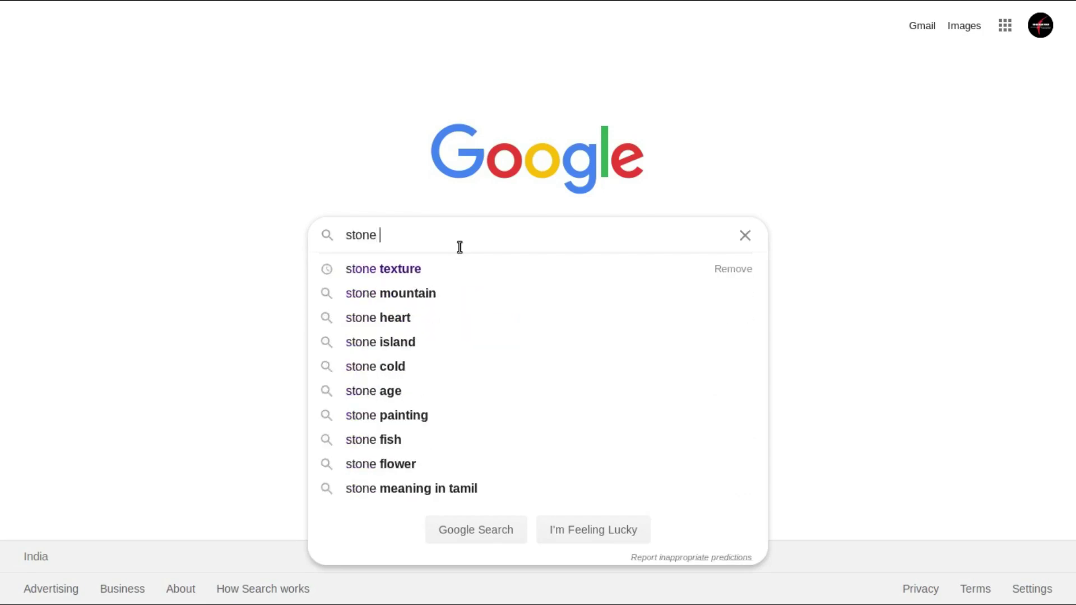
text(texture)
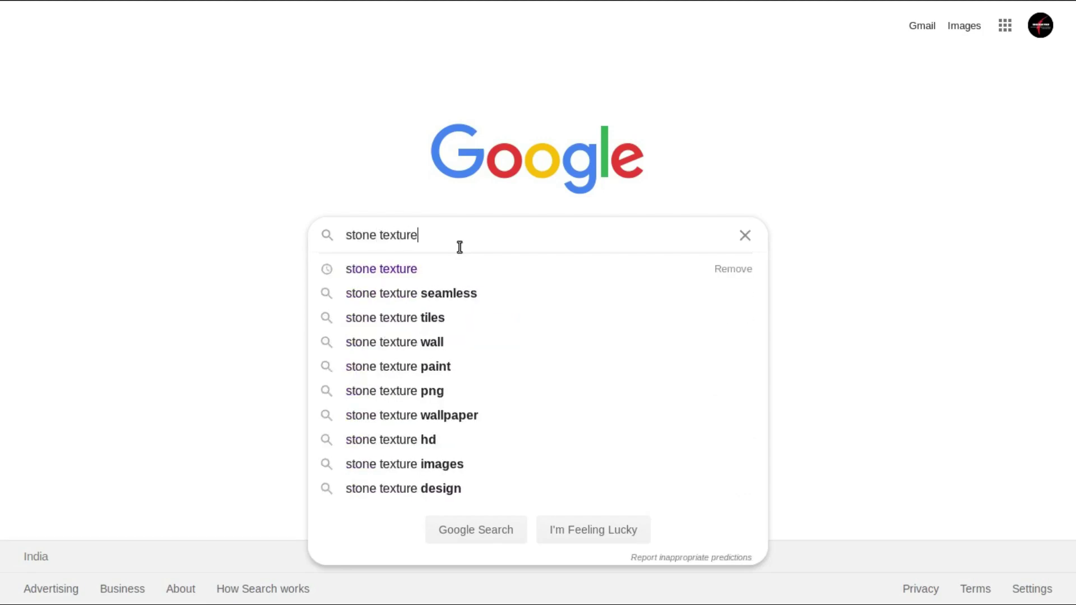
key(Return)
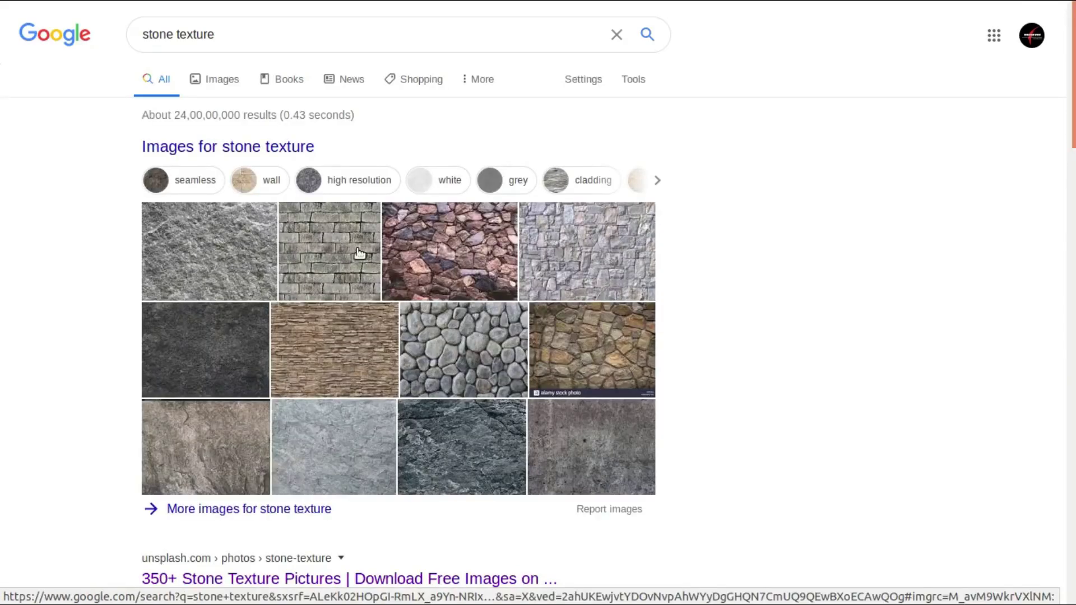
- Switch to image results and scroll down to find a brown stone texture
click(216, 91)
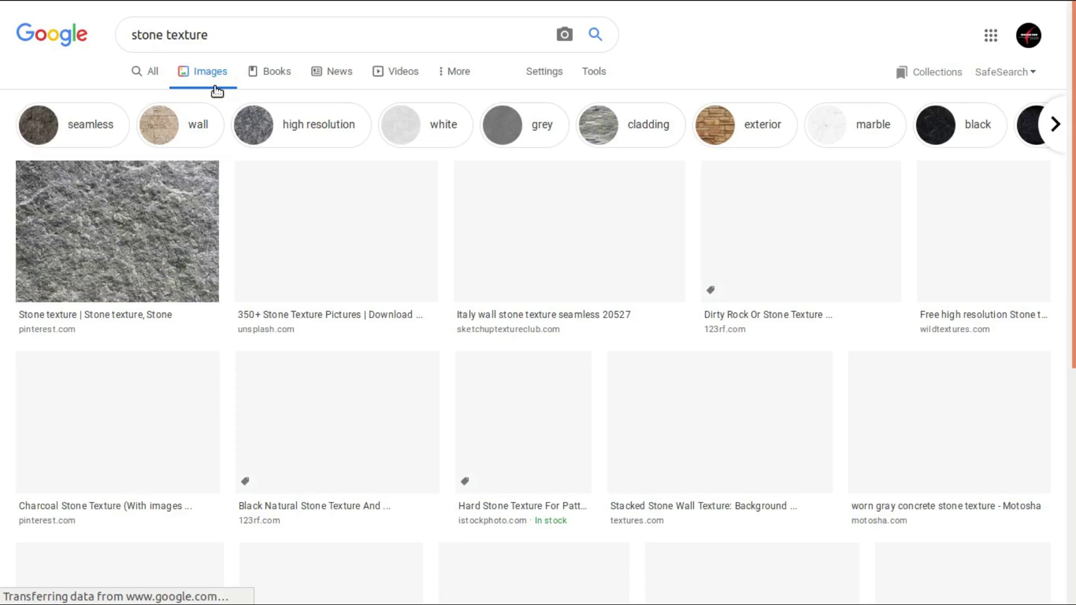
scroll(409, 269, down, 4)
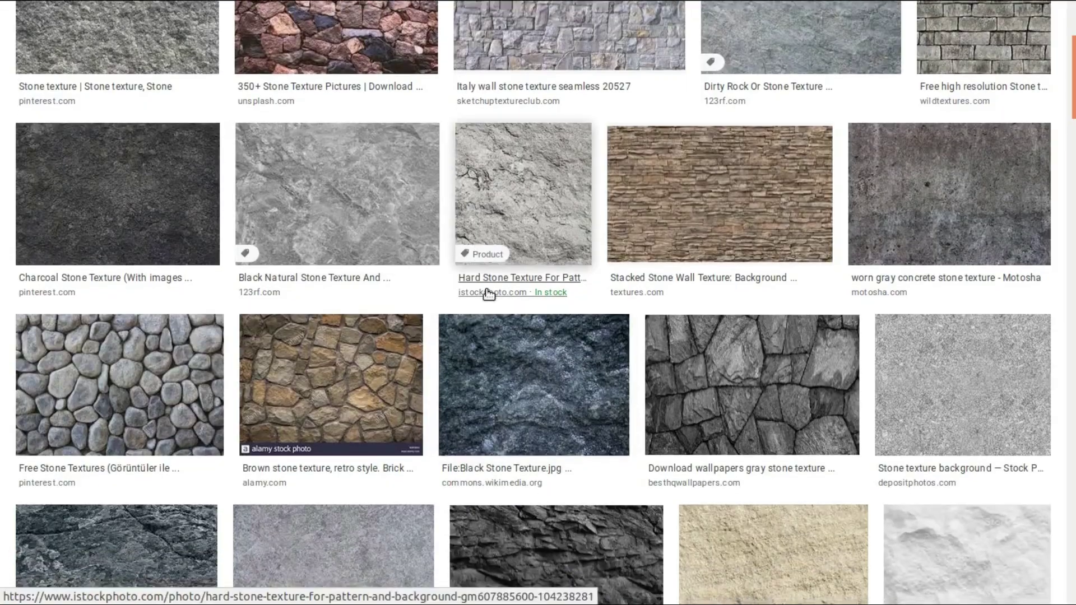
scroll(488, 293, down, 7)
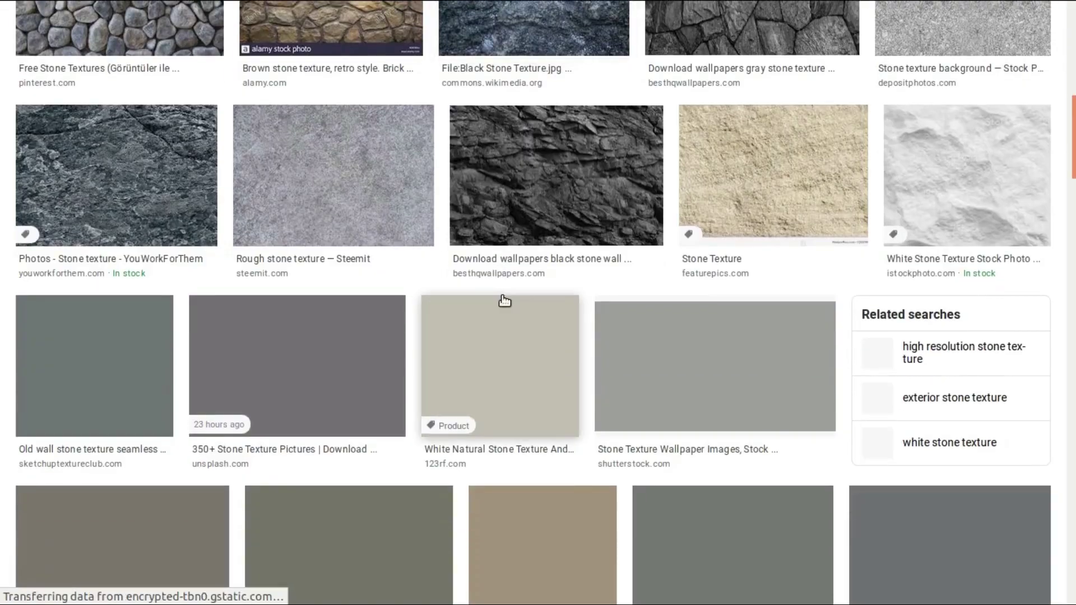
scroll(504, 301, up, 3)
scroll(501, 300, down, 2)
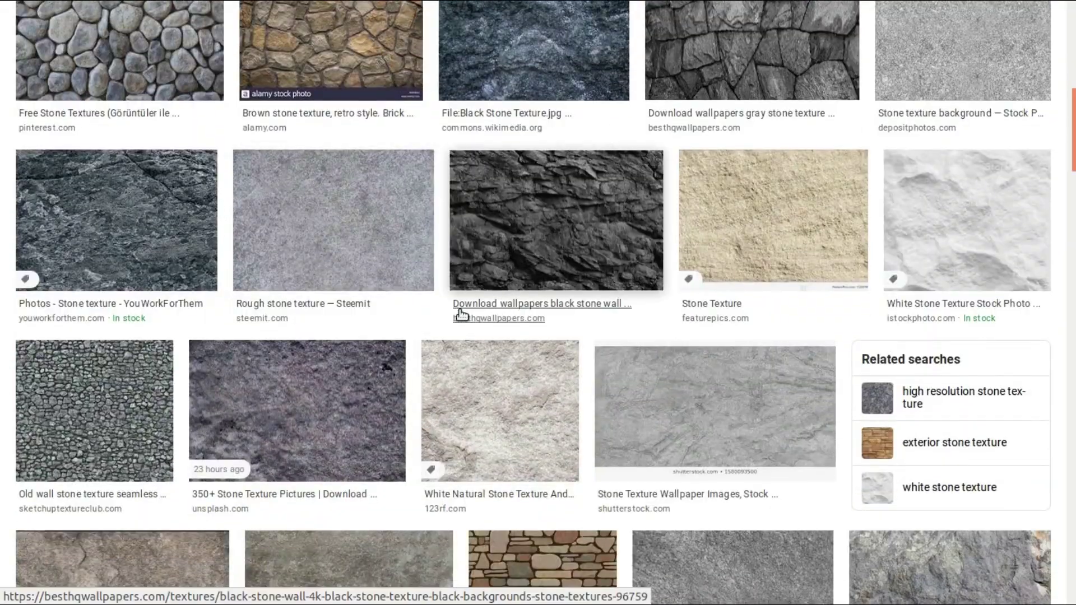
scroll(493, 365, down, 4)
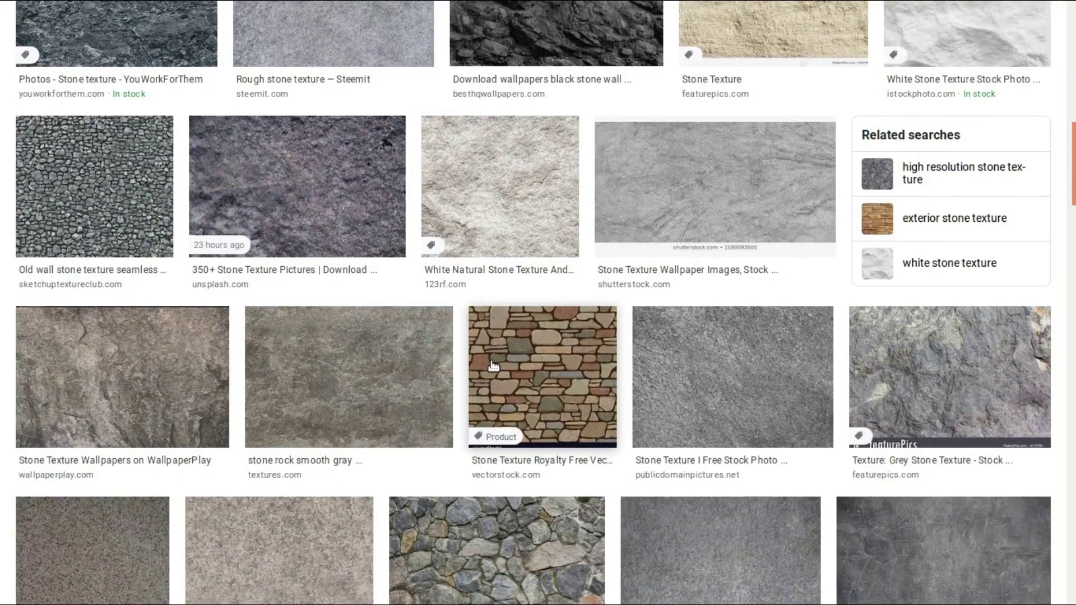
scroll(493, 365, down, 8)
scroll(494, 365, down, 4)
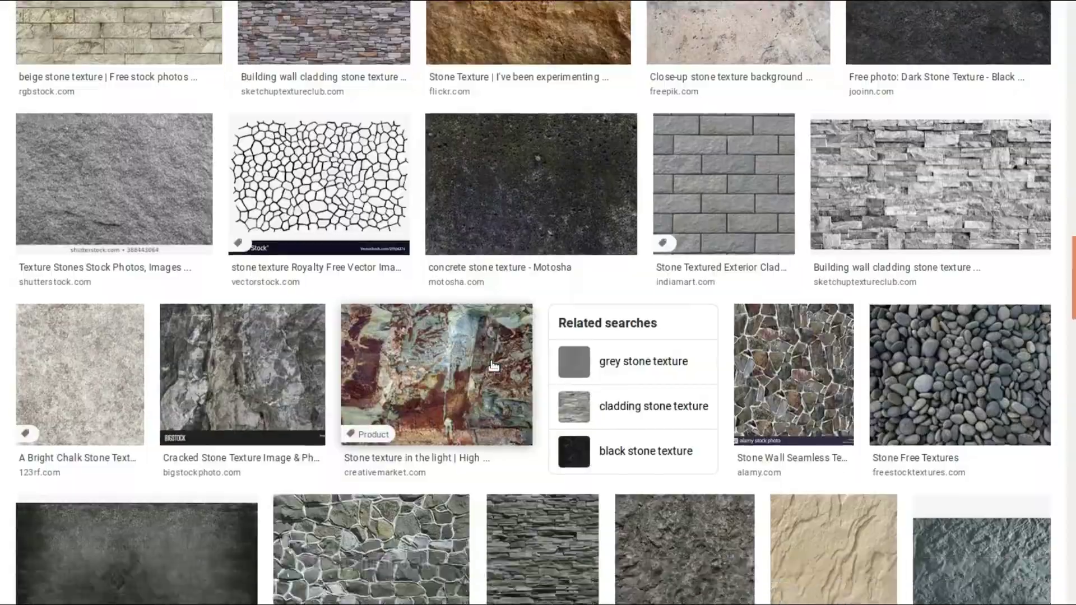
scroll(493, 366, down, 14)
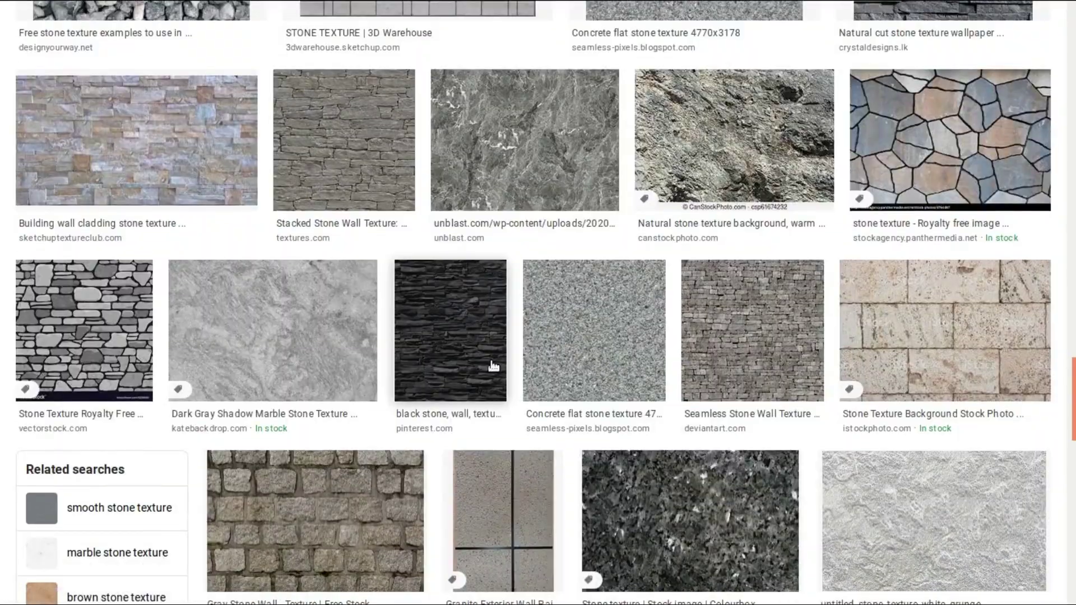
scroll(493, 365, down, 20)
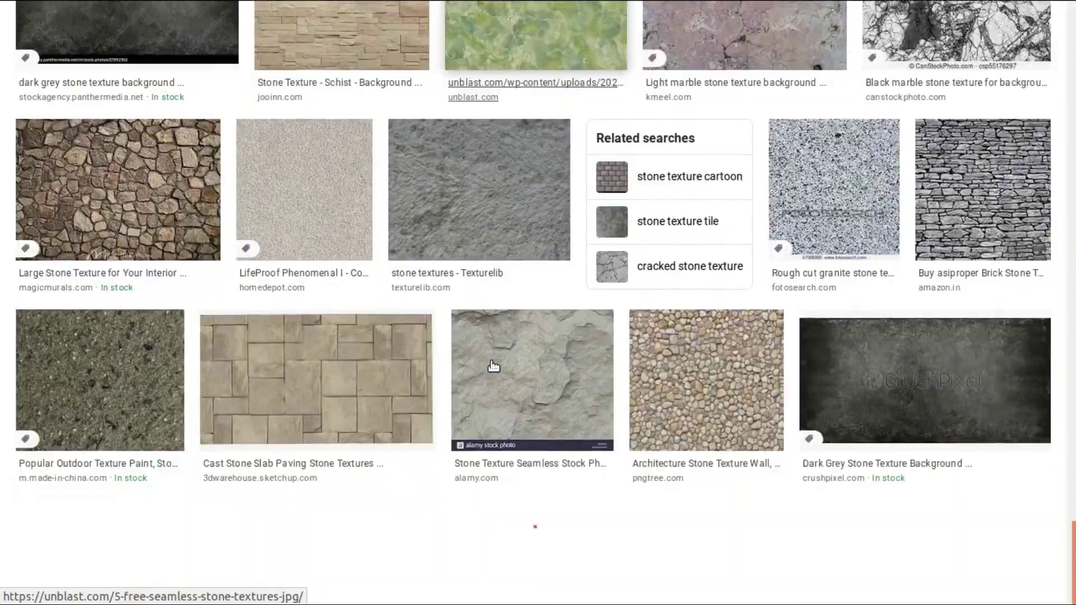
scroll(493, 366, down, 10)
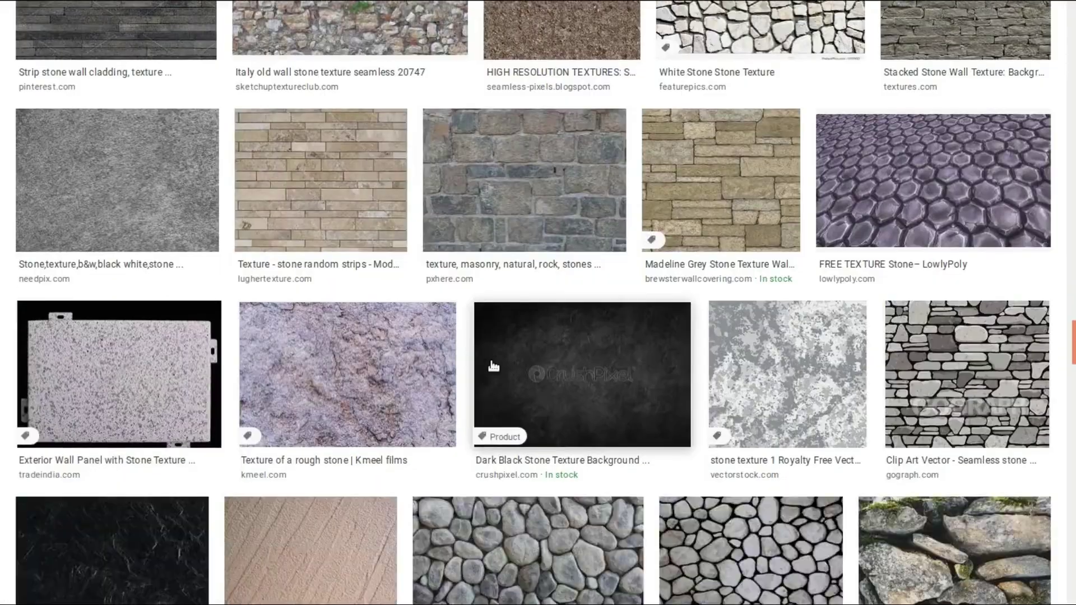
scroll(493, 366, down, 15)
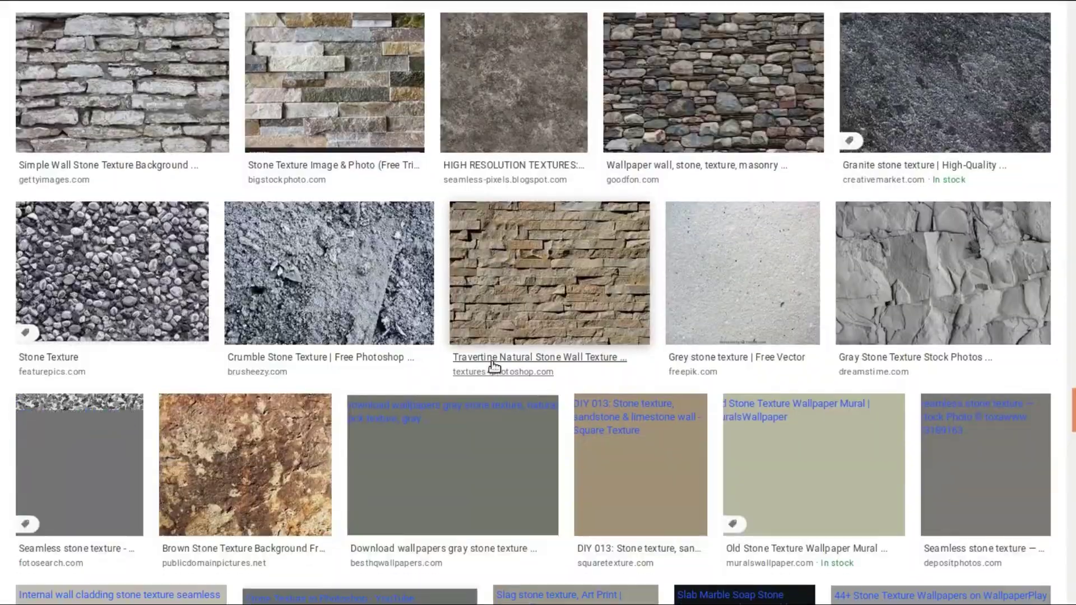
scroll(493, 365, down, 5)
scroll(494, 366, down, 4)
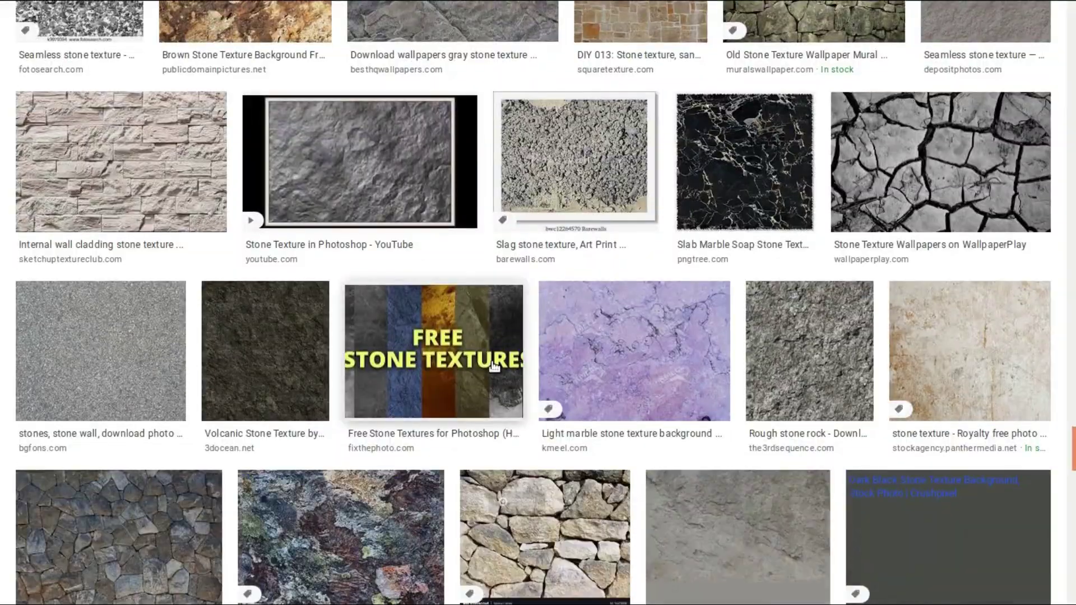
scroll(493, 365, down, 6)
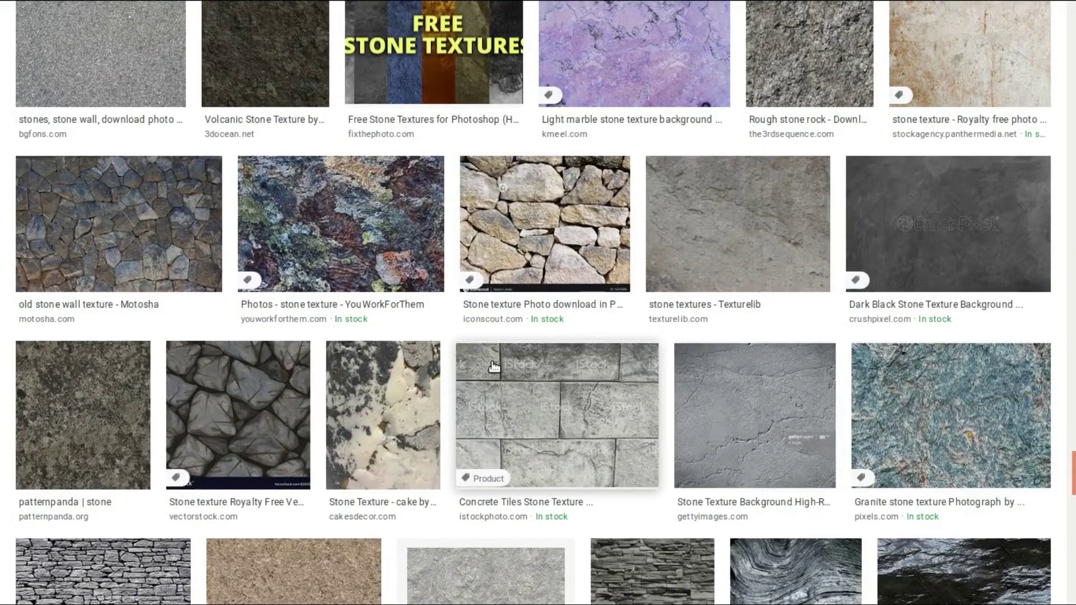
scroll(493, 366, down, 4)
scroll(494, 366, down, 8)
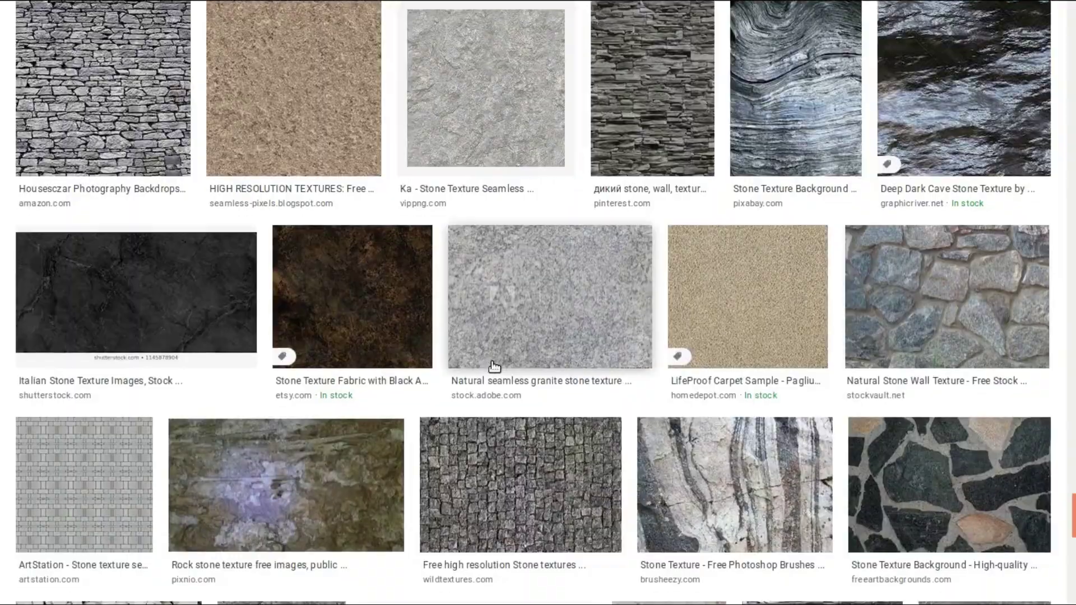
scroll(494, 365, up, 2)
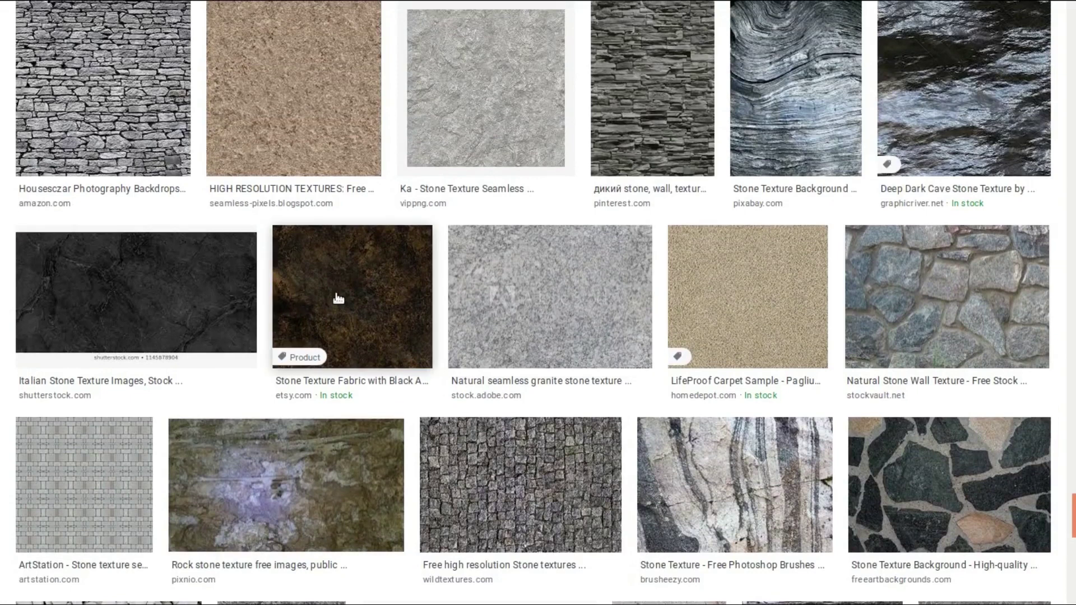
- Preview the brown Stone Texture Fabric image and briefly visit its source page
click(396, 311)
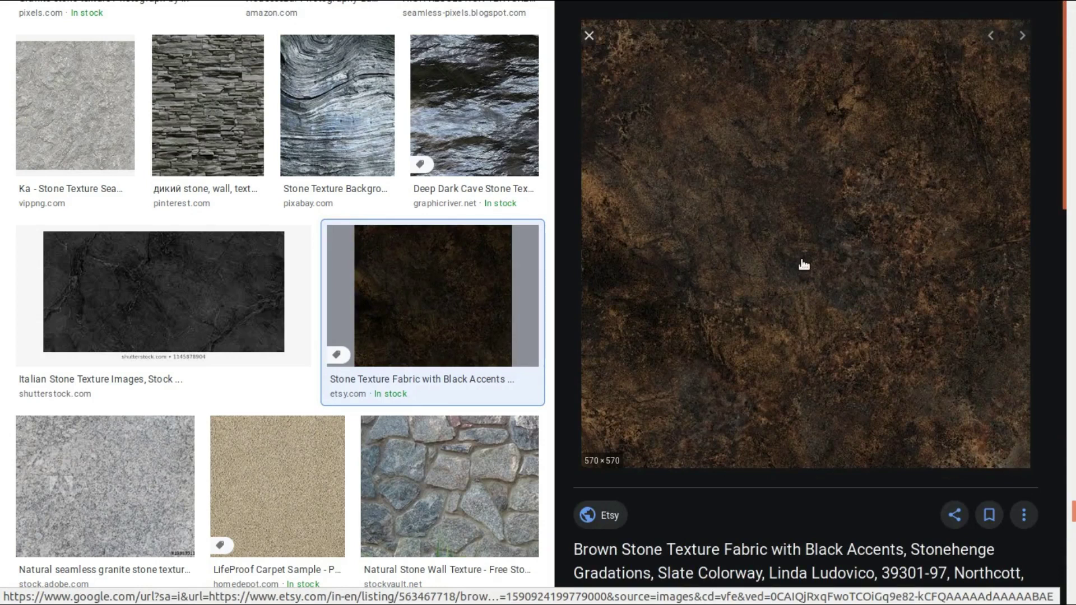
scroll(804, 281, down, 2)
click(781, 284)
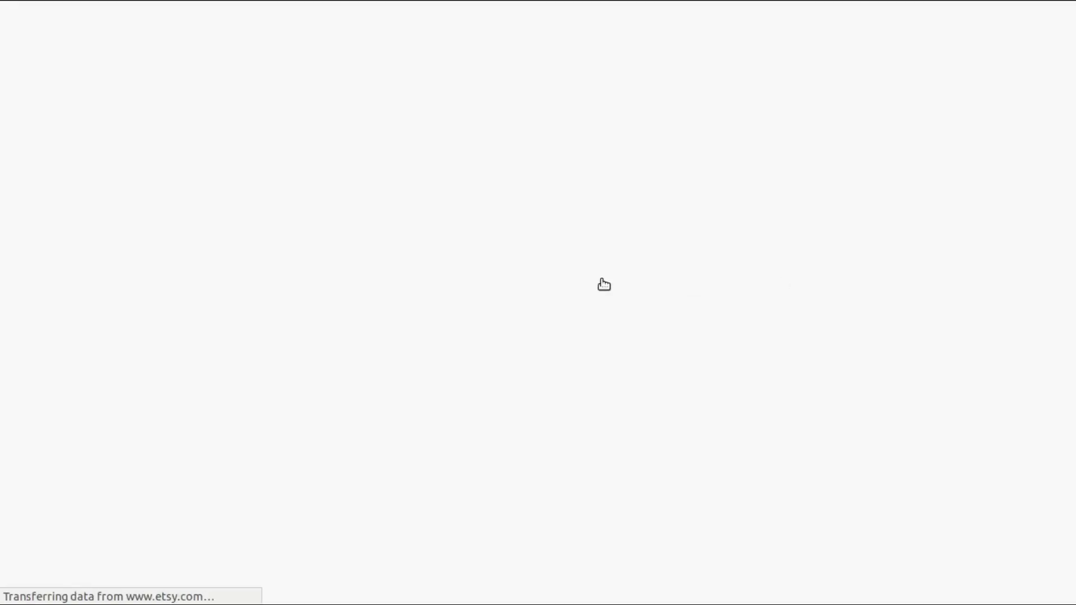
key(F11)
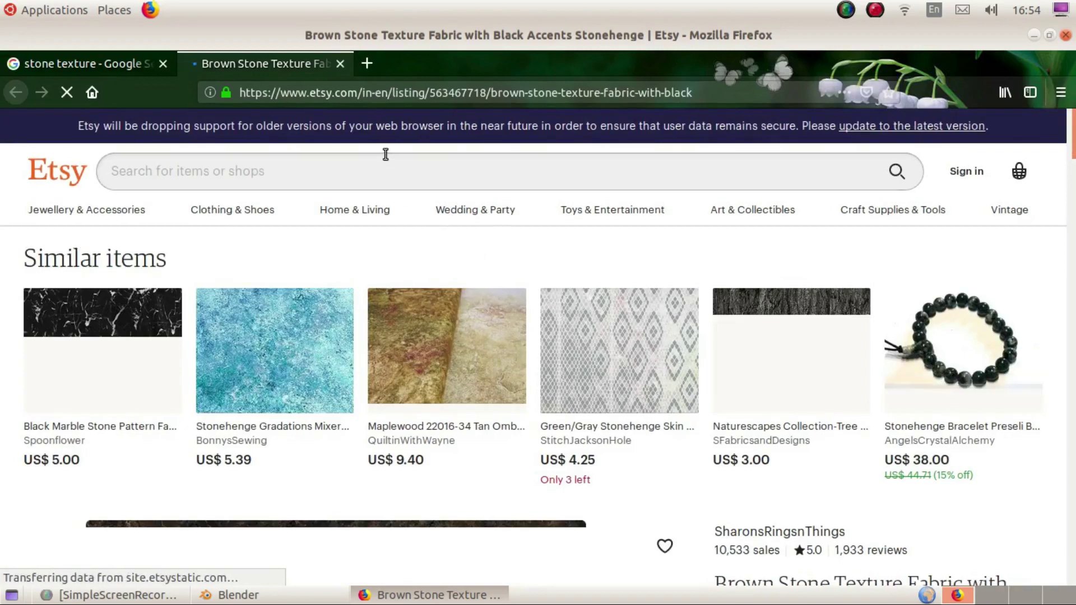
click(337, 63)
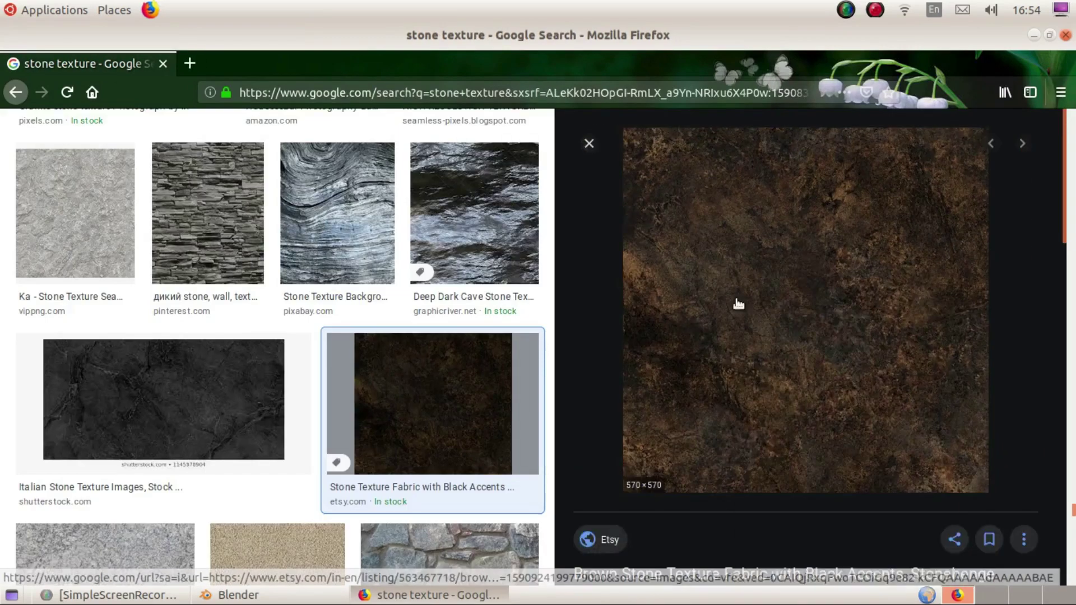
- Save the image as il_570xN.1022875562_clg7.jpg in MASTER PRO, then return to full-screen Blender
right_click(738, 301)
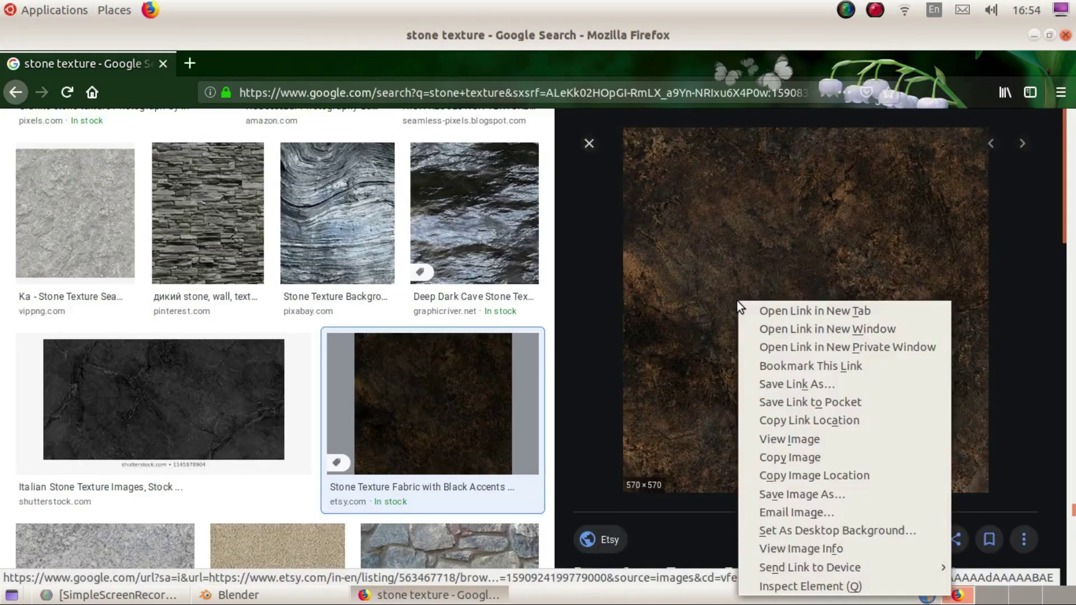
click(782, 496)
mouse_move(351, 31)
mouse_down()
mouse_move(335, 31)
mouse_move(332, 1)
mouse_move(333, 35)
mouse_up()
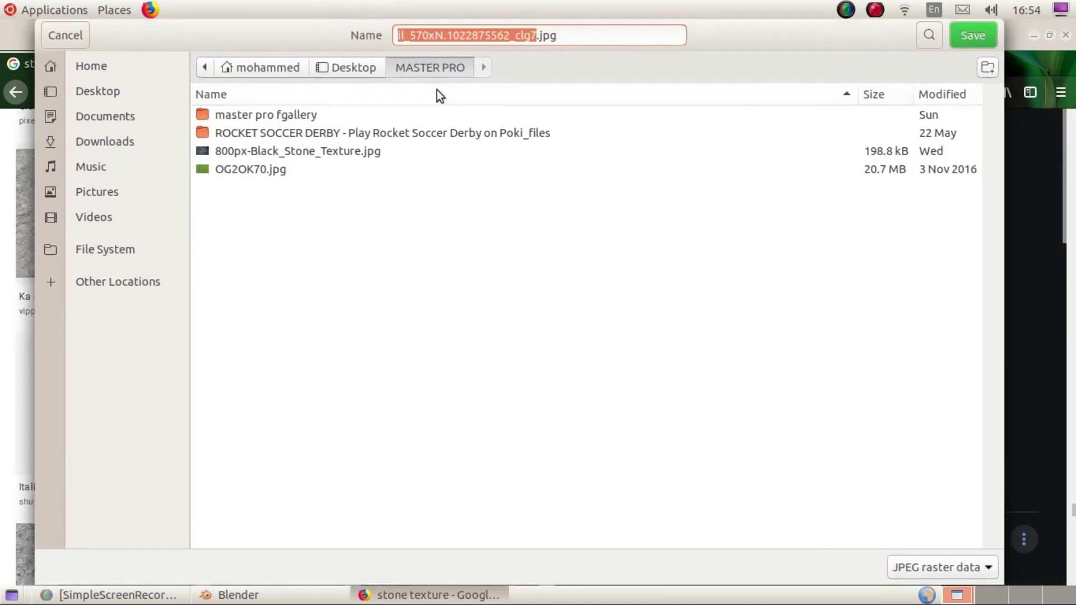
click(954, 40)
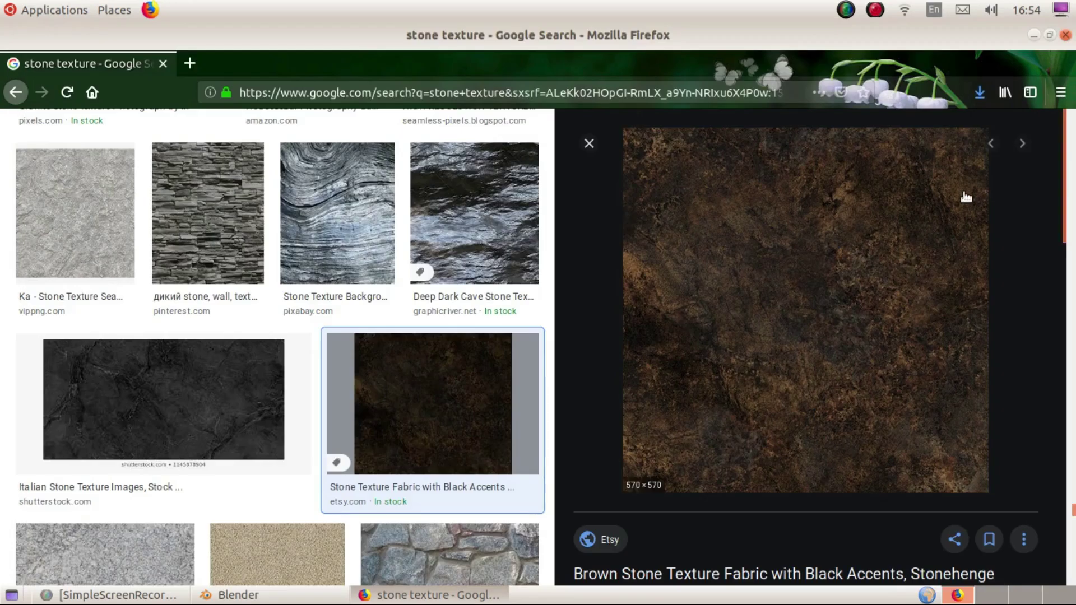
click(979, 93)
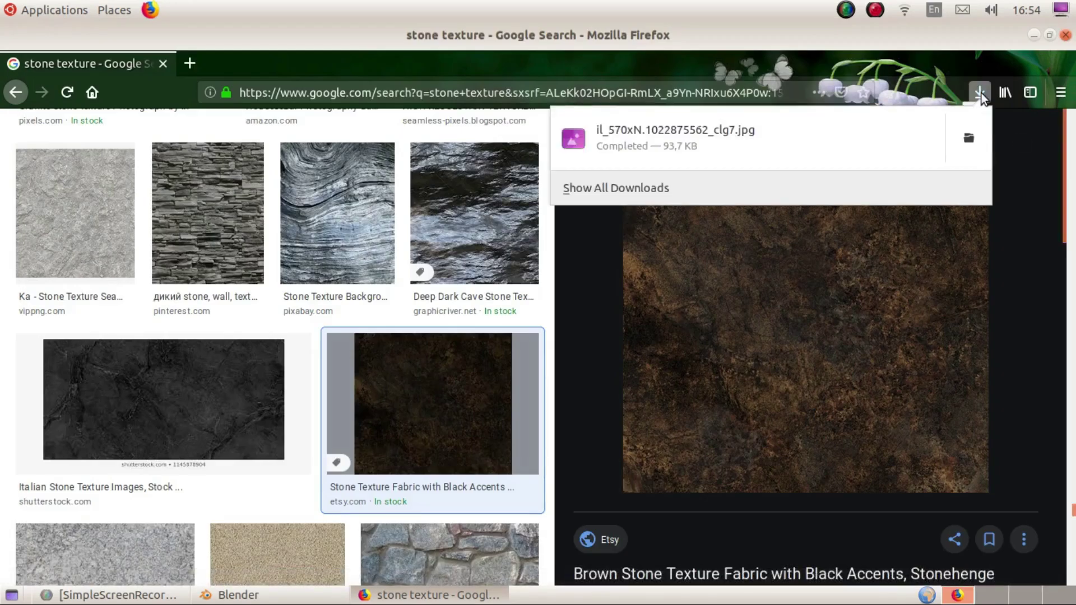
click(1041, 325)
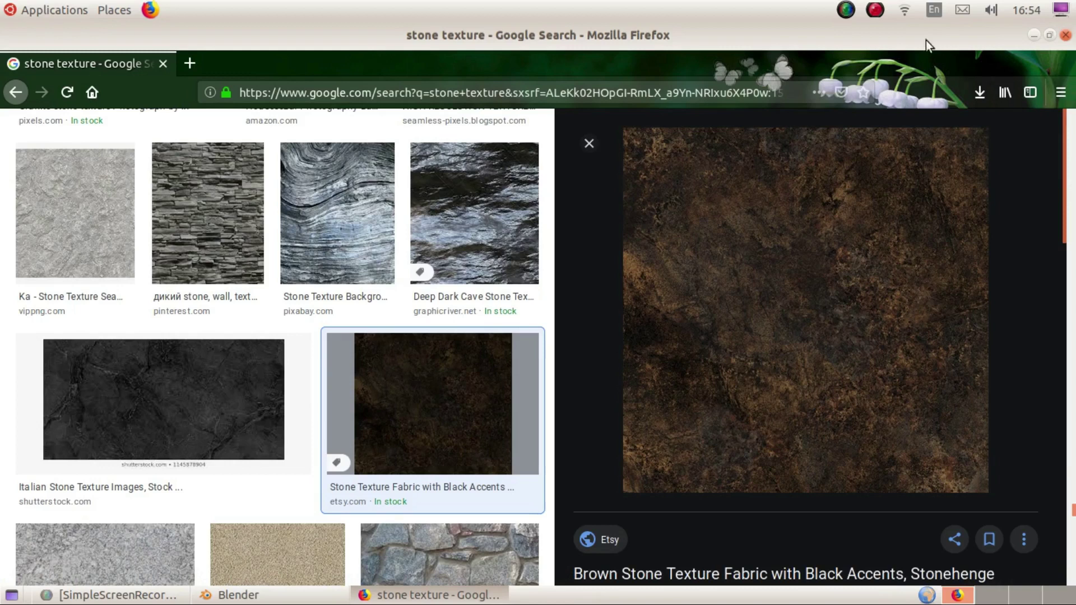
click(432, 595)
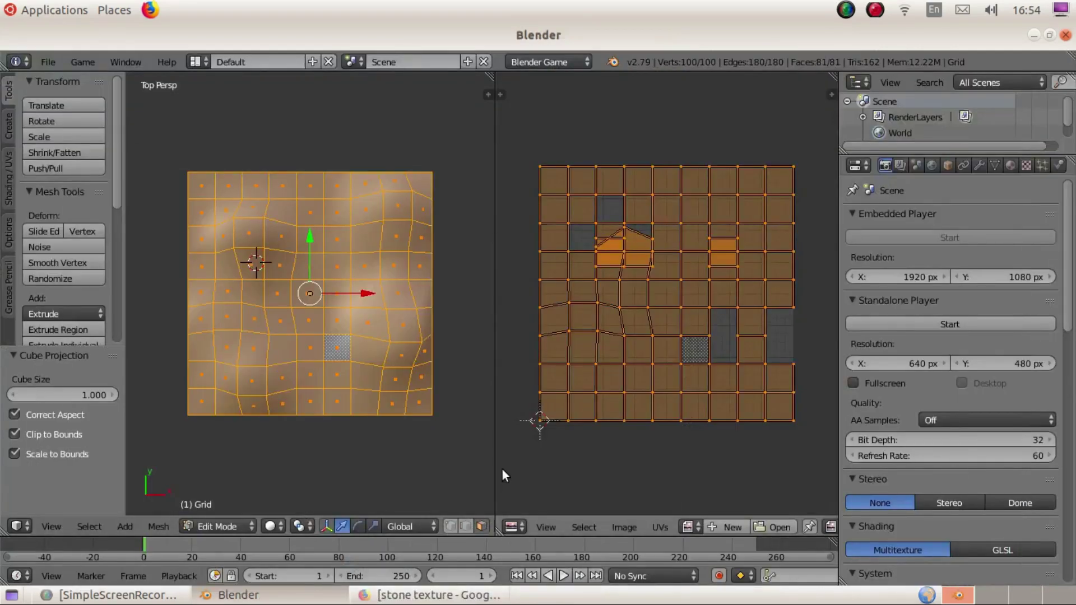
key(alt+F11)
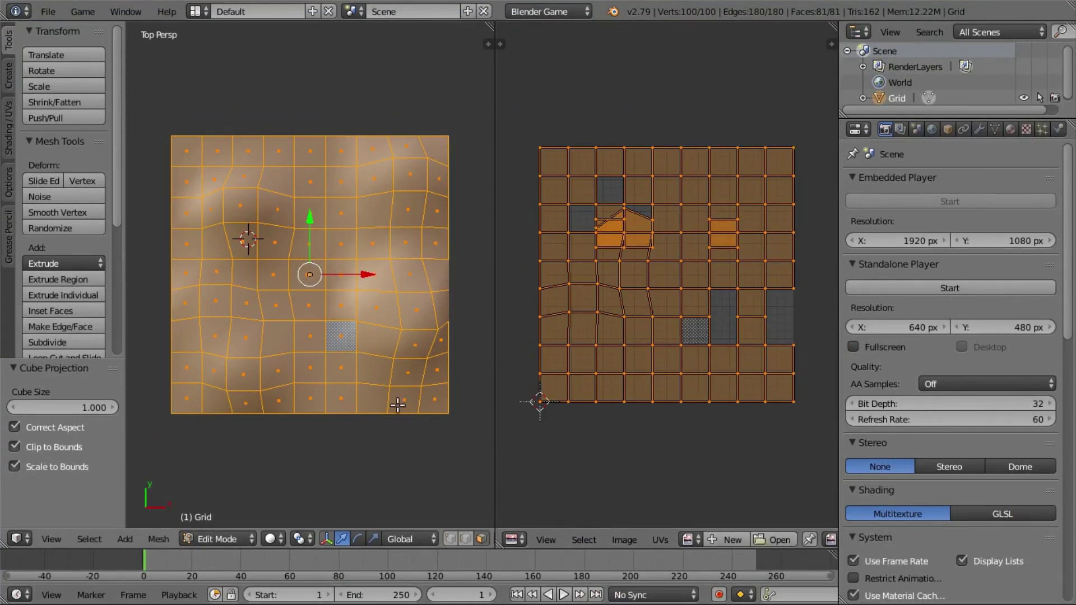
- Load Desktop/MASTER PRO/il_570xN.1022875562_clg7.jpg into the UV/Image Editor behind the UVs
click(763, 542)
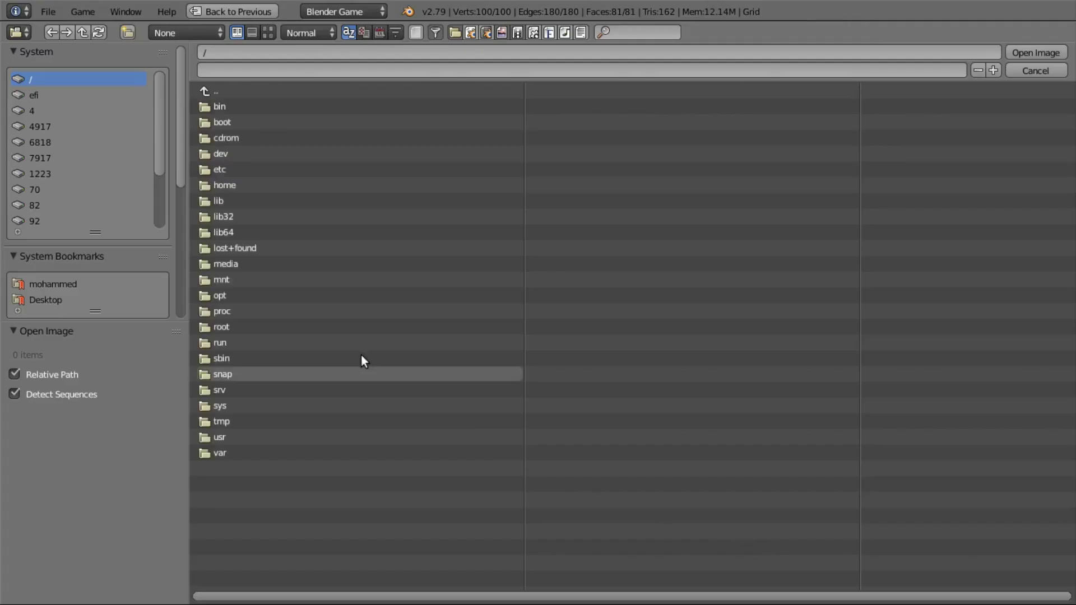
click(238, 185)
click(237, 108)
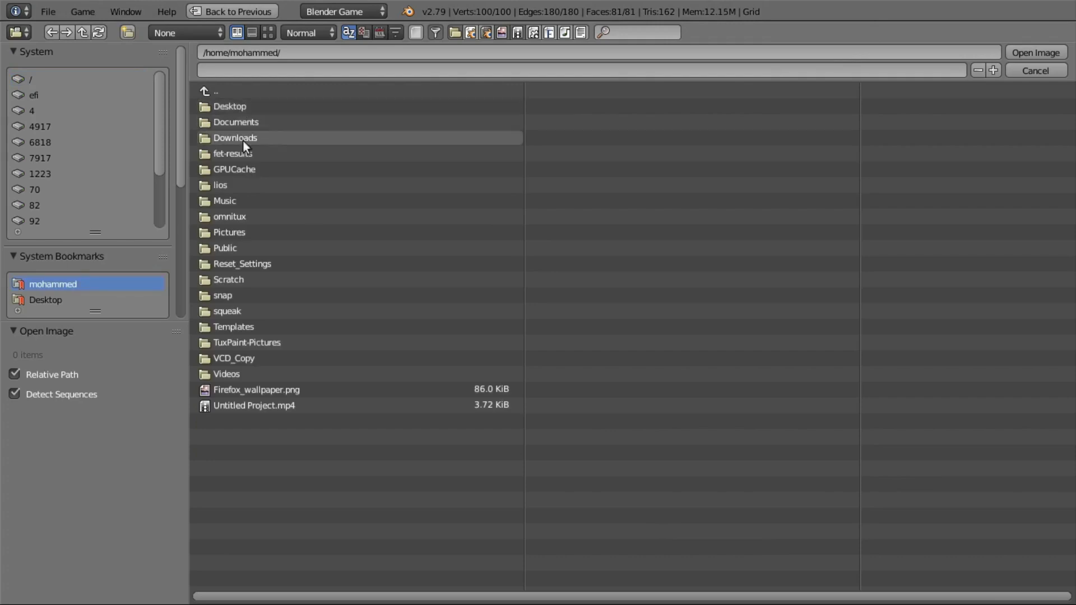
click(246, 106)
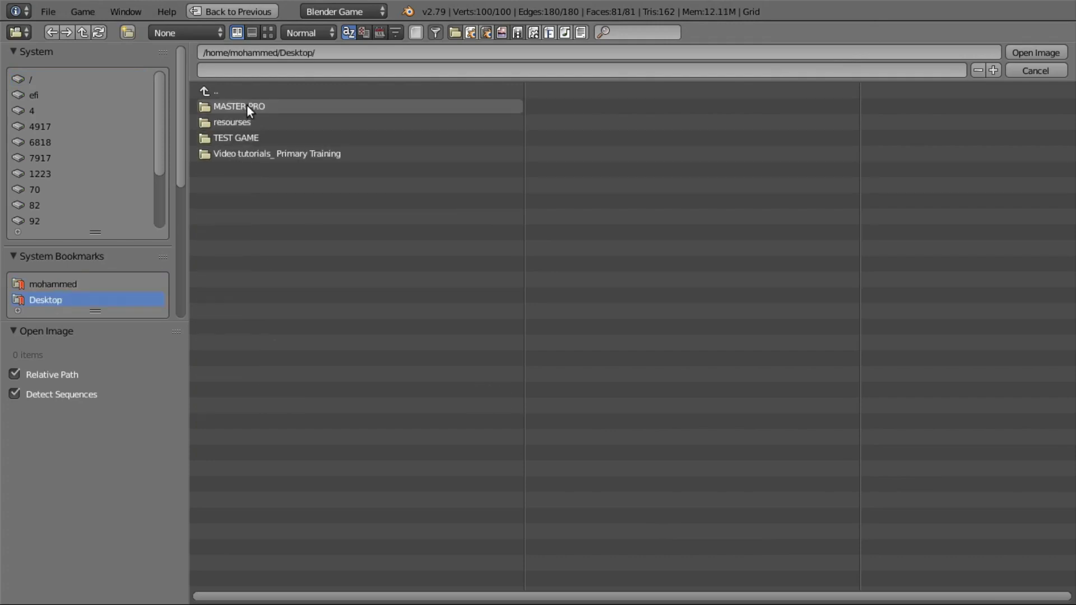
click(247, 106)
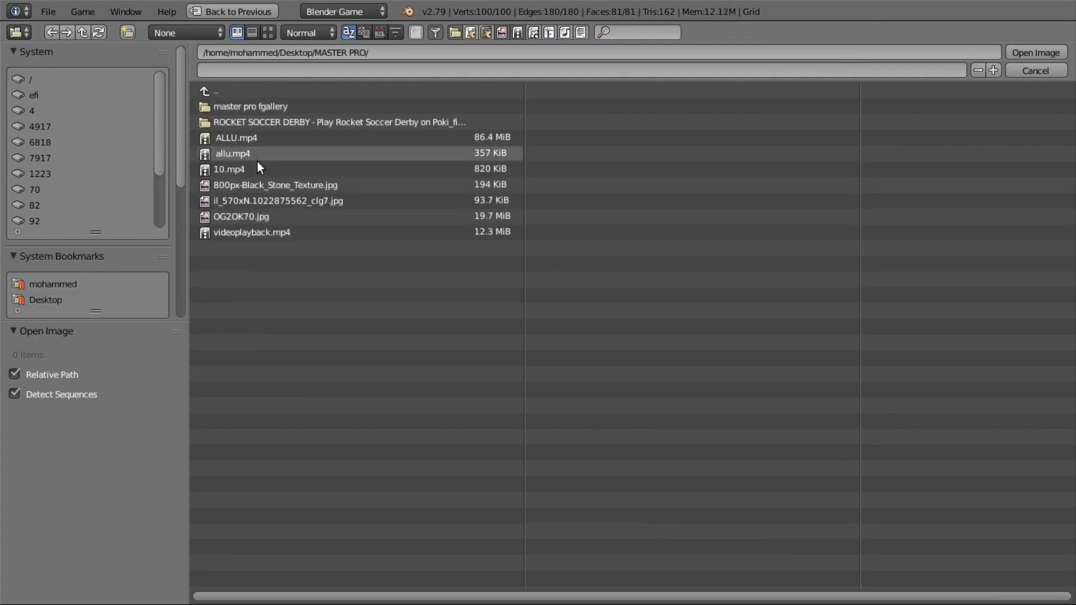
click(247, 199)
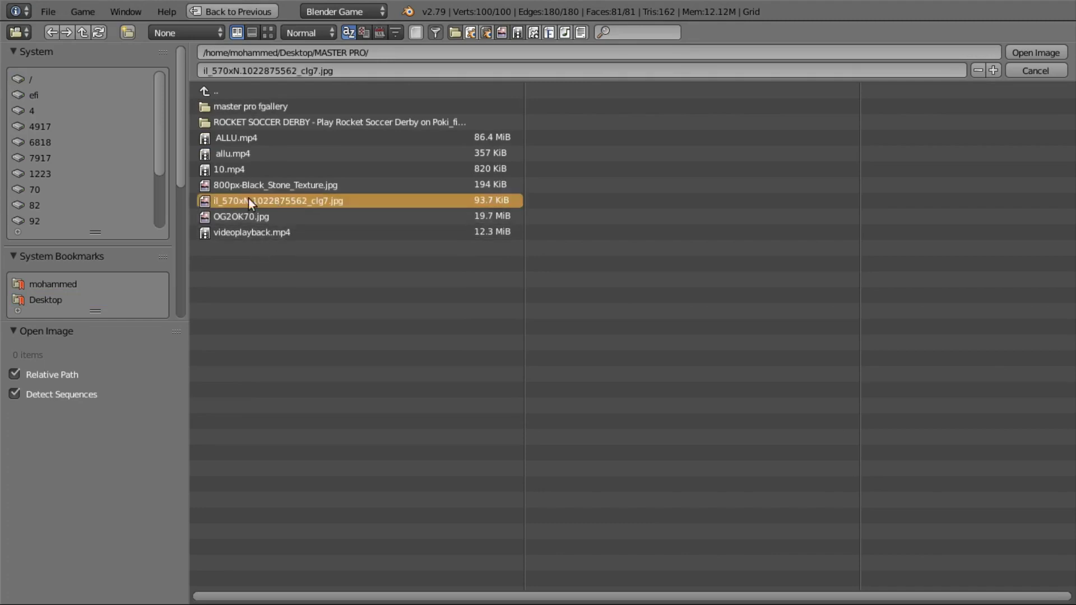
click(1046, 54)
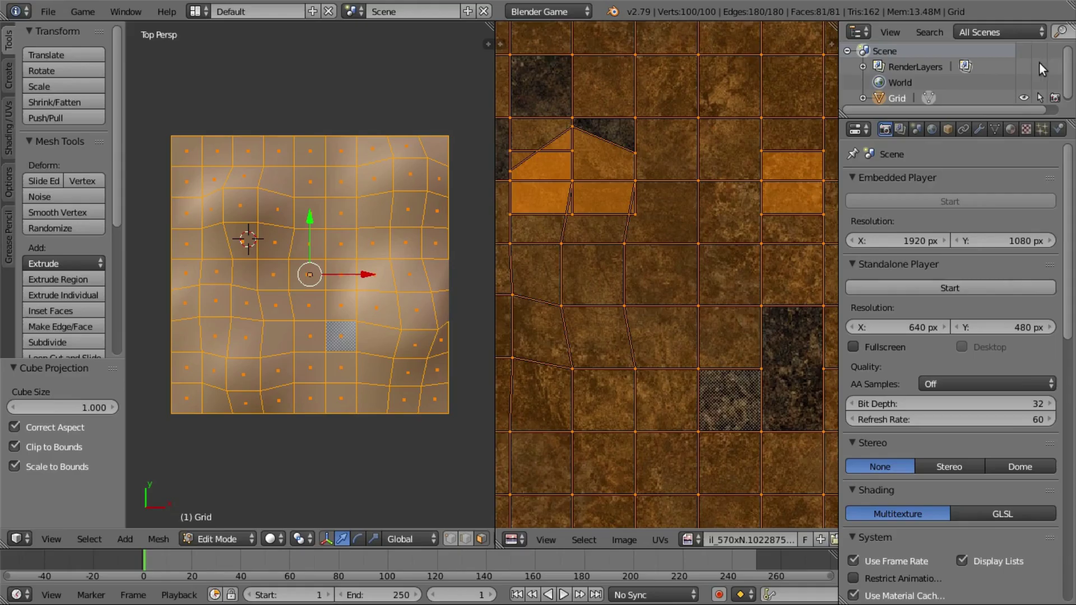
- Widen the 3D viewport by dragging the area divider to the right
scroll(749, 336, down, 3)
scroll(749, 336, up, 6)
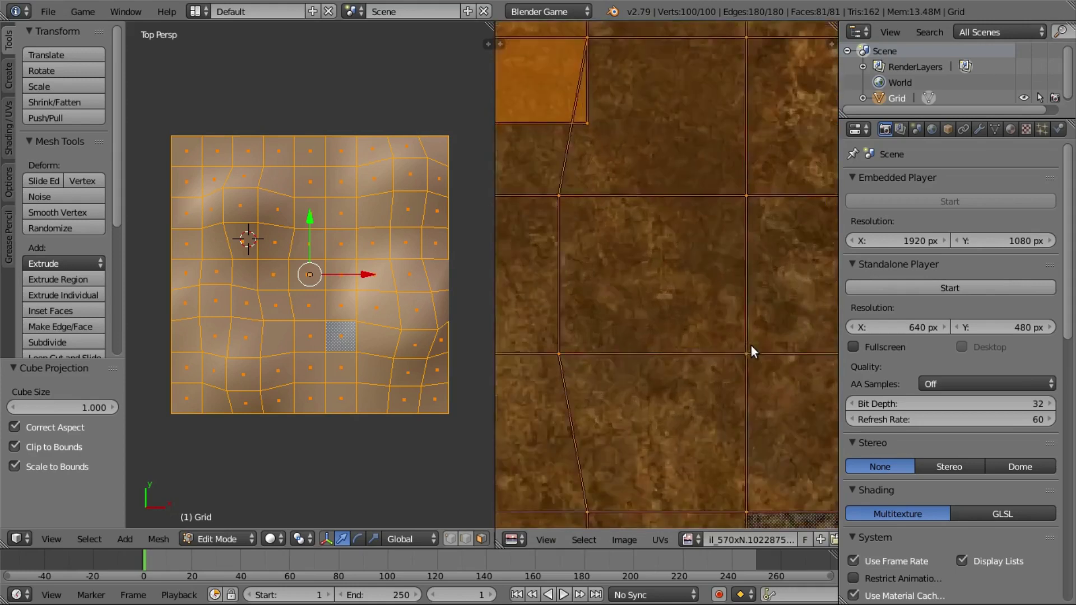
scroll(751, 345, down, 5)
scroll(751, 346, down, 1)
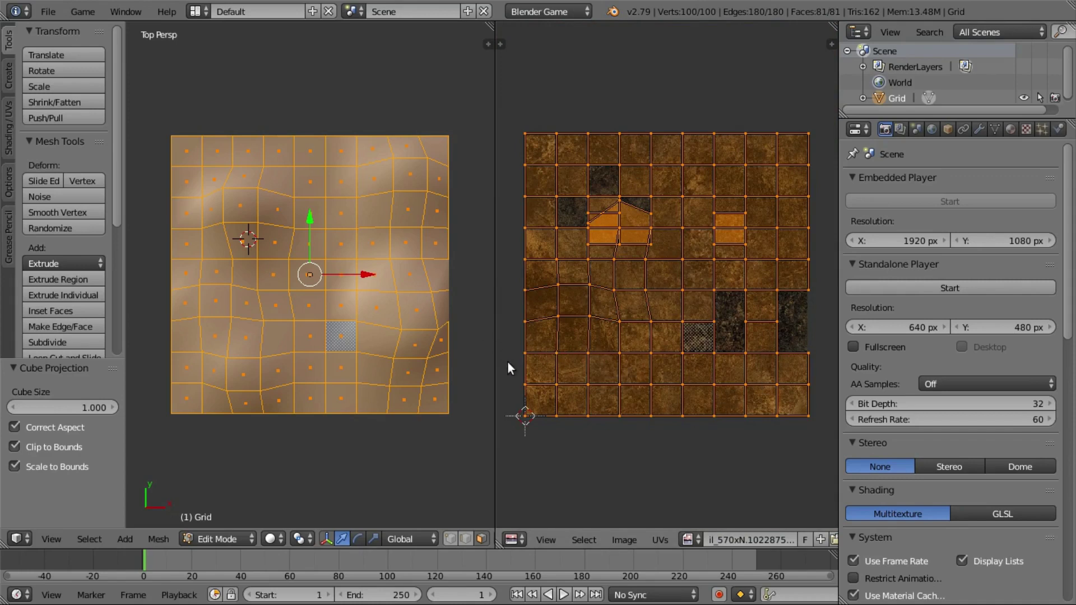
drag(493, 353, 813, 364)
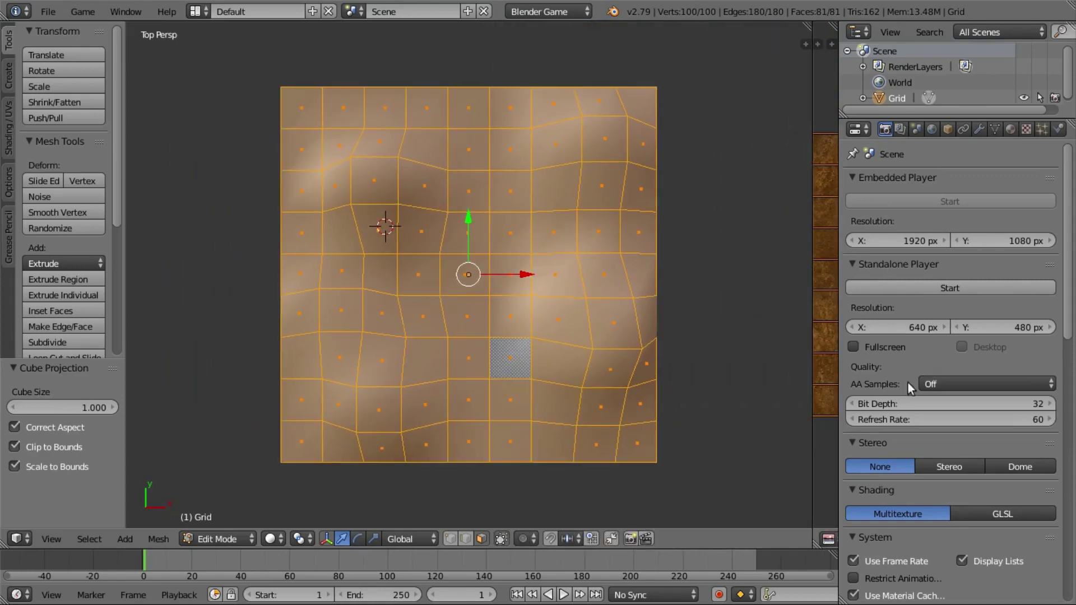
- Tilt the view to show the hills and return the terrain to Object Mode
key(KP_2)
key(KP_2)
key(KP_2)
key(KP_2)
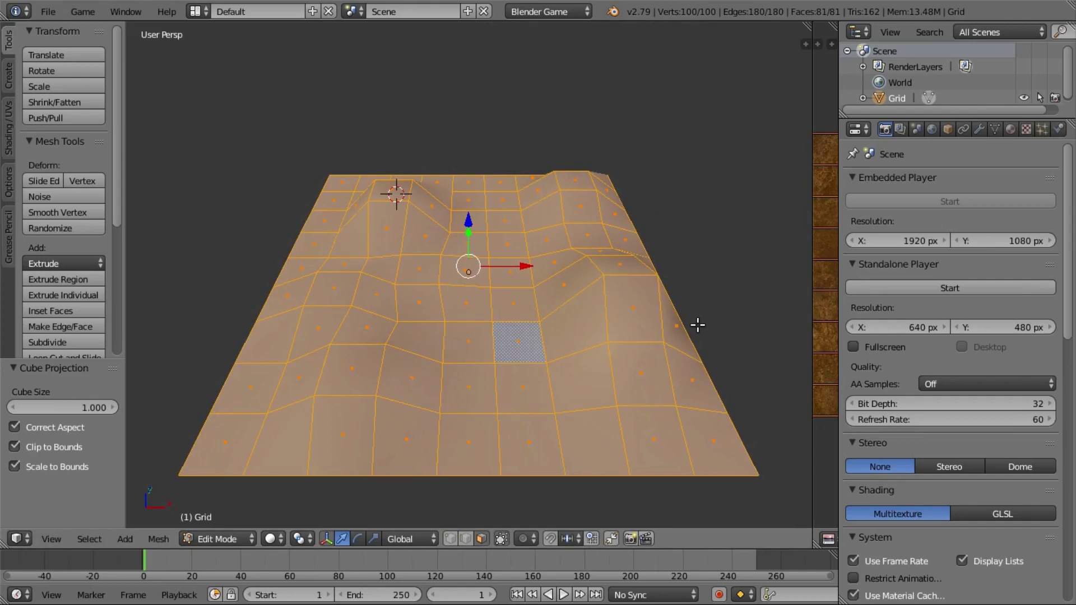
key(KP_8)
click(217, 539)
click(217, 517)
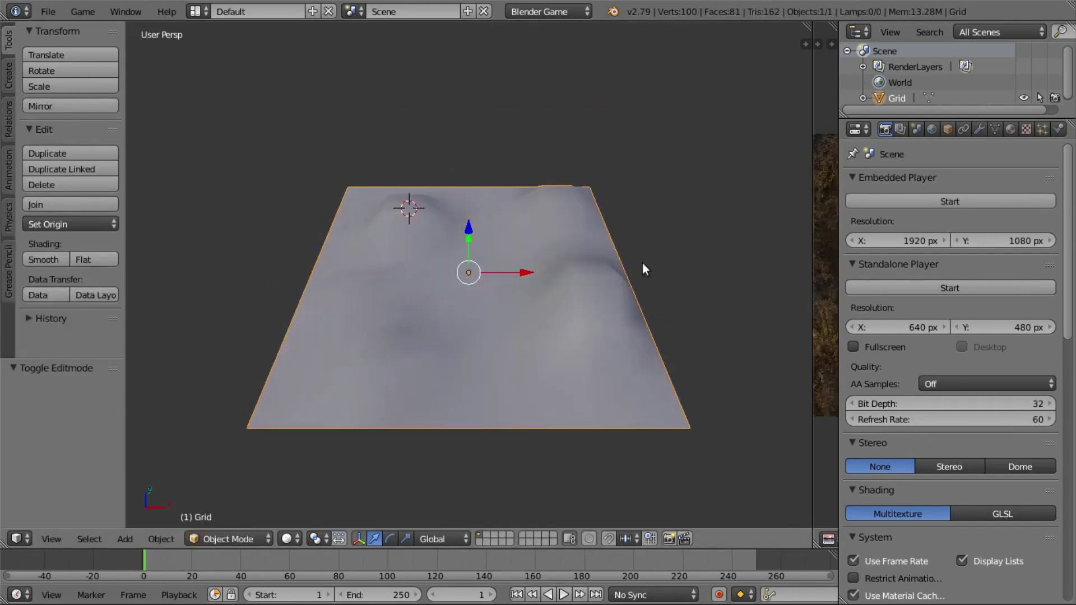
scroll(550, 274, up, 4)
scroll(550, 274, down, 2)
- Add a new material to the terrain grid
click(1011, 130)
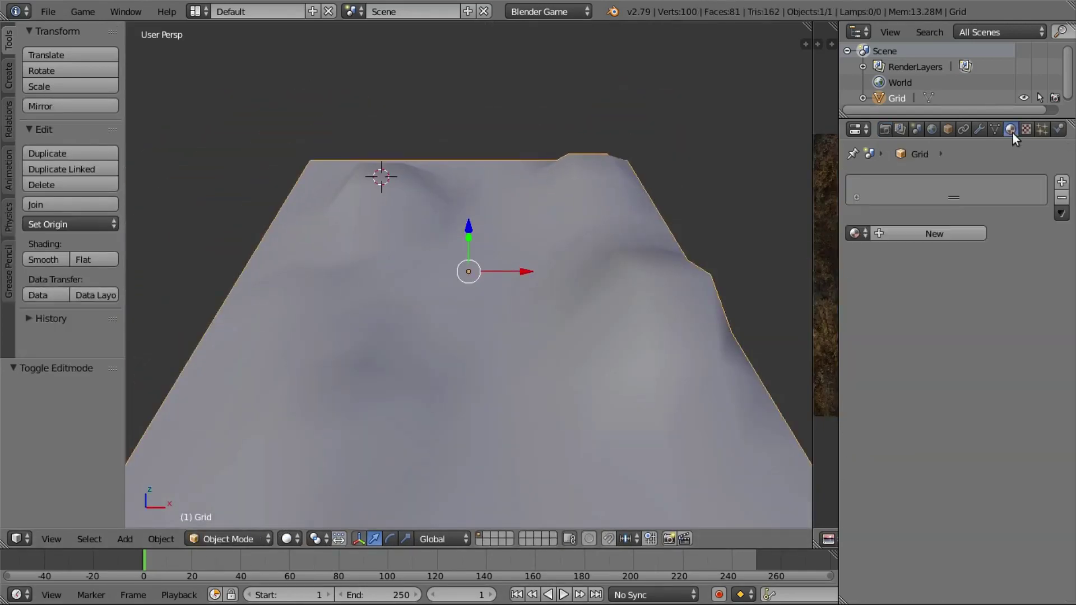
click(957, 227)
scroll(619, 278, down, 3)
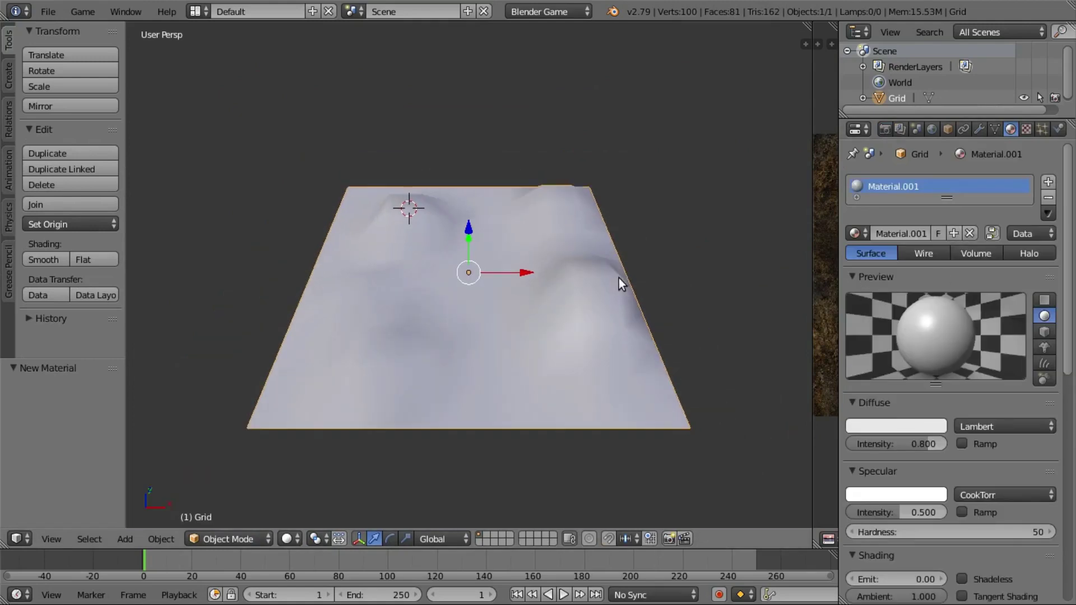
scroll(616, 283, up, 1)
scroll(616, 287, up, 2)
scroll(623, 311, down, 1)
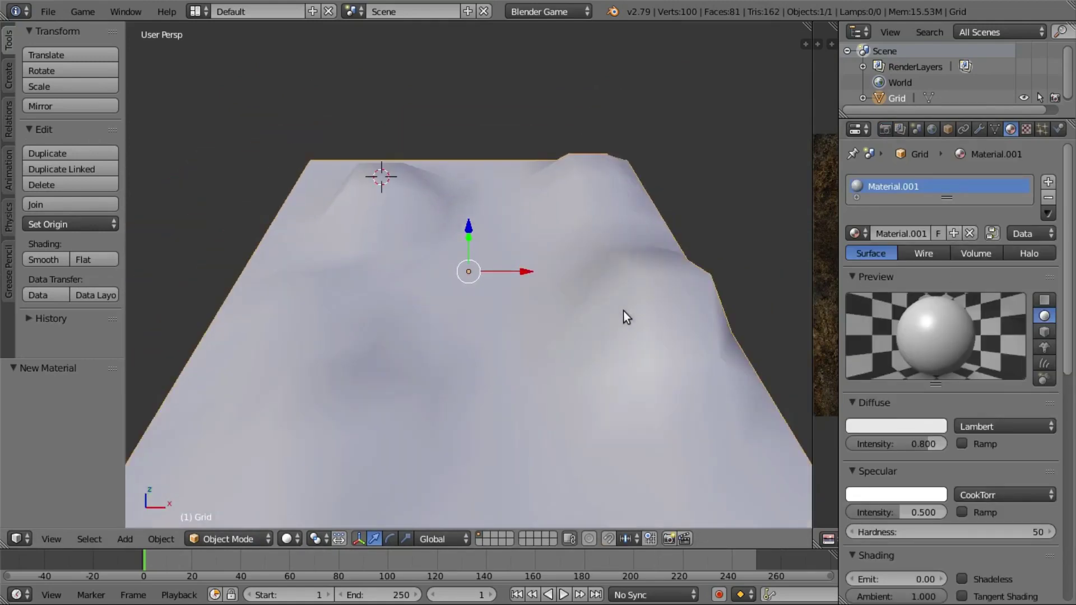
scroll(499, 331, down, 1)
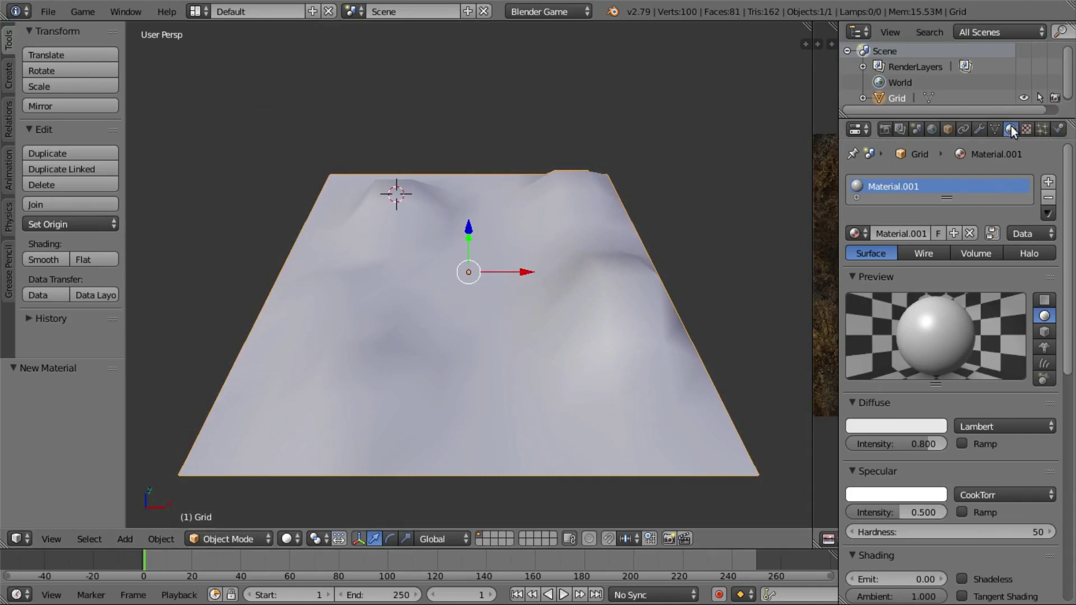
- Rename the material to 'game' and show its texture settings
click(913, 234)
key(BackSpace)
key(Return)
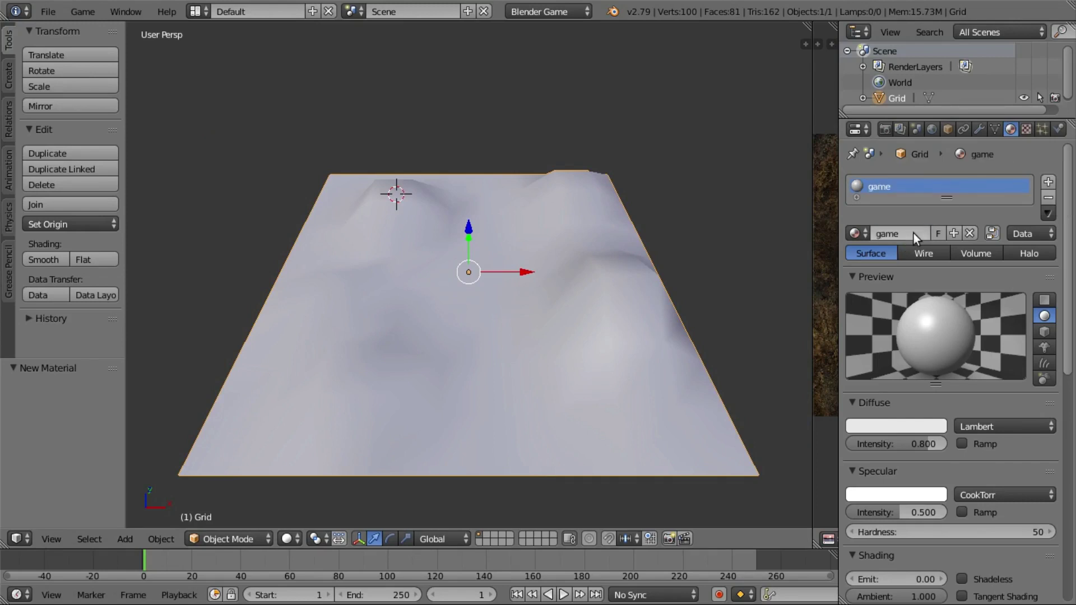
click(1026, 129)
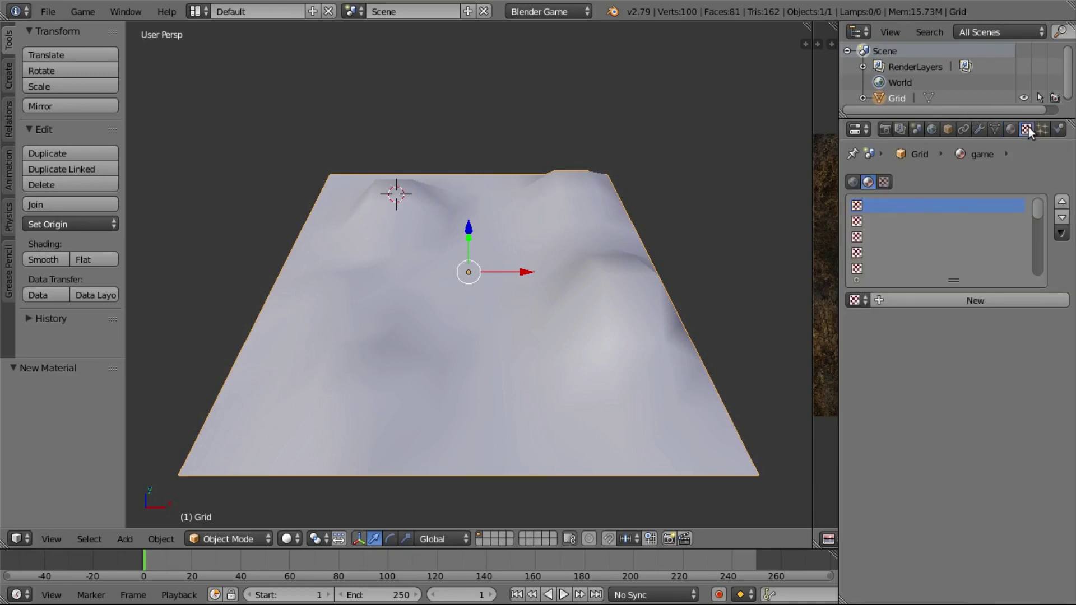
- Add a new texture to the game material and name it 'game texture'
click(879, 304)
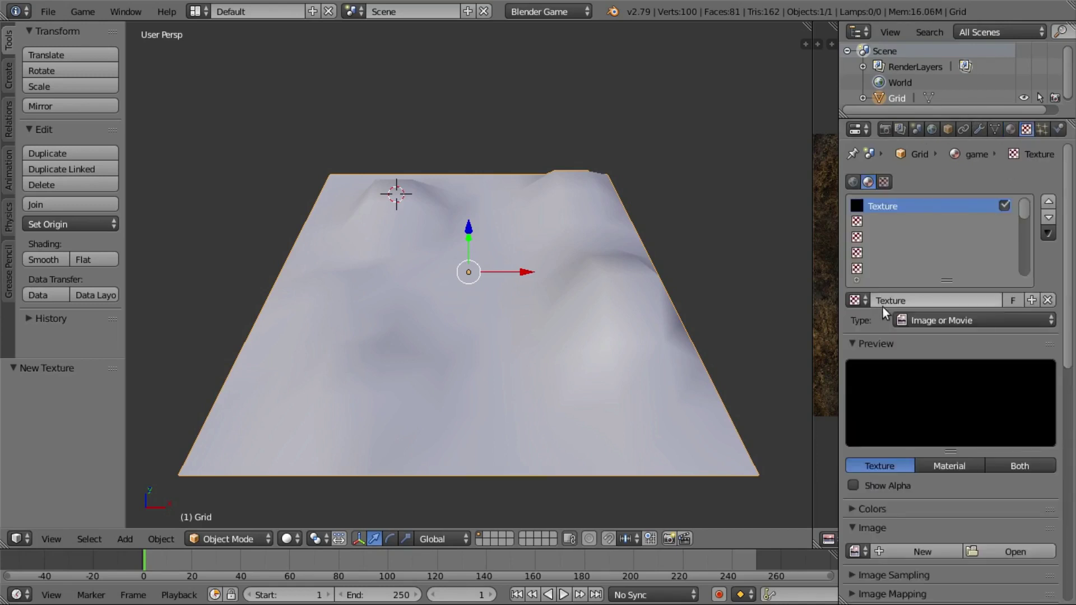
scroll(913, 352, down, 2)
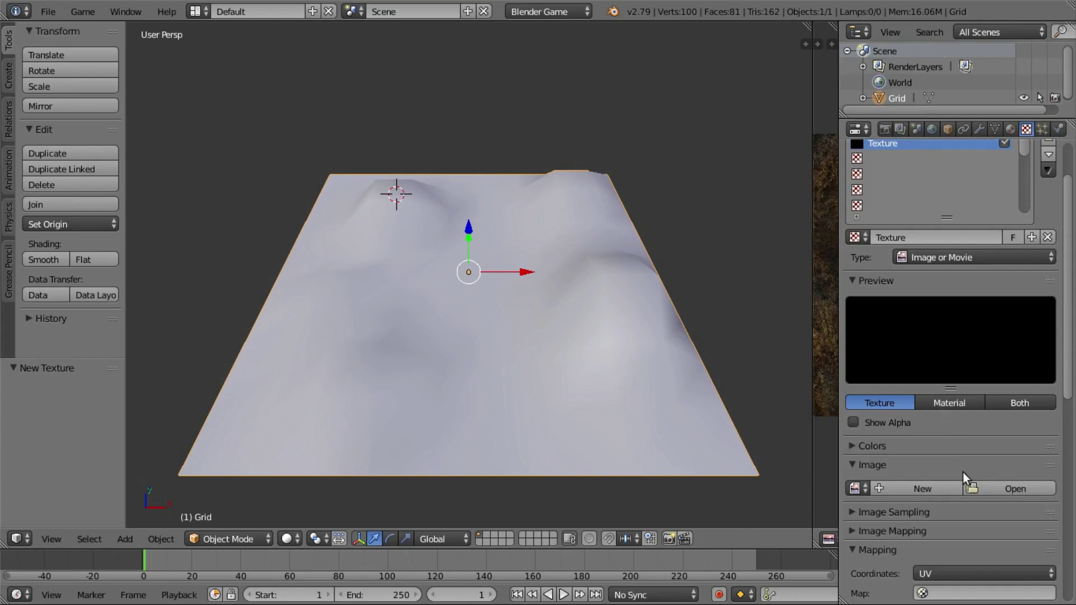
scroll(960, 453, up, 2)
scroll(963, 457, down, 3)
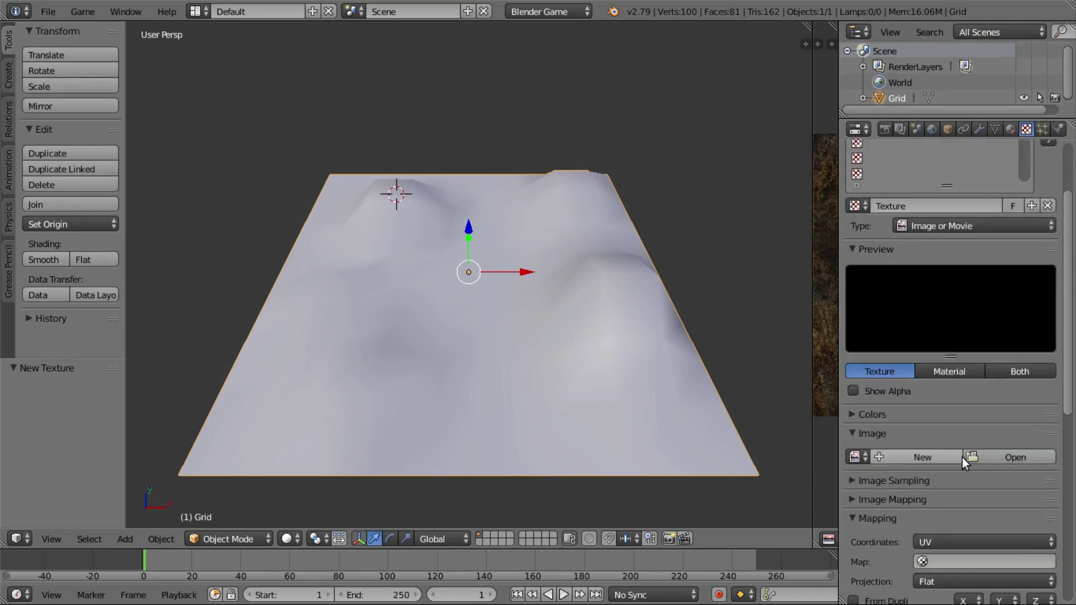
click(955, 208)
key(BackSpace)
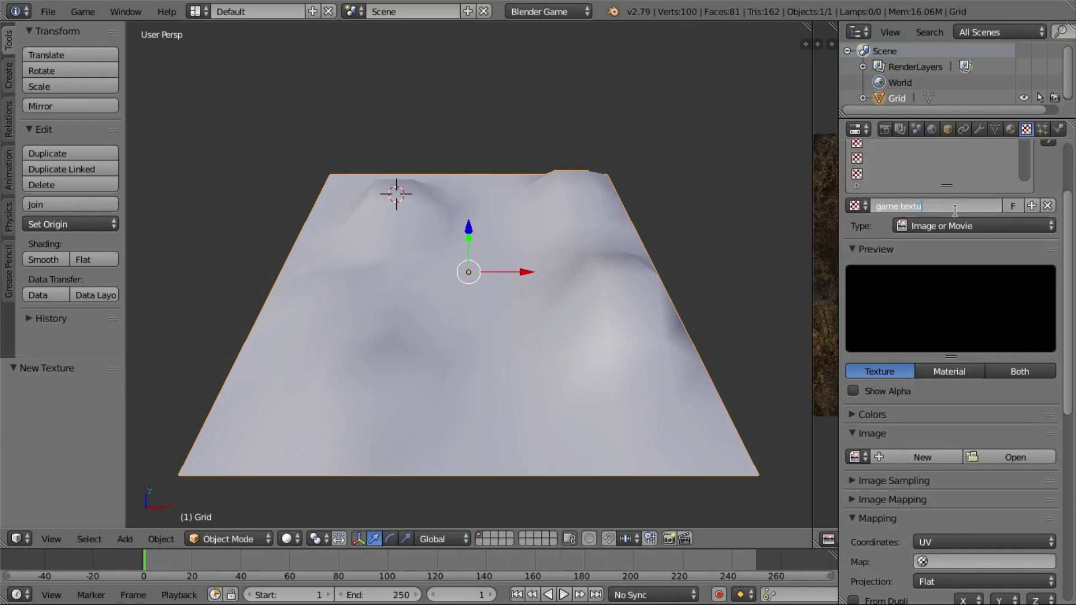
text(game texture)
key(Return)
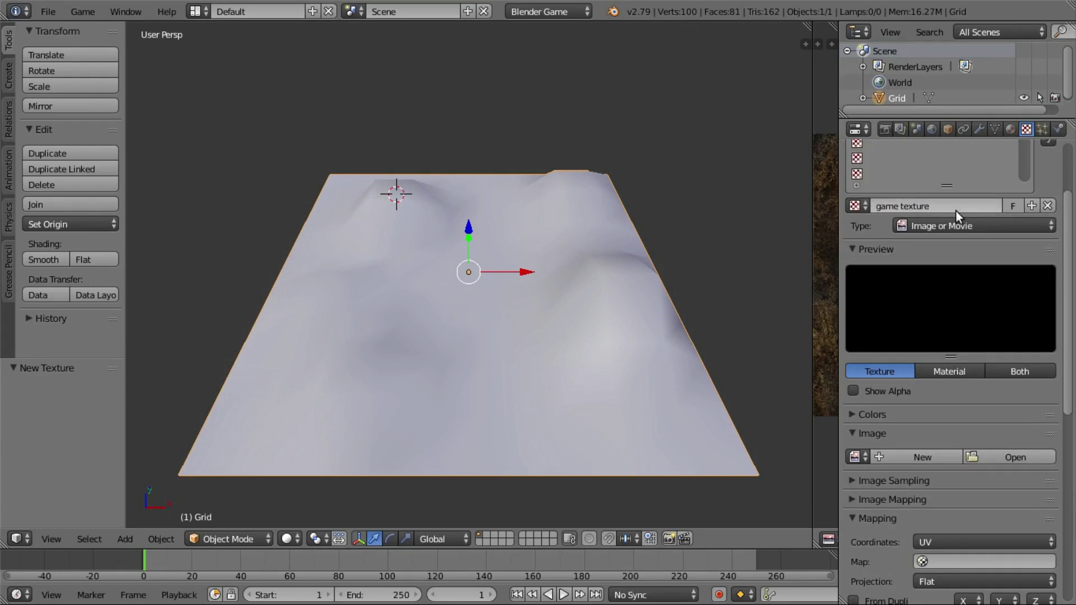
- Load il_570xN.1022875562_clg7.jpg from the MASTER PRO folder as the texture image
click(982, 462)
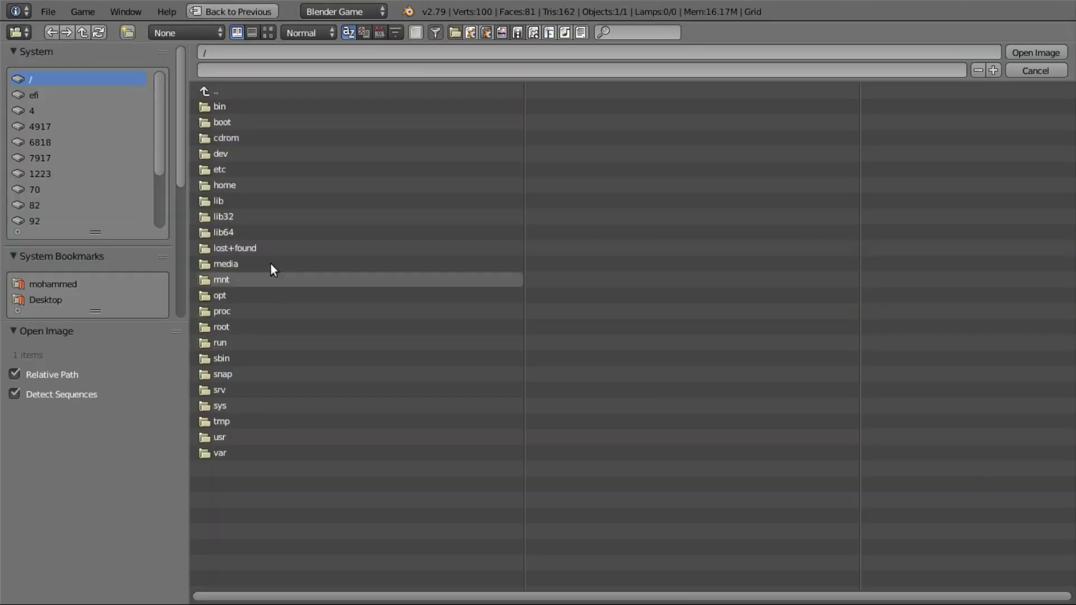
click(230, 185)
click(231, 108)
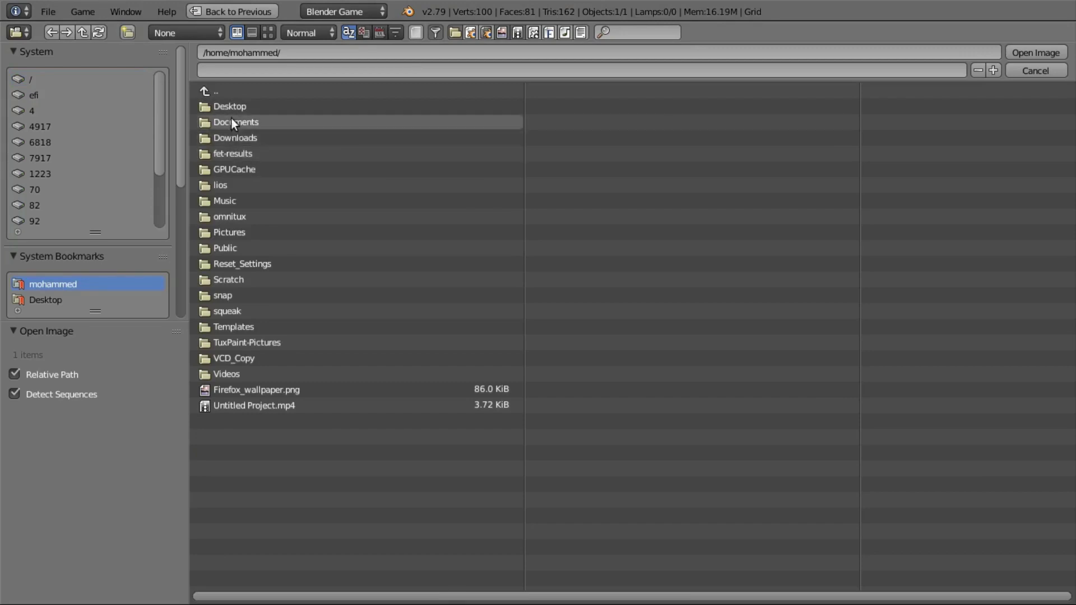
click(229, 109)
click(259, 138)
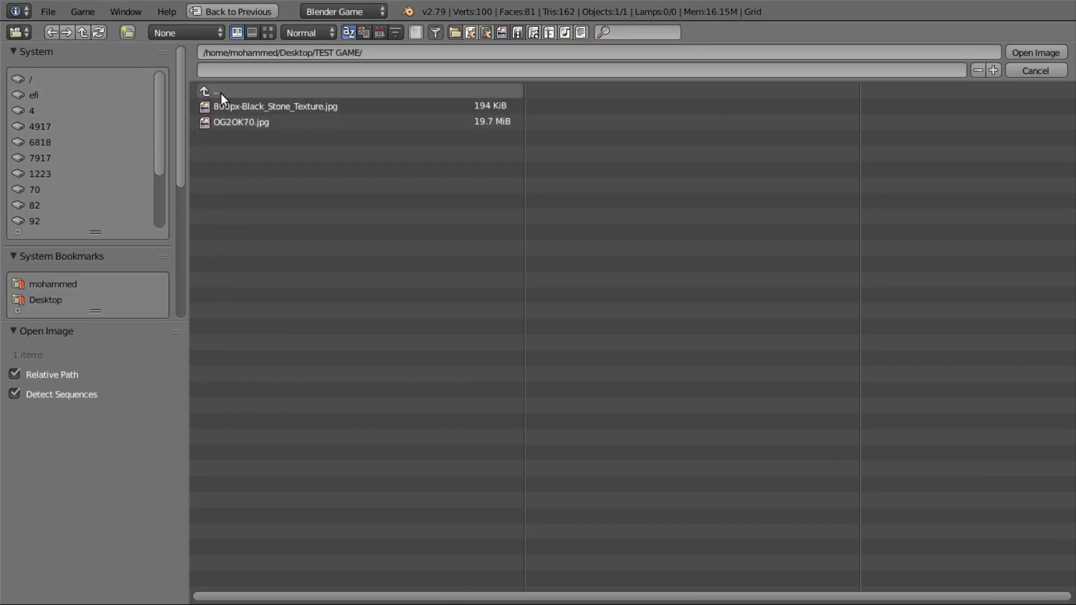
click(219, 93)
click(224, 105)
click(278, 201)
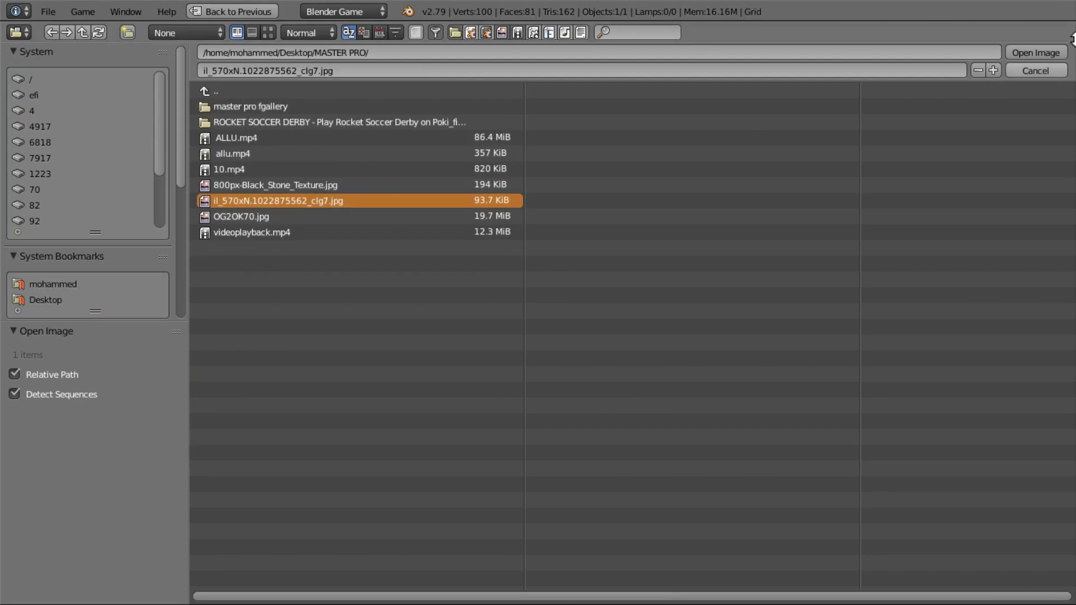
click(1035, 56)
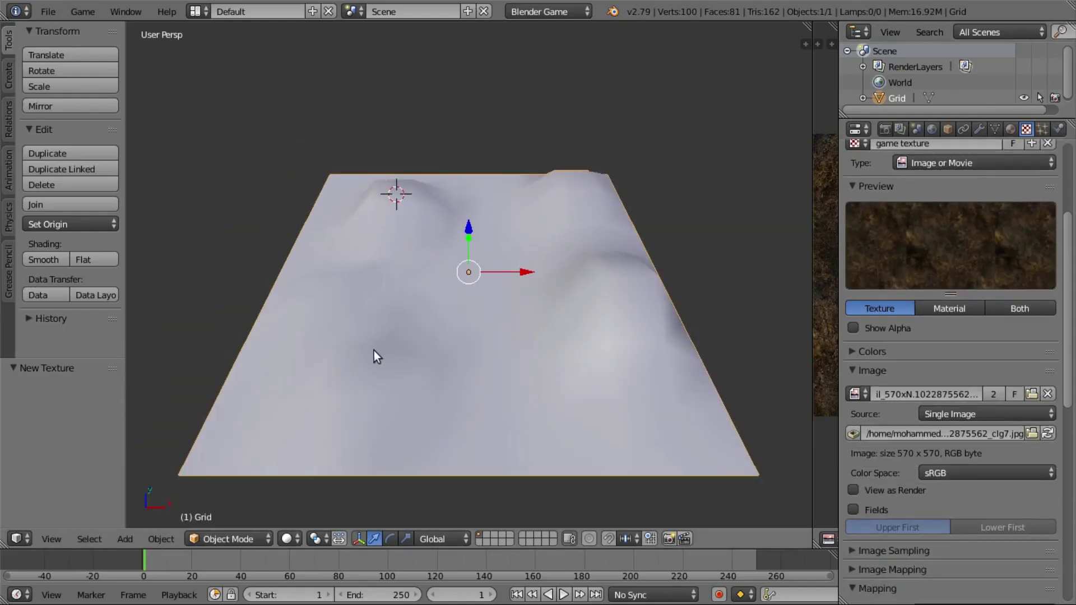
- Set the viewport shading to Texture so the terrain shows the brown stone image
click(298, 540)
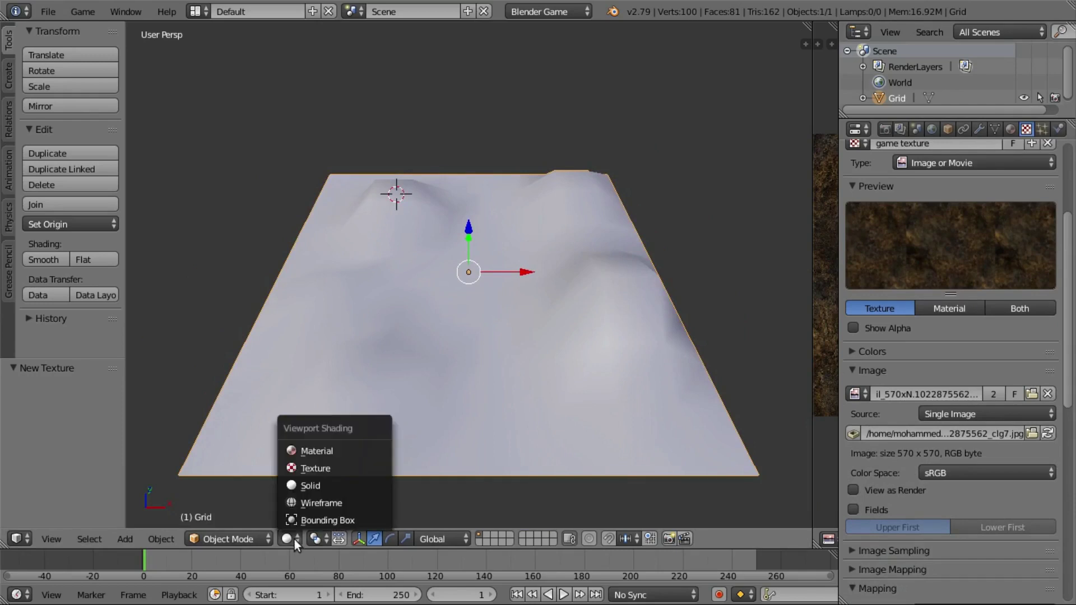
click(301, 485)
click(291, 537)
click(290, 539)
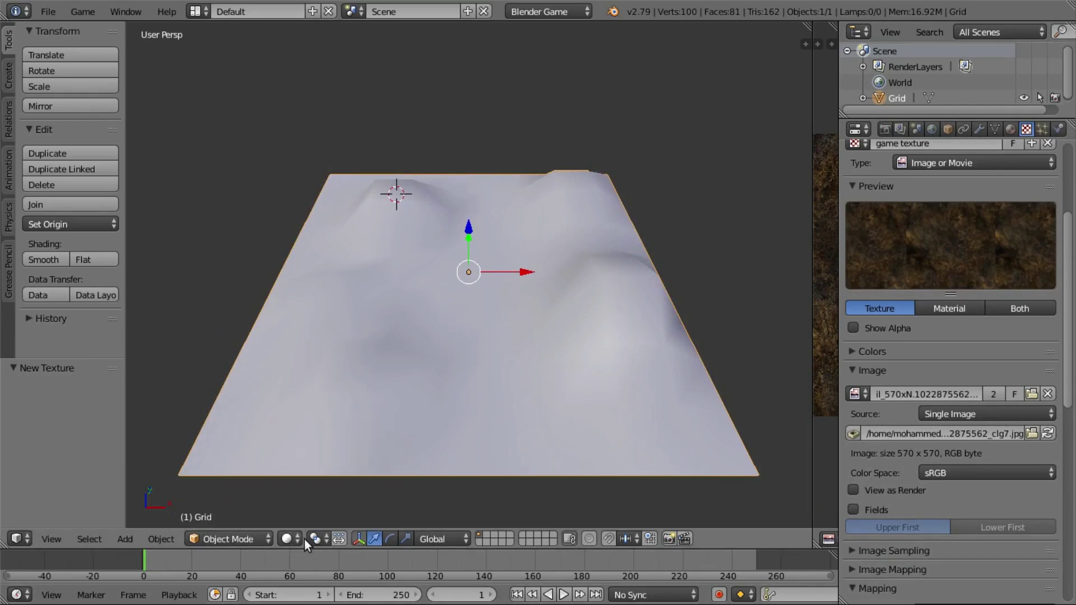
click(298, 540)
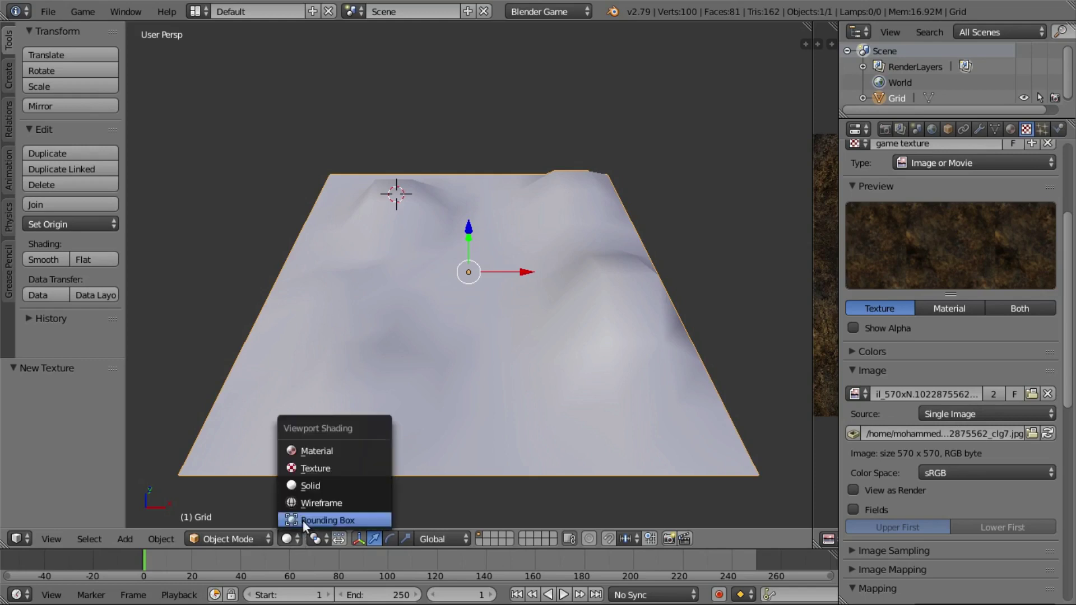
click(317, 468)
scroll(523, 349, up, 4)
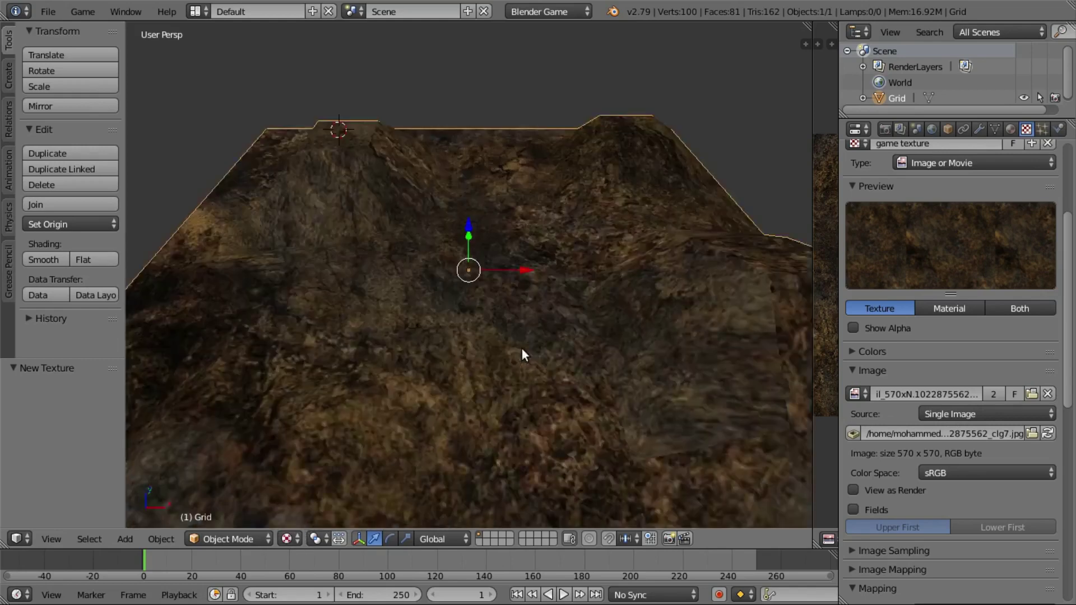
scroll(524, 345, down, 2)
scroll(526, 349, down, 3)
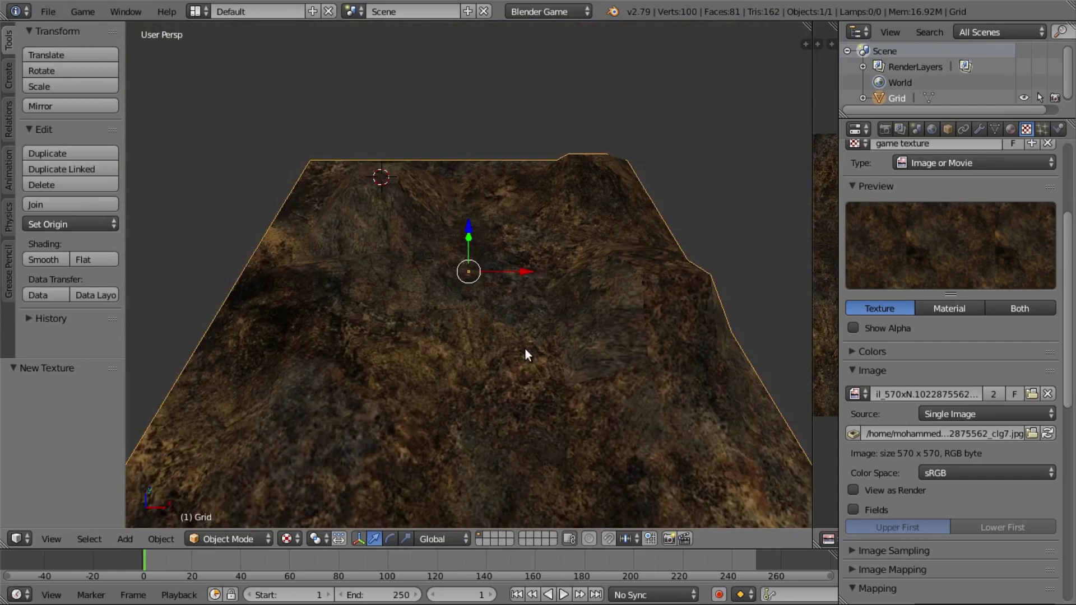
- Orbit over the hills with numpad 8 and 2, switch to Edit Mode, and select a face
key(KP_8)
key(KP_8)
key(KP_8)
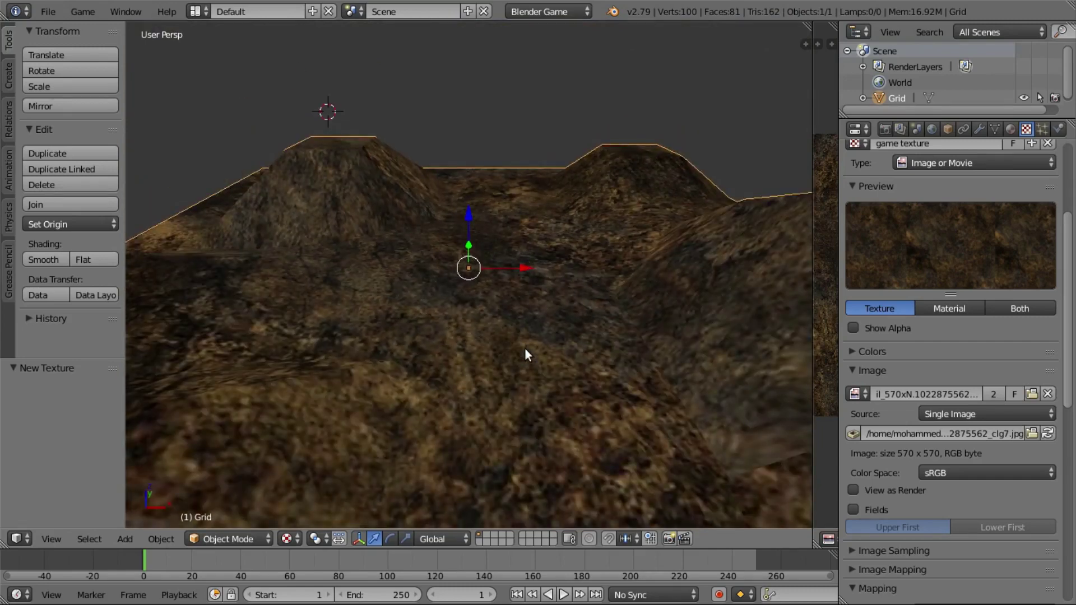
key(KP_2)
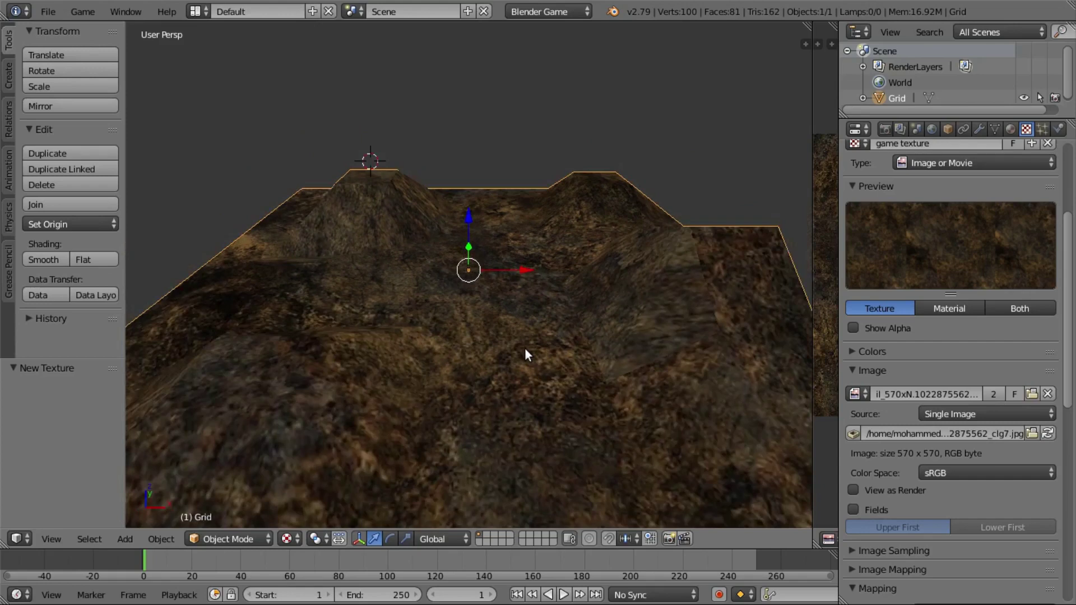
click(213, 545)
click(230, 498)
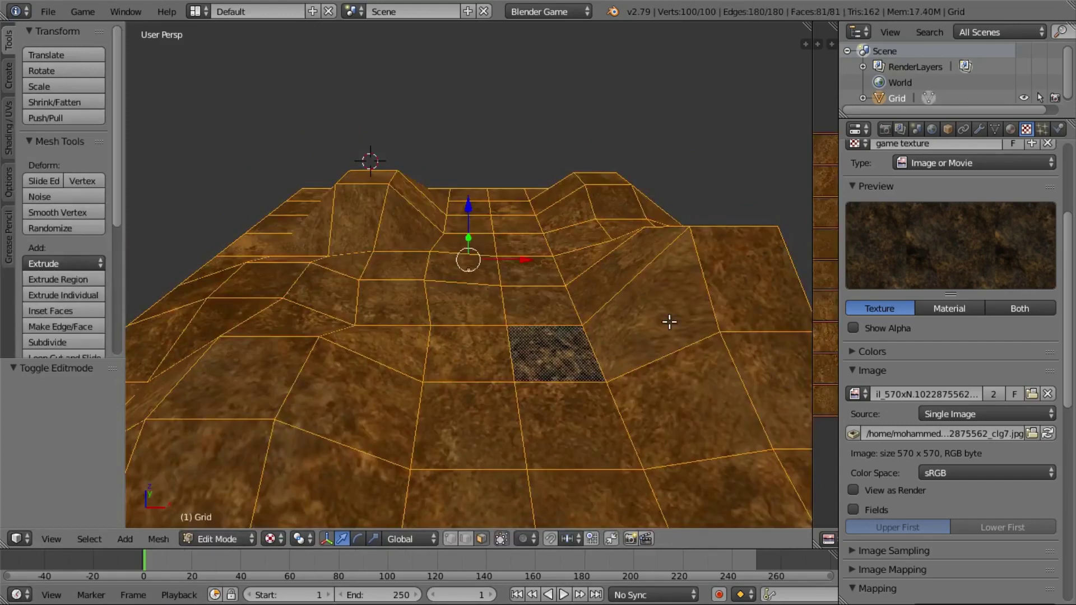
right_click(669, 321)
- Move the selected face vertically along Z, finally raising it to 1.188
key(g)
key(z)
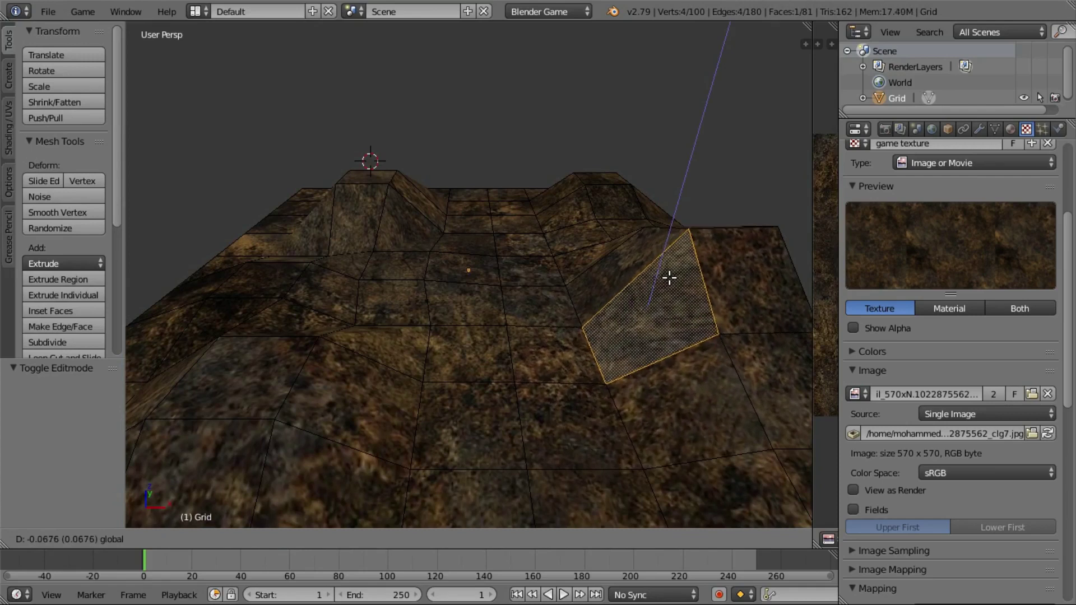
click(669, 278)
key(g)
key(z)
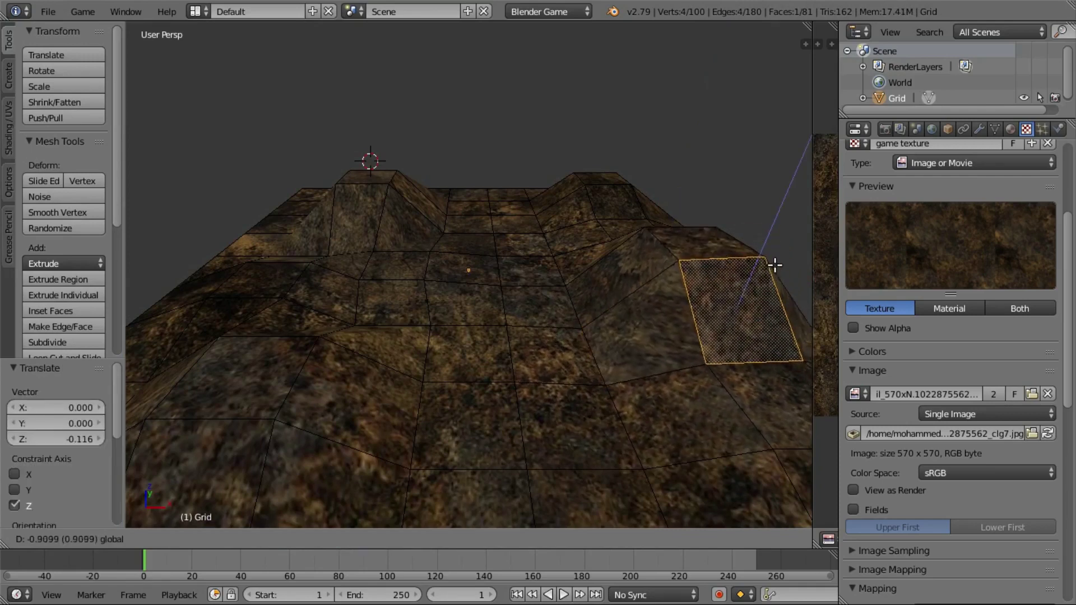
click(775, 265)
drag(764, 274, 591, 322)
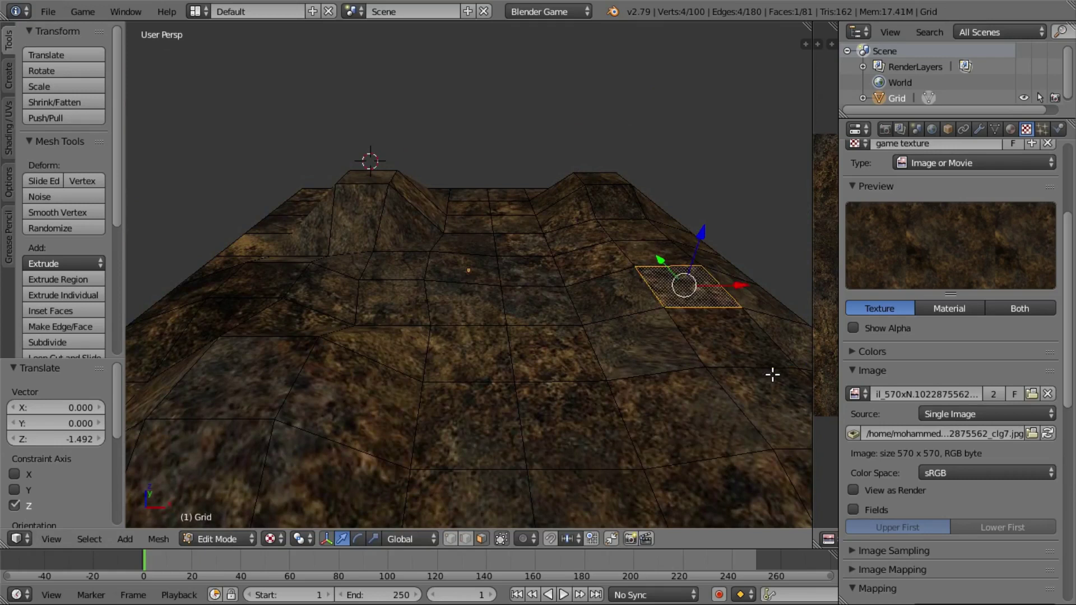
key(g)
key(z)
click(150, 355)
- Raise a face on the left hillside along Z
click(8, 126)
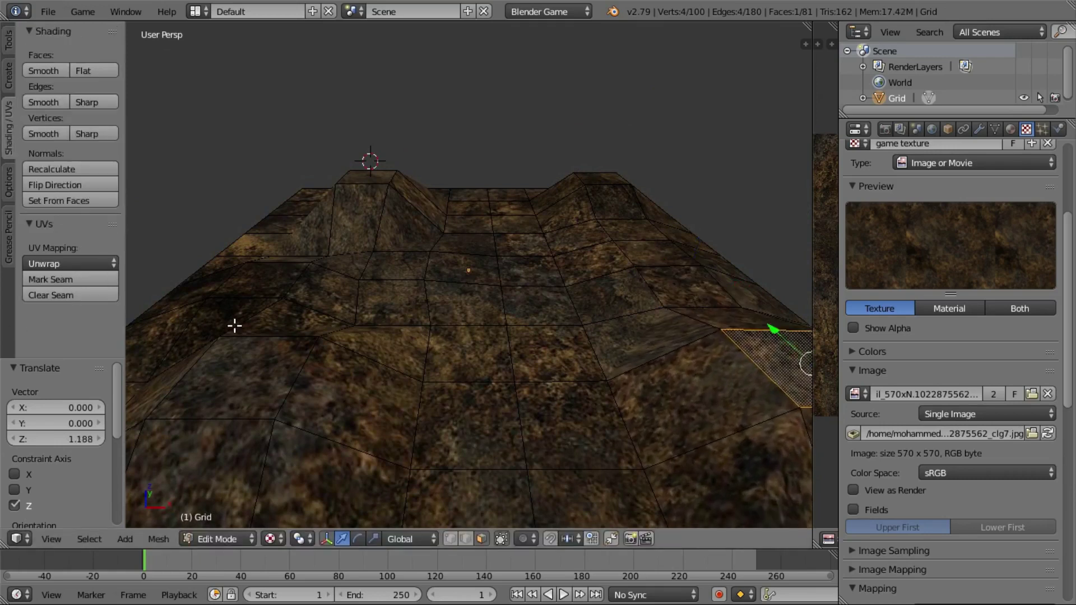
right_click(322, 289)
key(g)
key(z)
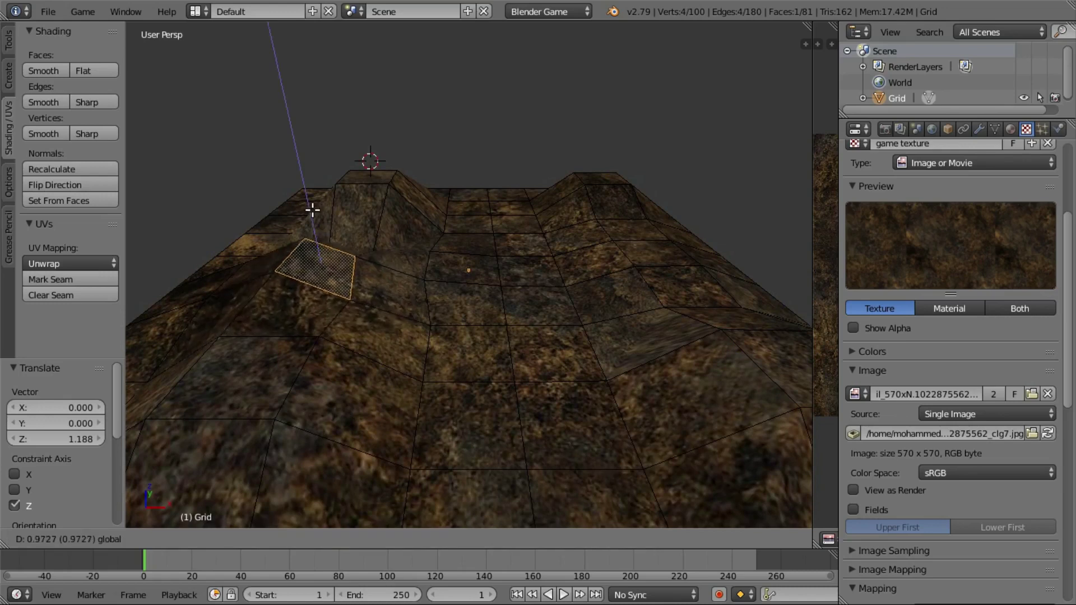
click(314, 230)
- Raise a middle terrain face 0.498 along Z, then select a neighbouring face nearer the centre
right_click(633, 293)
key(g)
key(z)
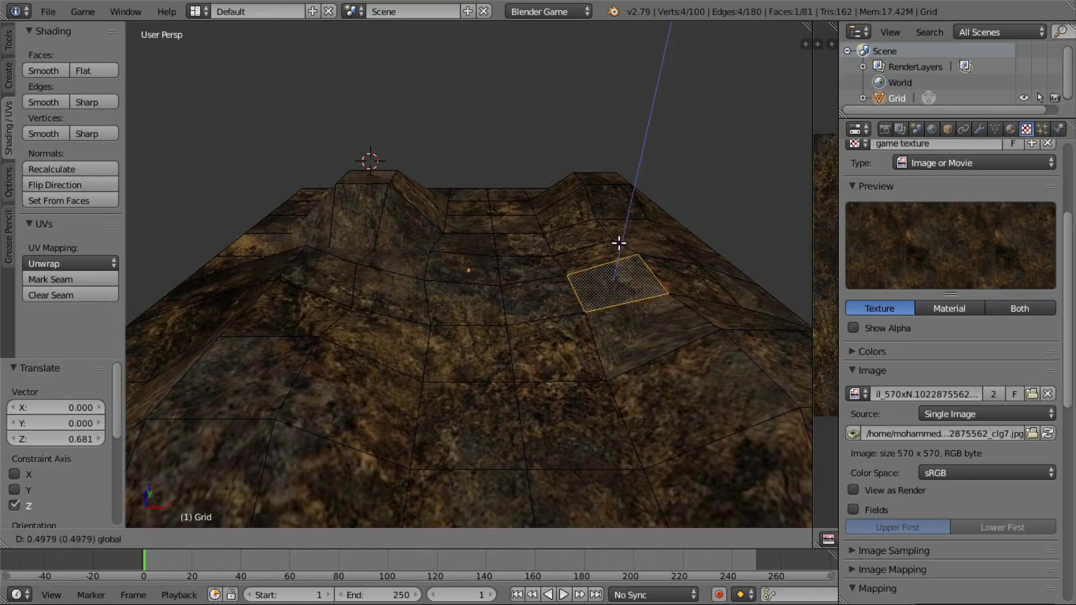
click(628, 246)
scroll(516, 422, down, 3)
scroll(515, 421, up, 6)
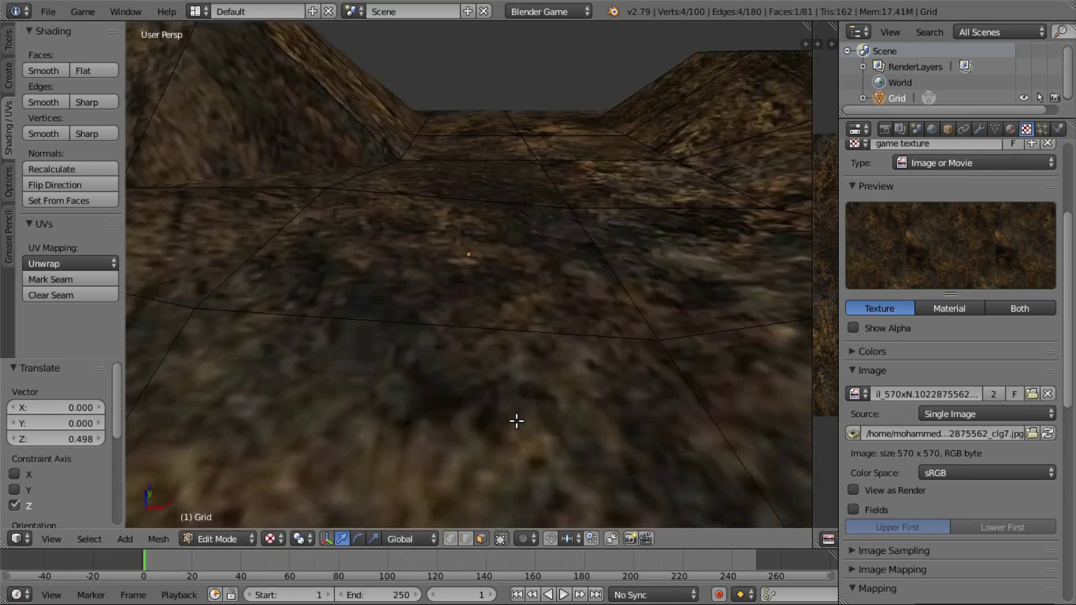
scroll(515, 421, down, 4)
scroll(481, 383, down, 4)
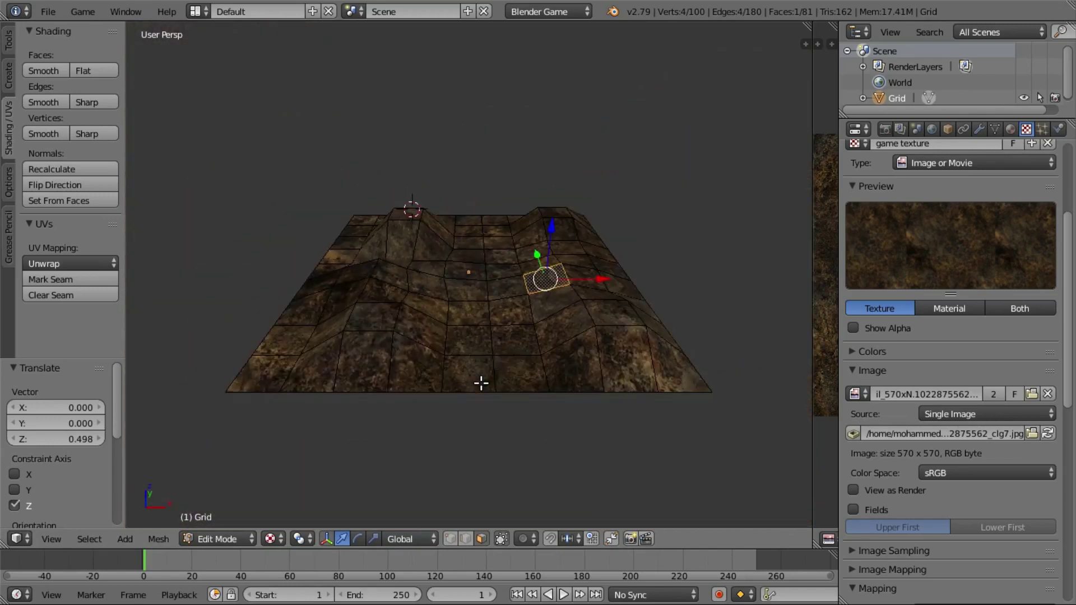
scroll(481, 383, up, 4)
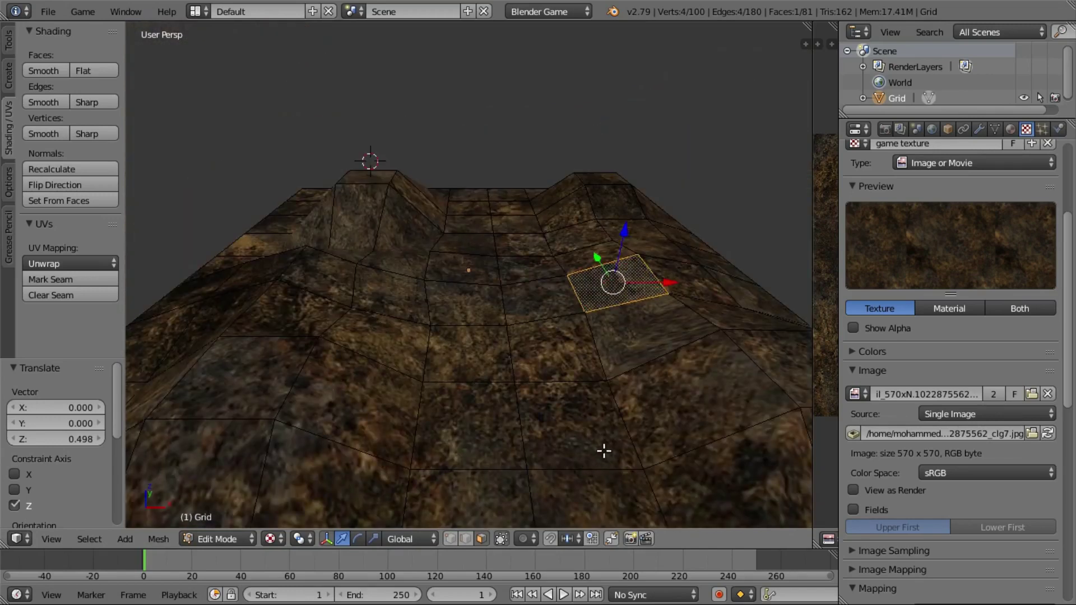
right_click(530, 284)
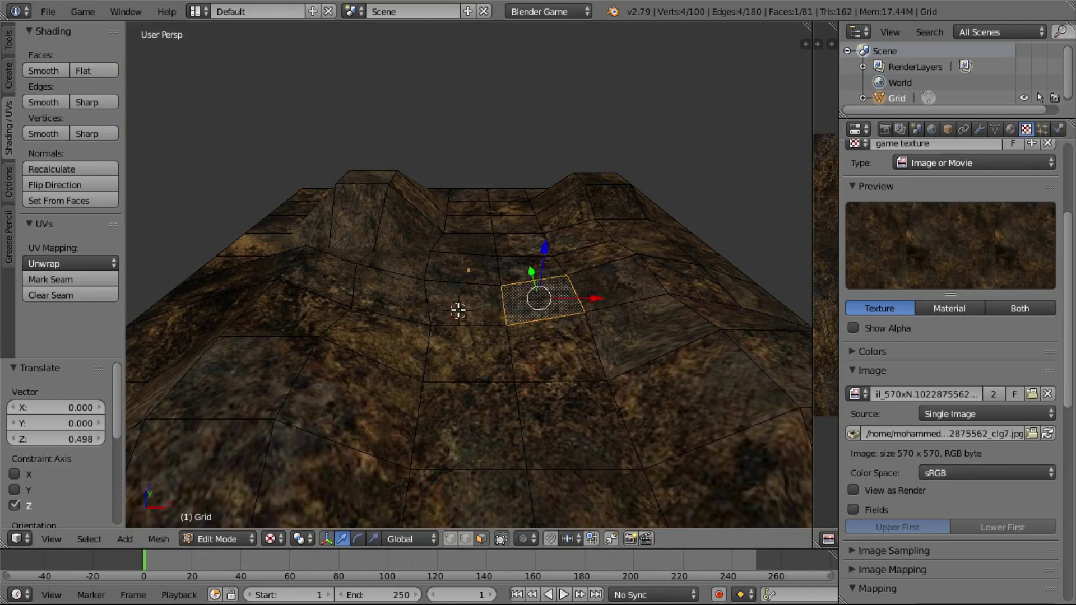
- Switch the terrain grid back to Object Mode
click(218, 539)
click(228, 524)
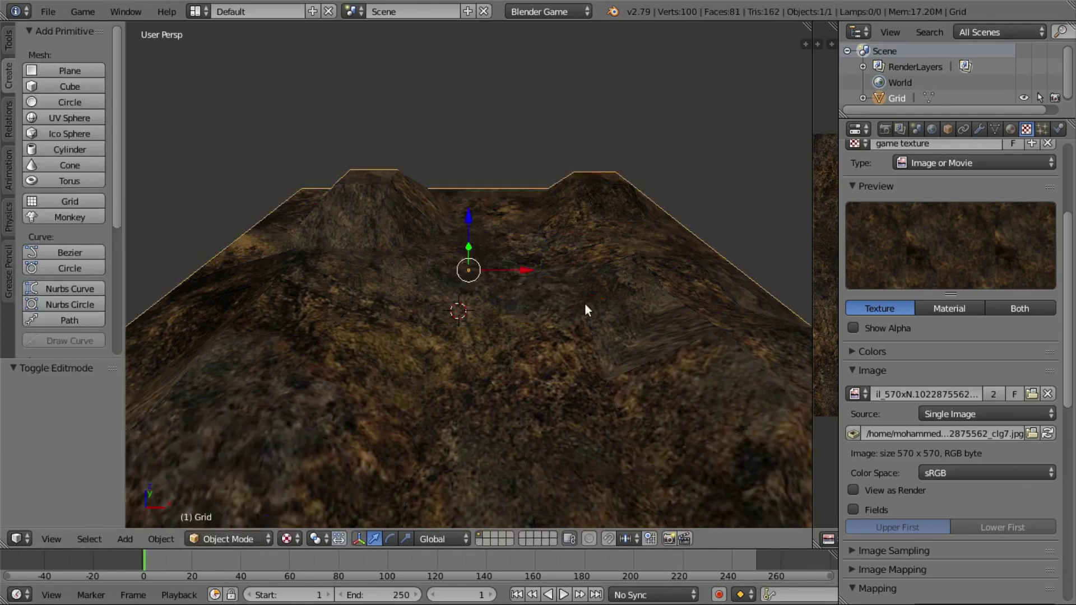
scroll(584, 302, up, 3)
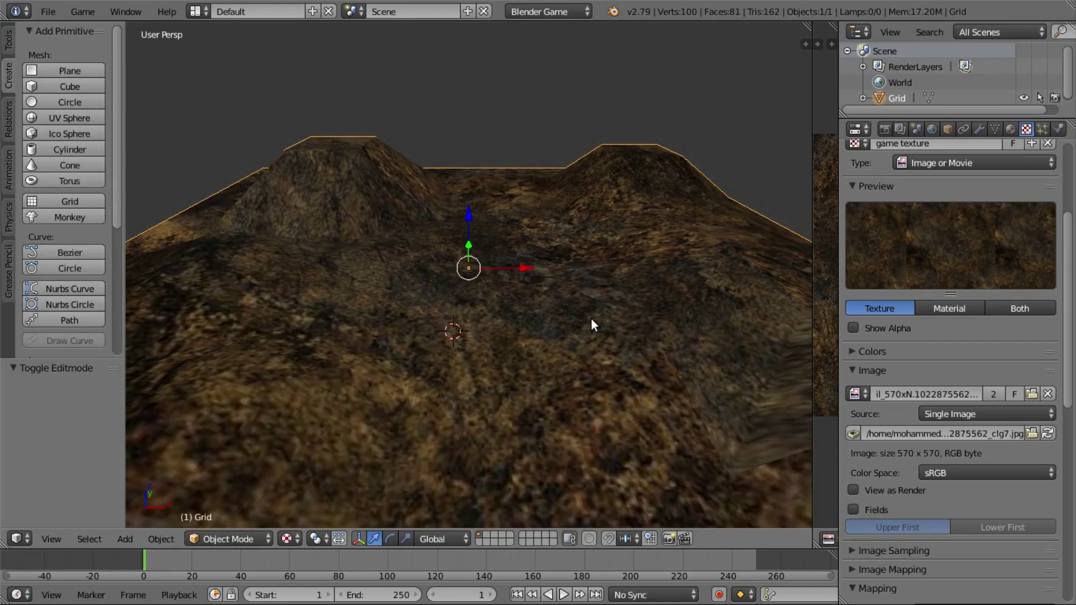
scroll(560, 303, up, 3)
scroll(554, 300, down, 2)
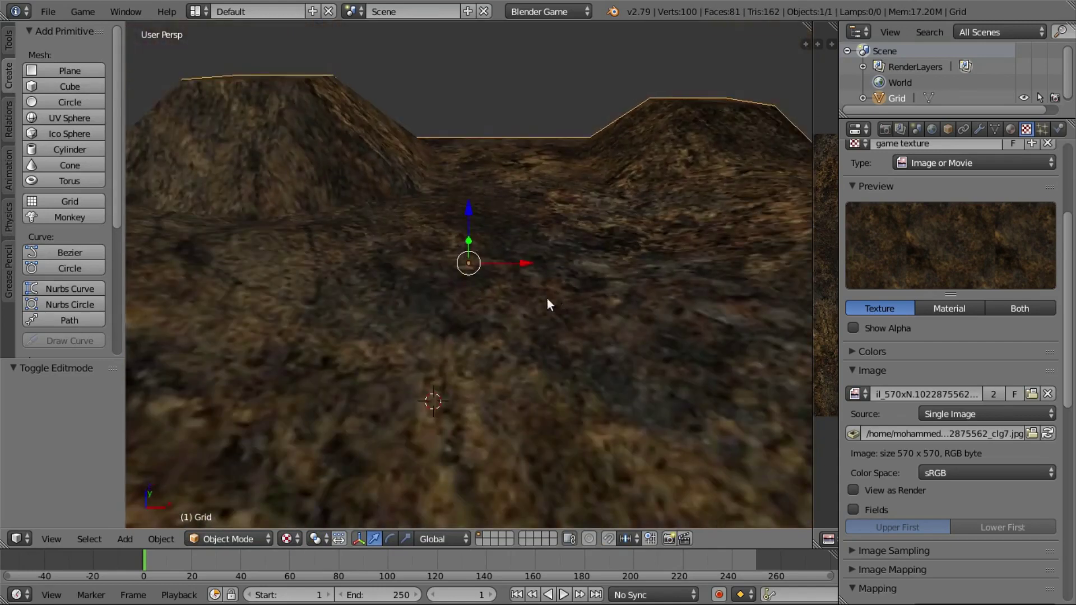
- Move the whole grid along Z, first to 1.224 and then down to -0.327
key(g)
key(z)
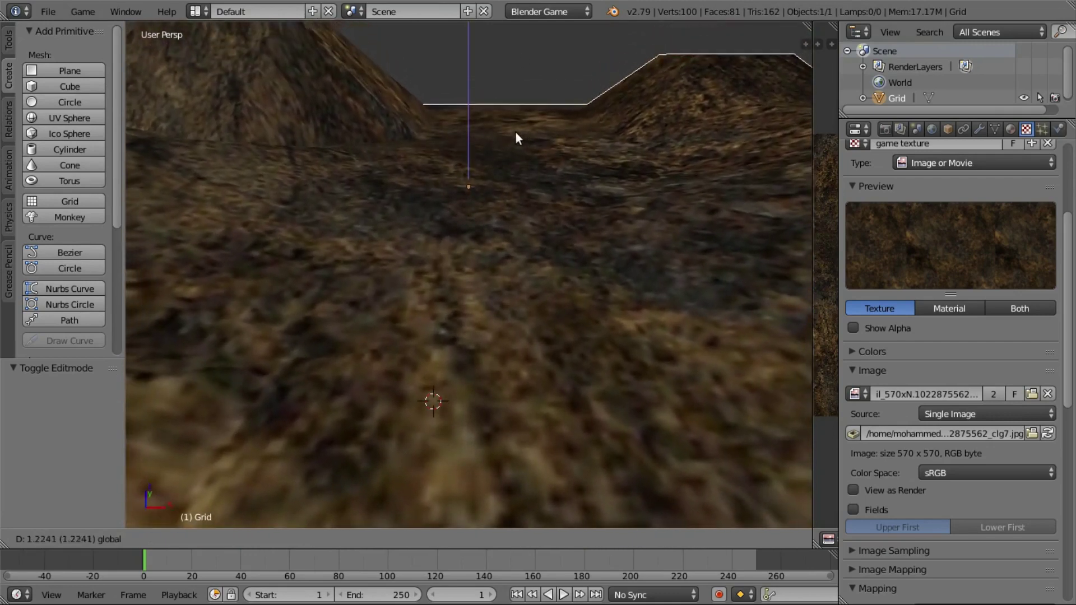
click(509, 166)
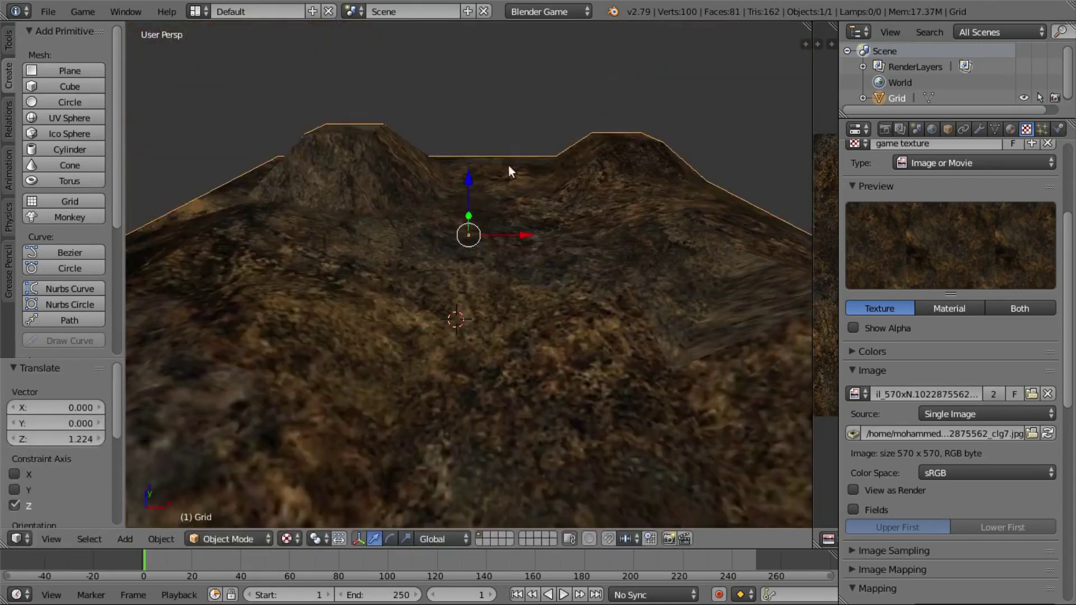
key(g)
key(z)
click(506, 207)
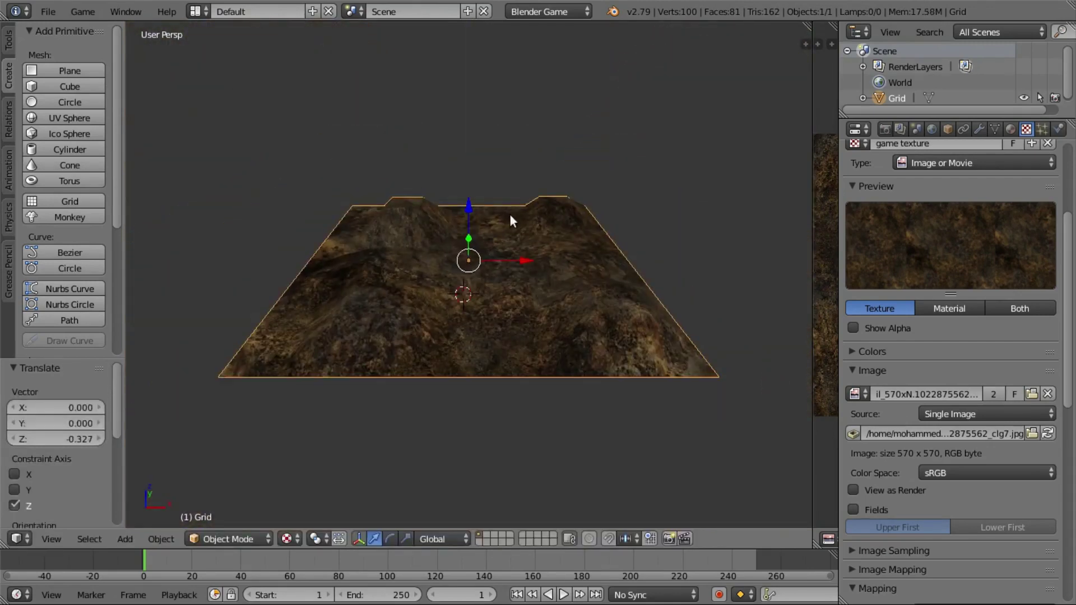
- Scale the grid uniformly to 1.507
key(s)
click(694, 183)
scroll(545, 259, up, 4)
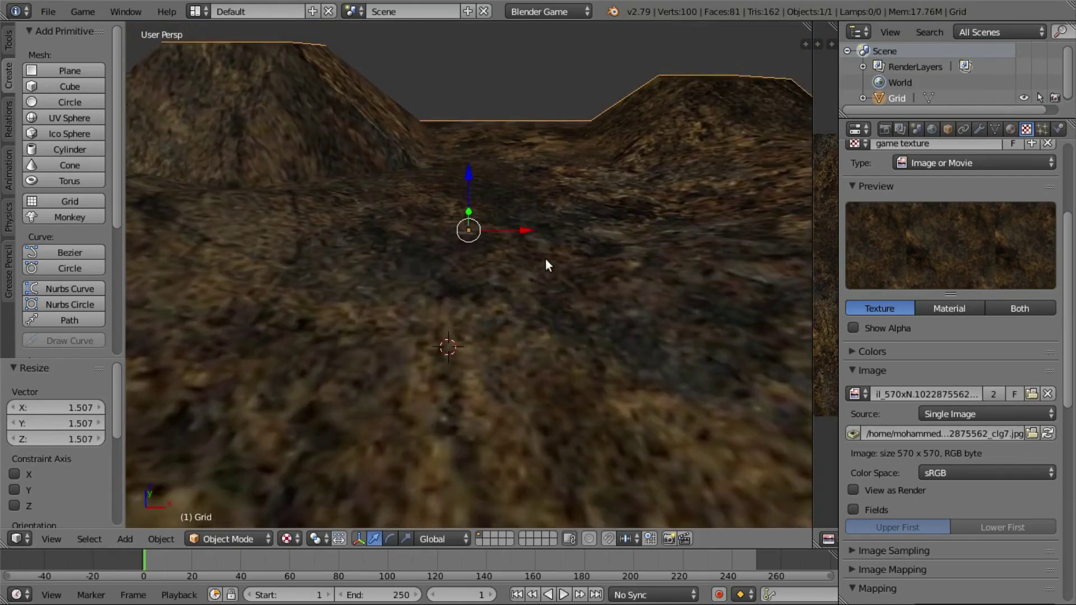
scroll(546, 259, down, 6)
key(KP_2)
key(KP_2)
key(KP_2)
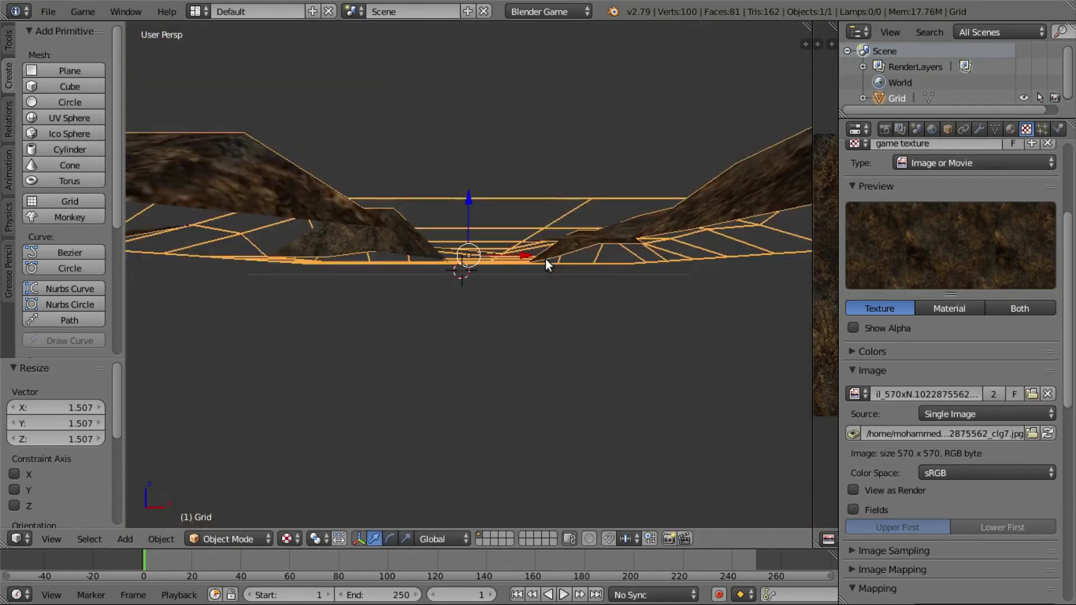
key(KP_8)
key(KP_8)
key(KP_8)
key(KP_8)
key(KP_8)
key(KP_8)
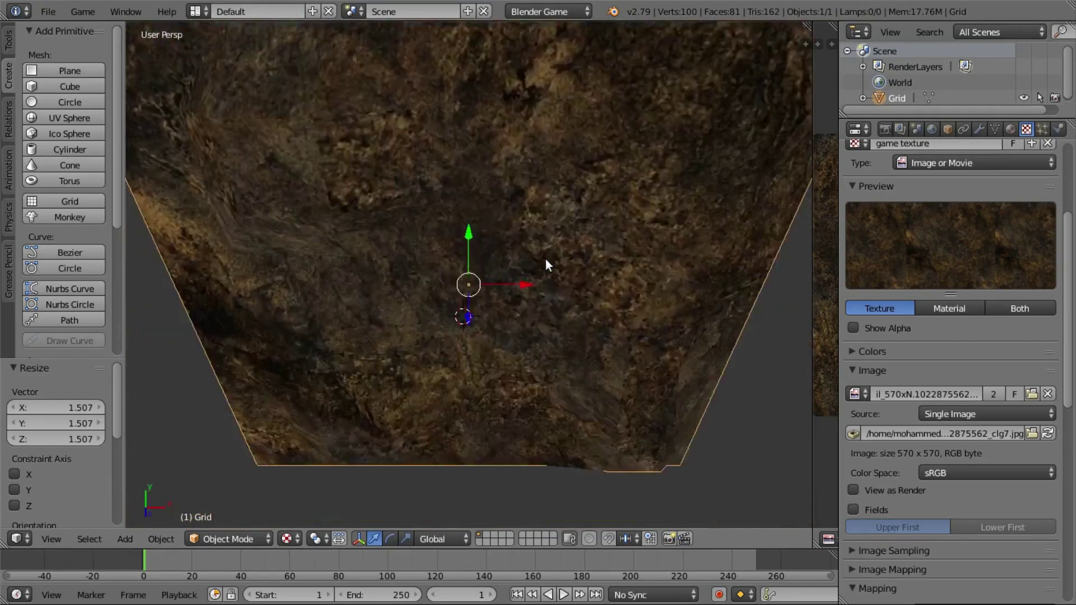
key(KP_2)
key(KP_2)
key(KP_2)
key(KP_2)
key(KP_2)
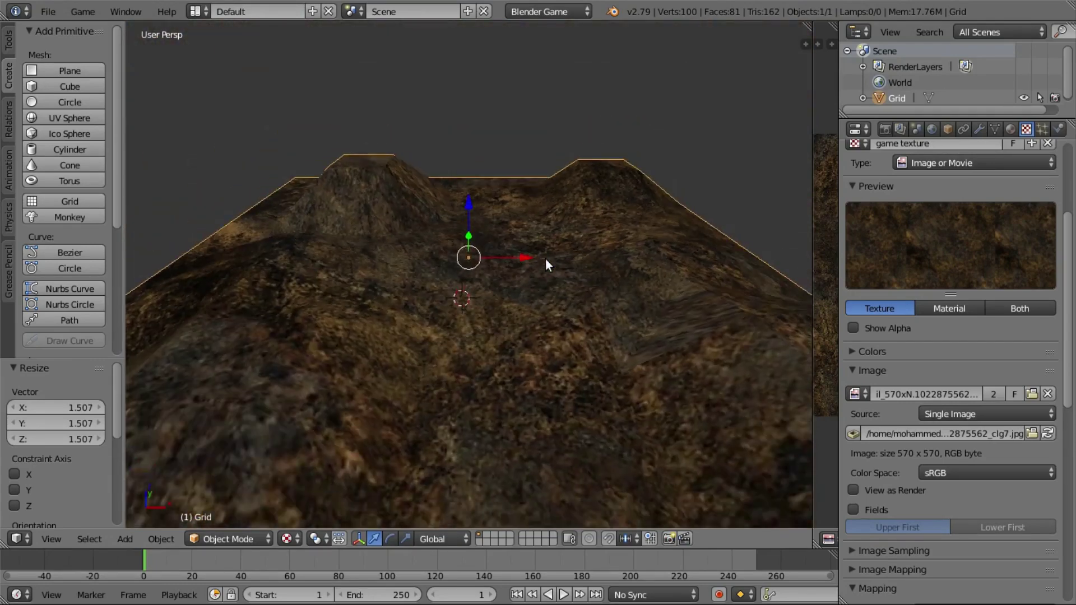
scroll(388, 394, down, 1)
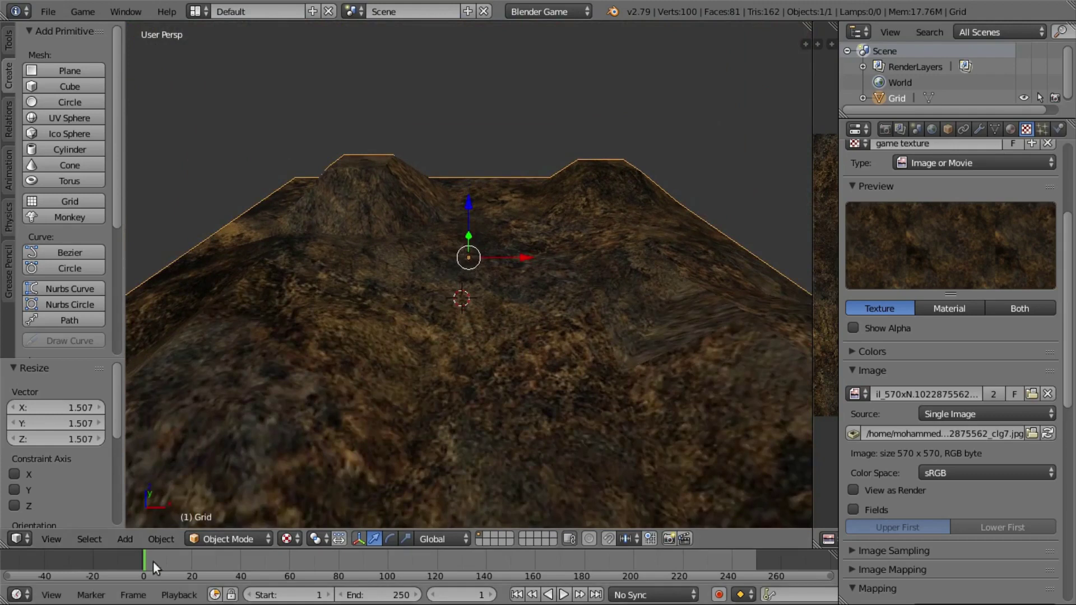
scroll(274, 371, up, 3)
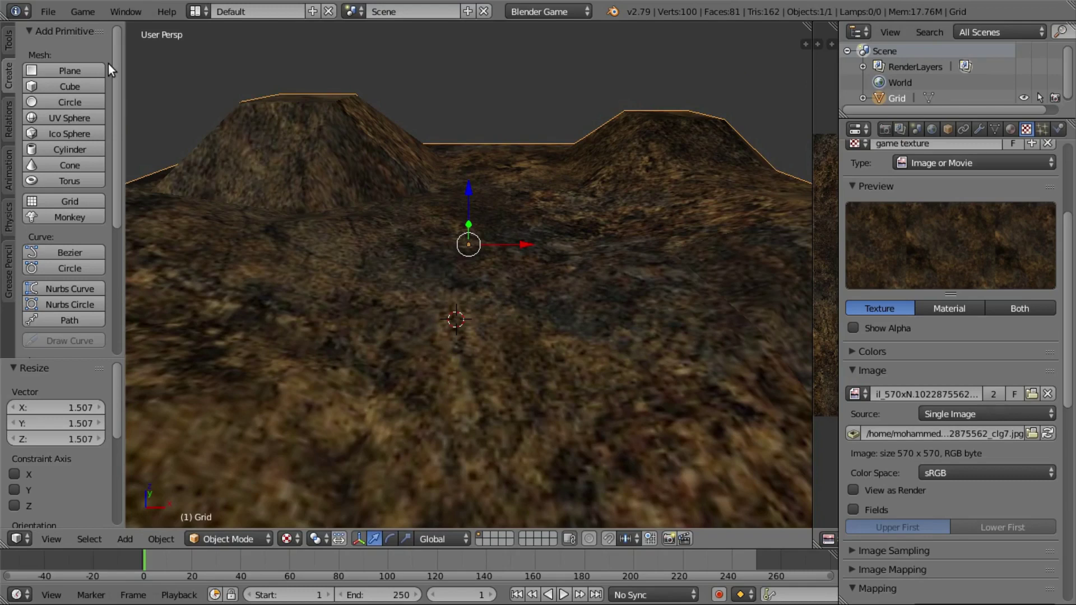
scroll(976, 435, down, 15)
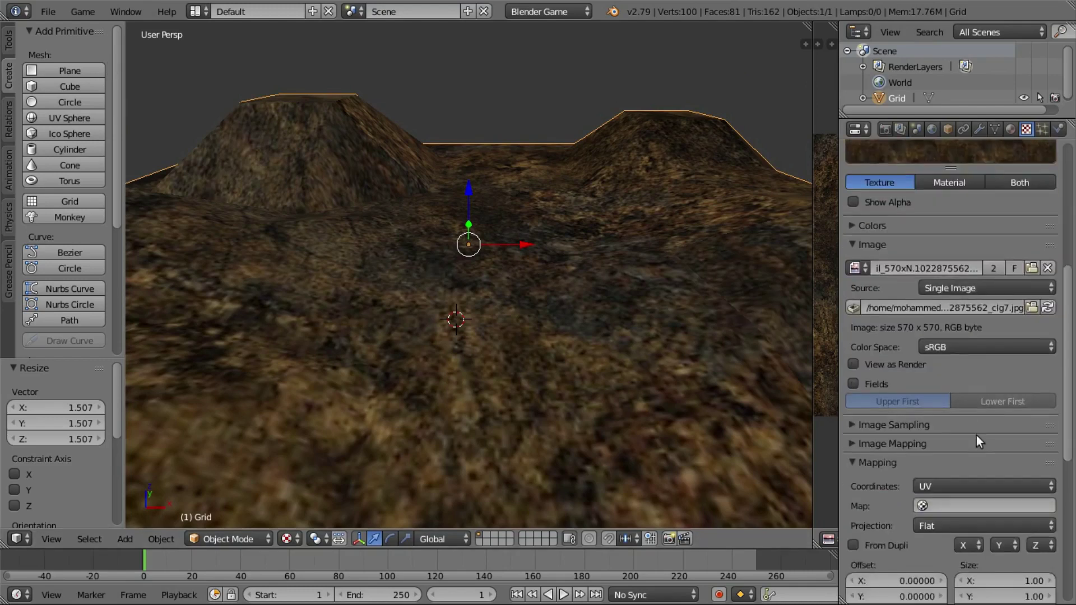
scroll(976, 443, up, 15)
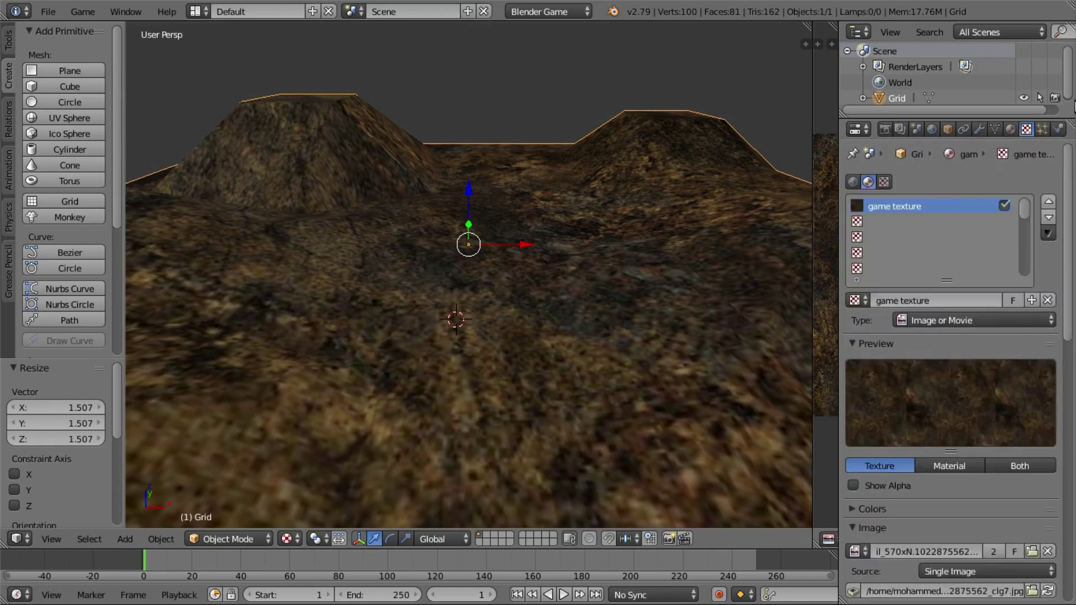
click(1011, 130)
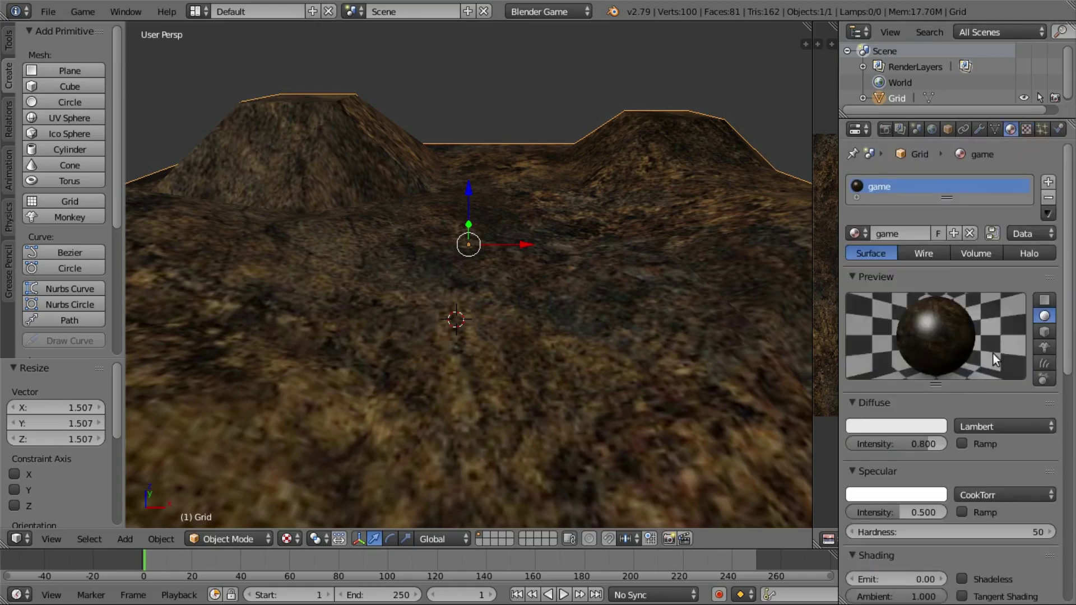
click(287, 539)
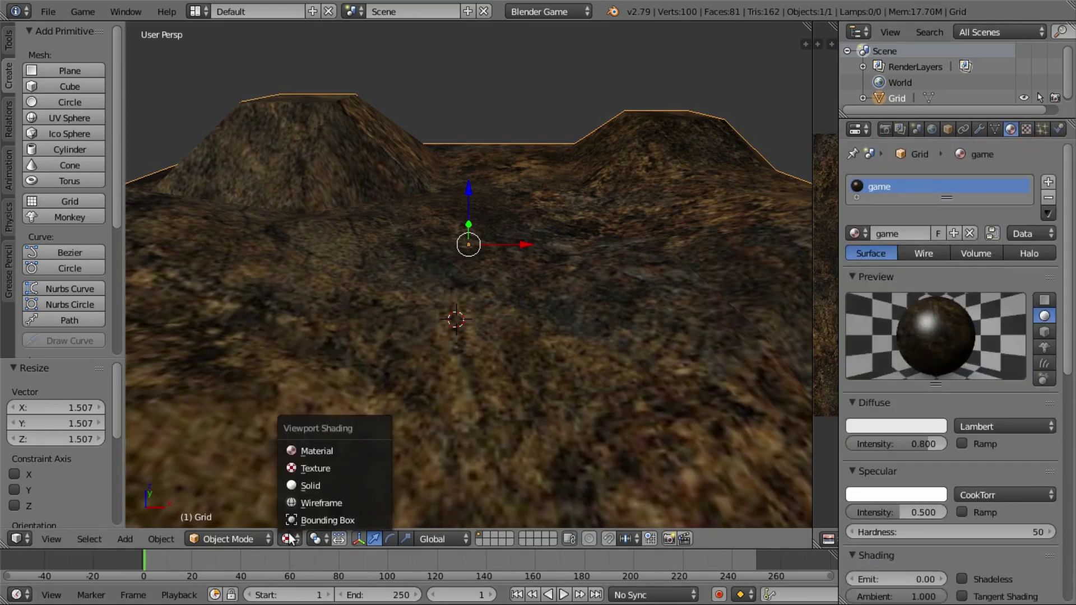
click(332, 450)
scroll(563, 287, down, 4)
scroll(564, 290, up, 5)
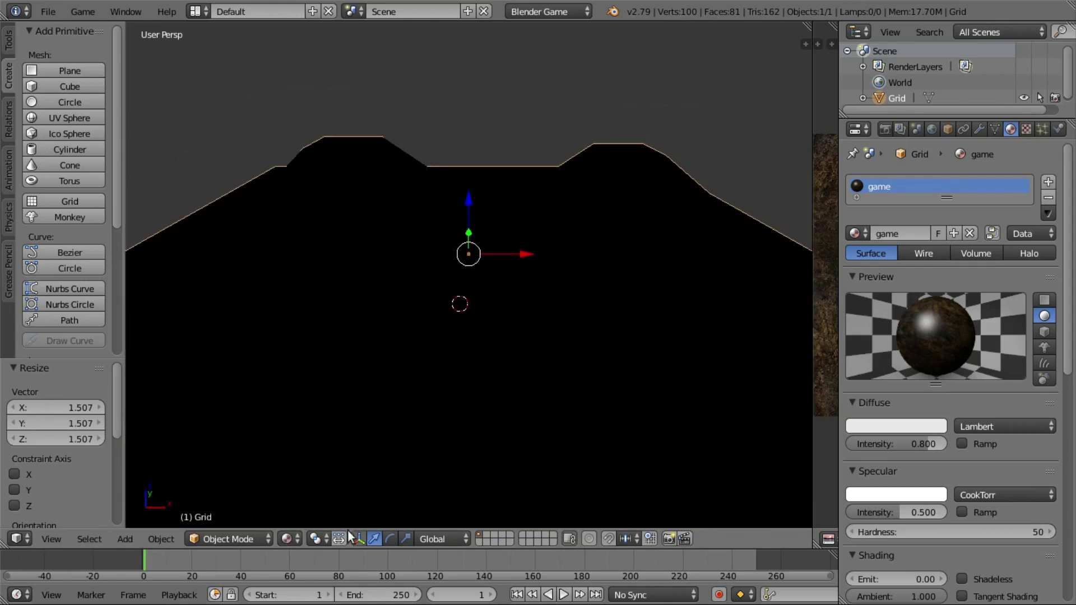
click(286, 539)
click(306, 470)
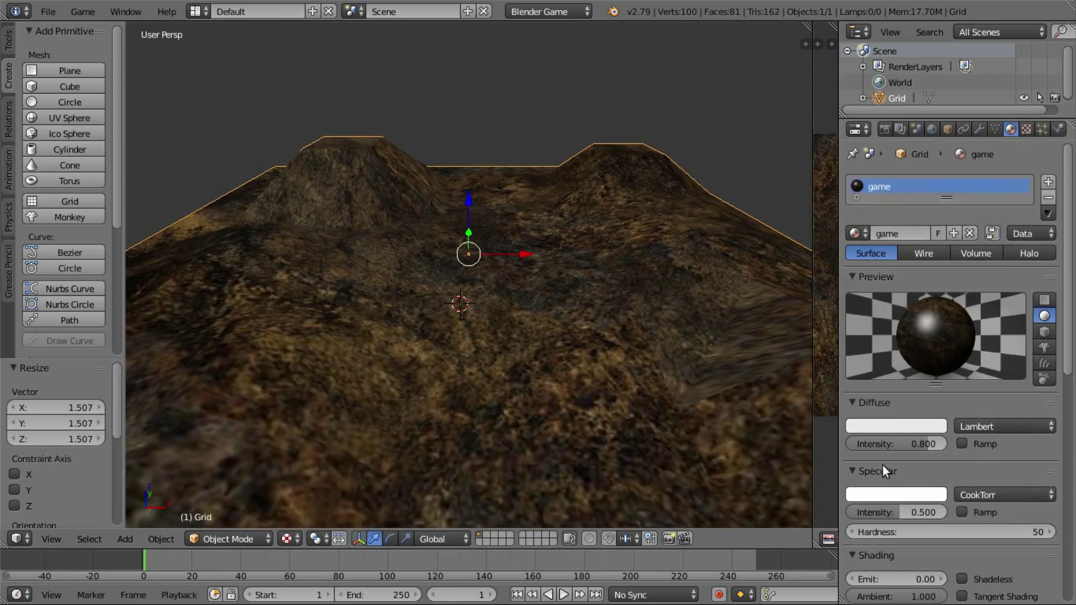
click(1042, 129)
click(1058, 129)
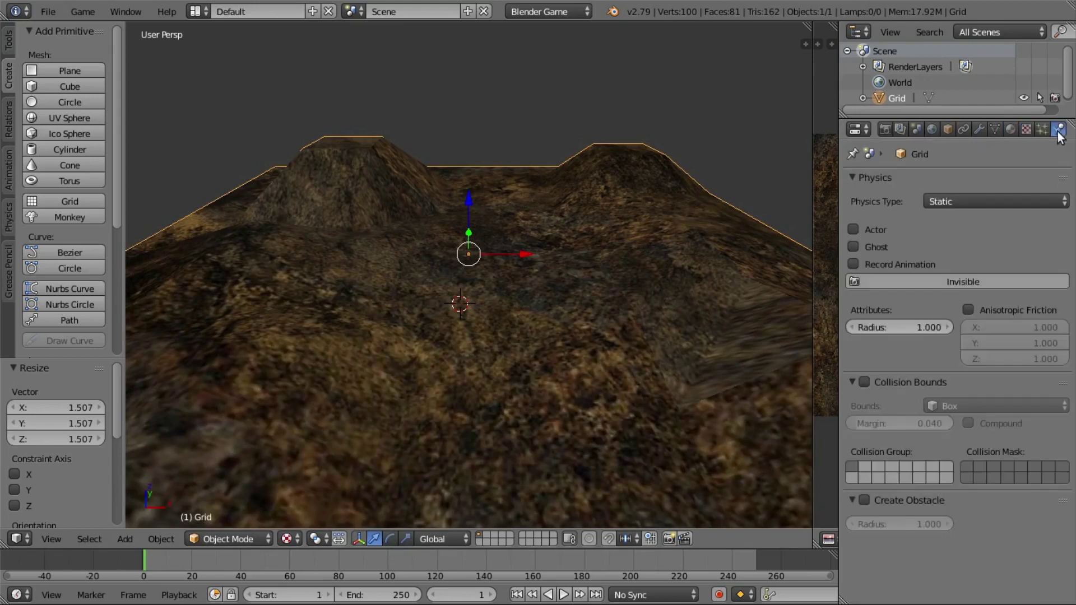
click(1017, 127)
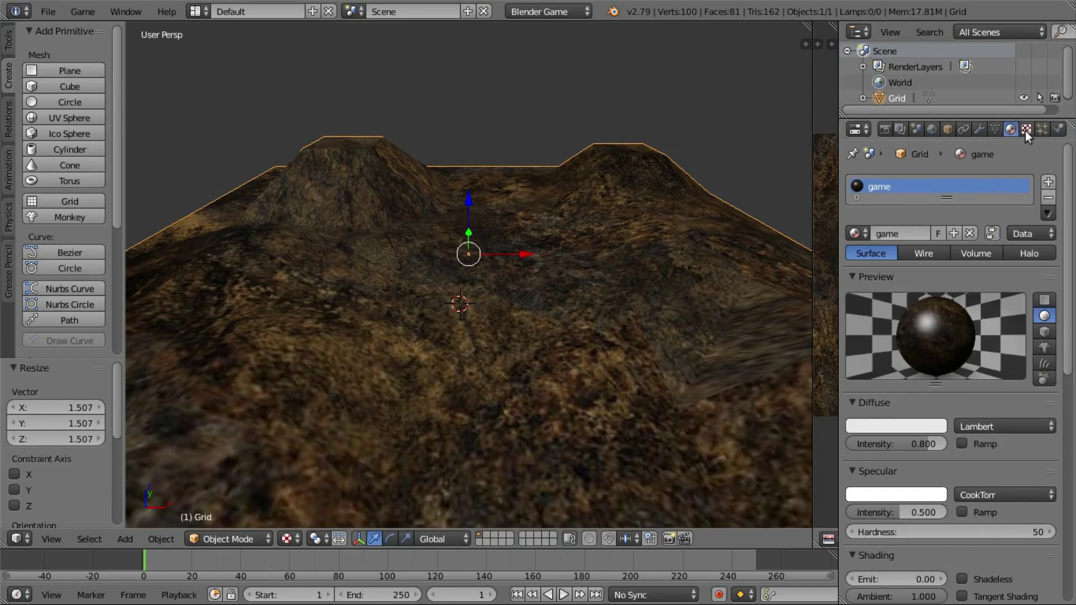
click(1024, 129)
middle_drag(563, 253, 563, 271)
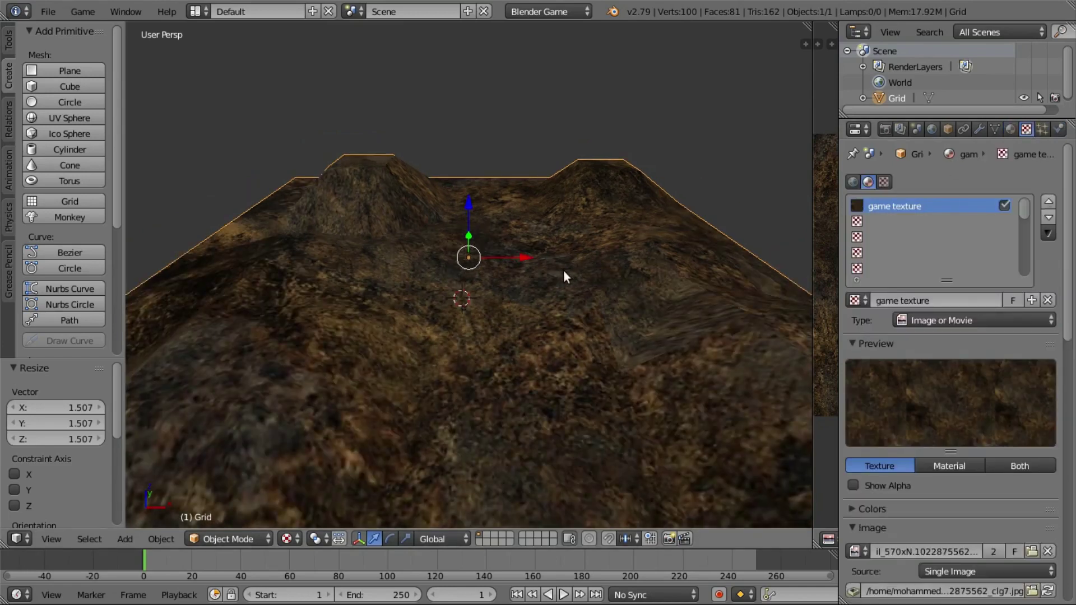
scroll(562, 271, down, 4)
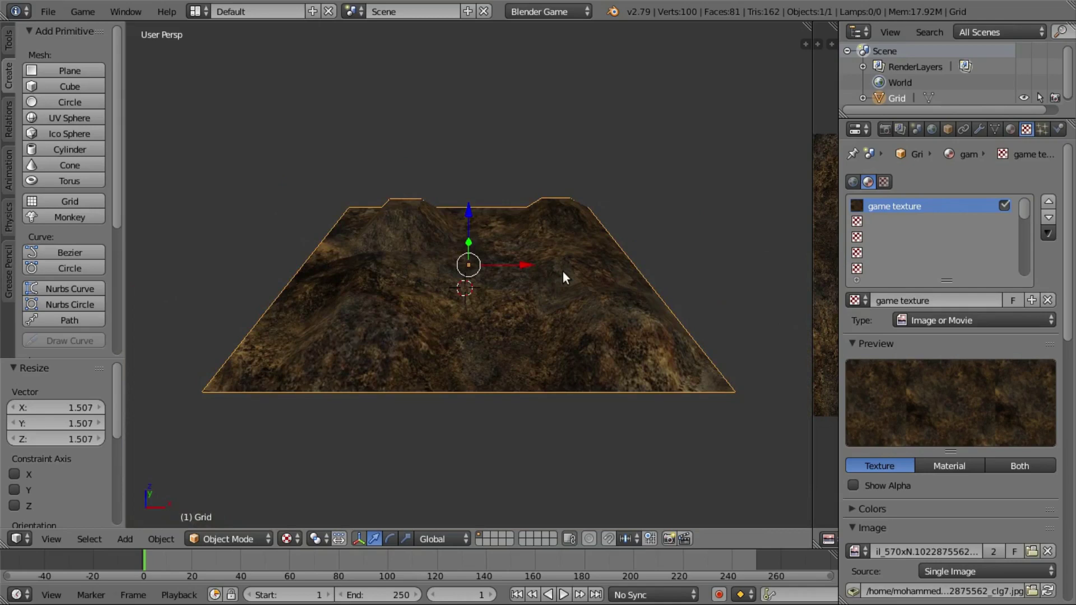
scroll(563, 272, up, 5)
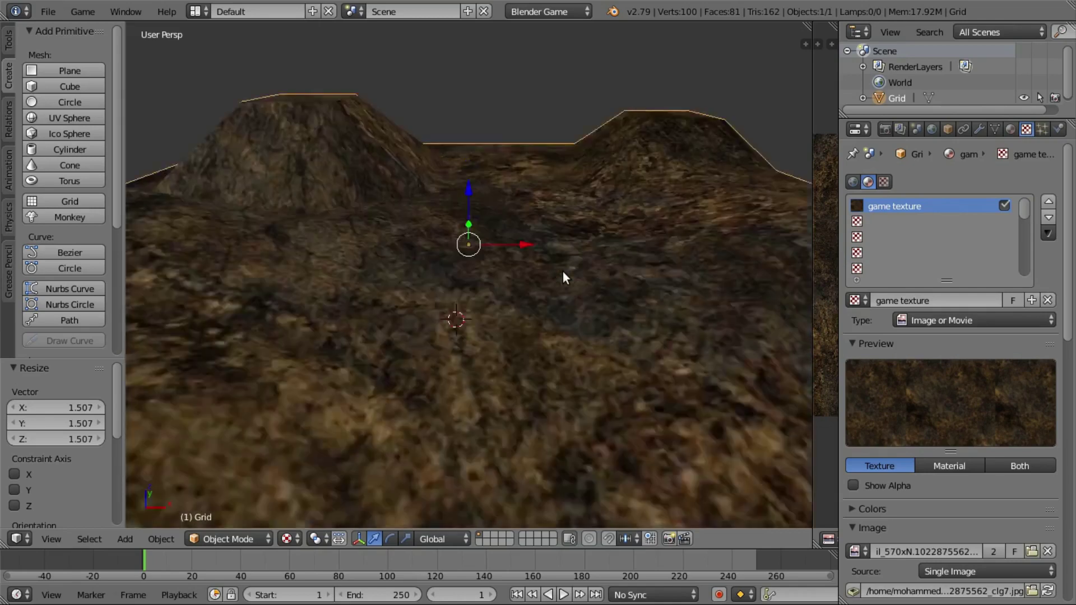
scroll(562, 271, down, 2)
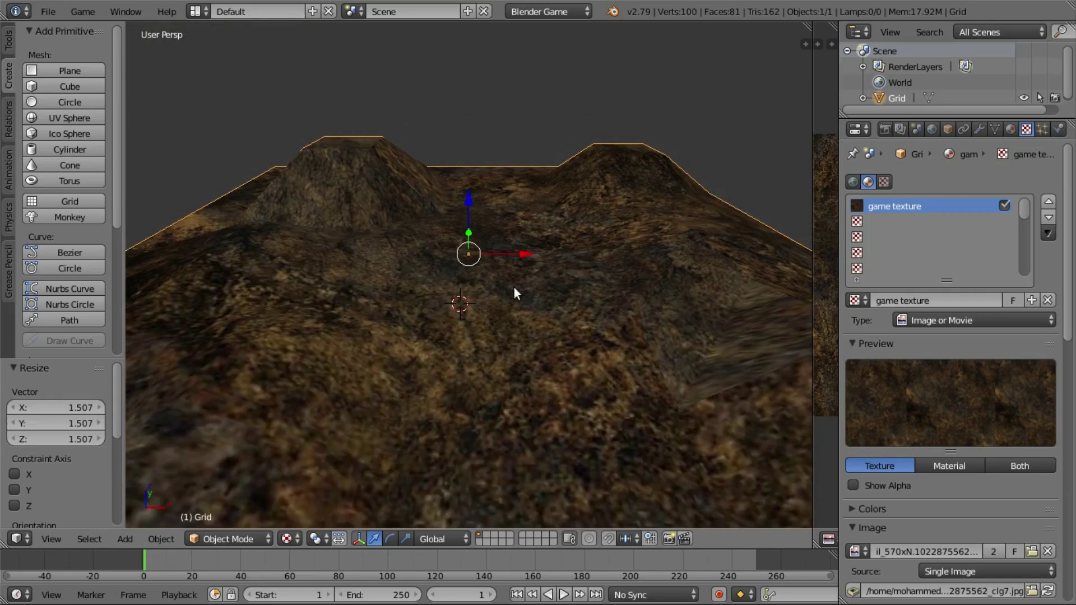